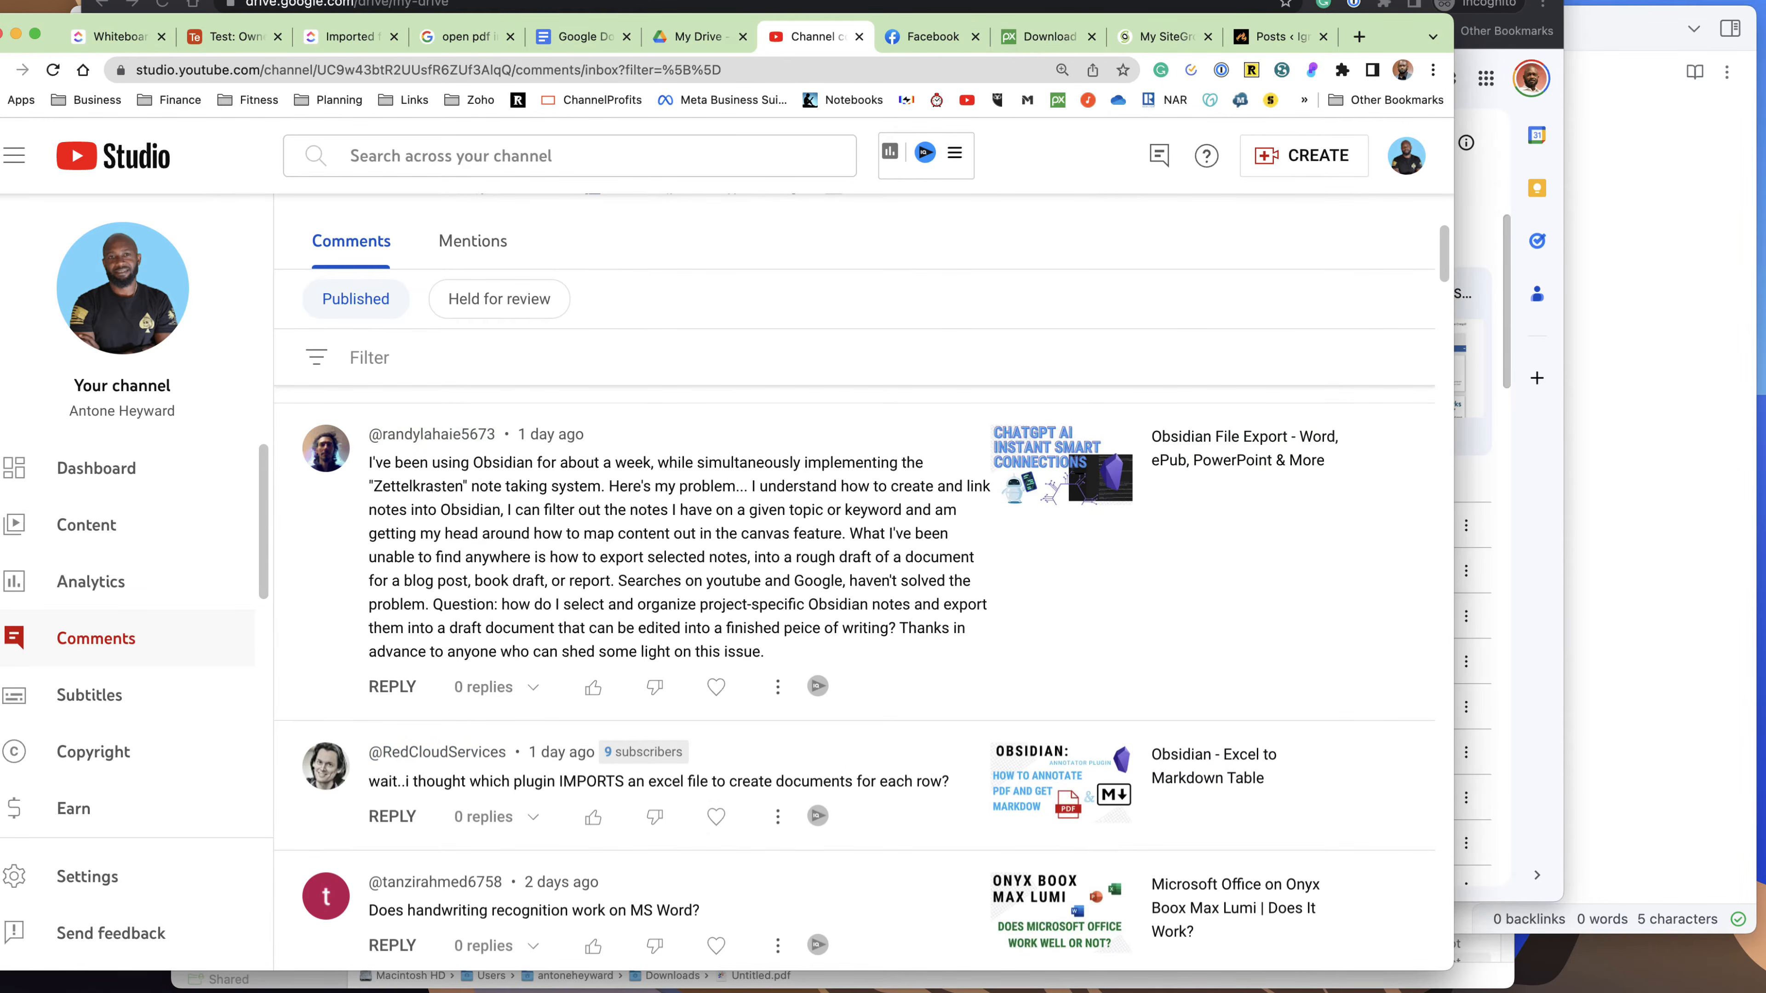
Switch to the Untitled note in Obsidian and write "This is the draft that you want to export", followed by a blank line.
{"action": "key", "text": "super+Tab"}
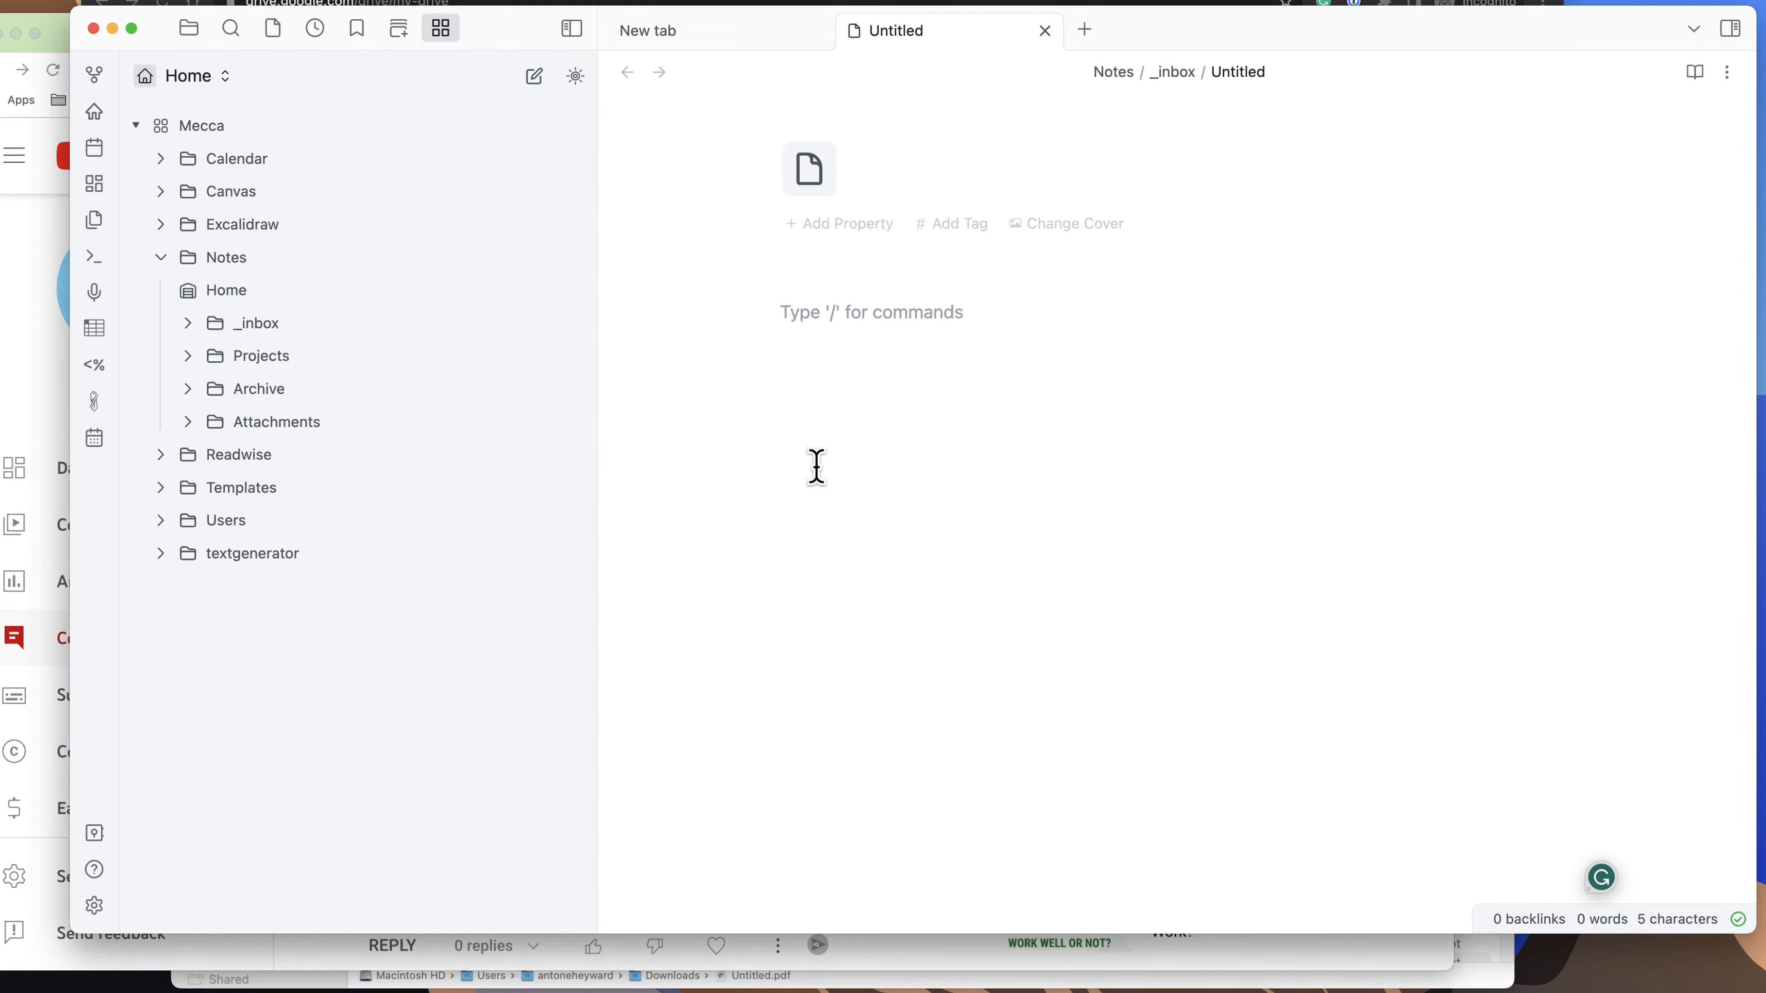
{"action": "type", "text": "This is"}
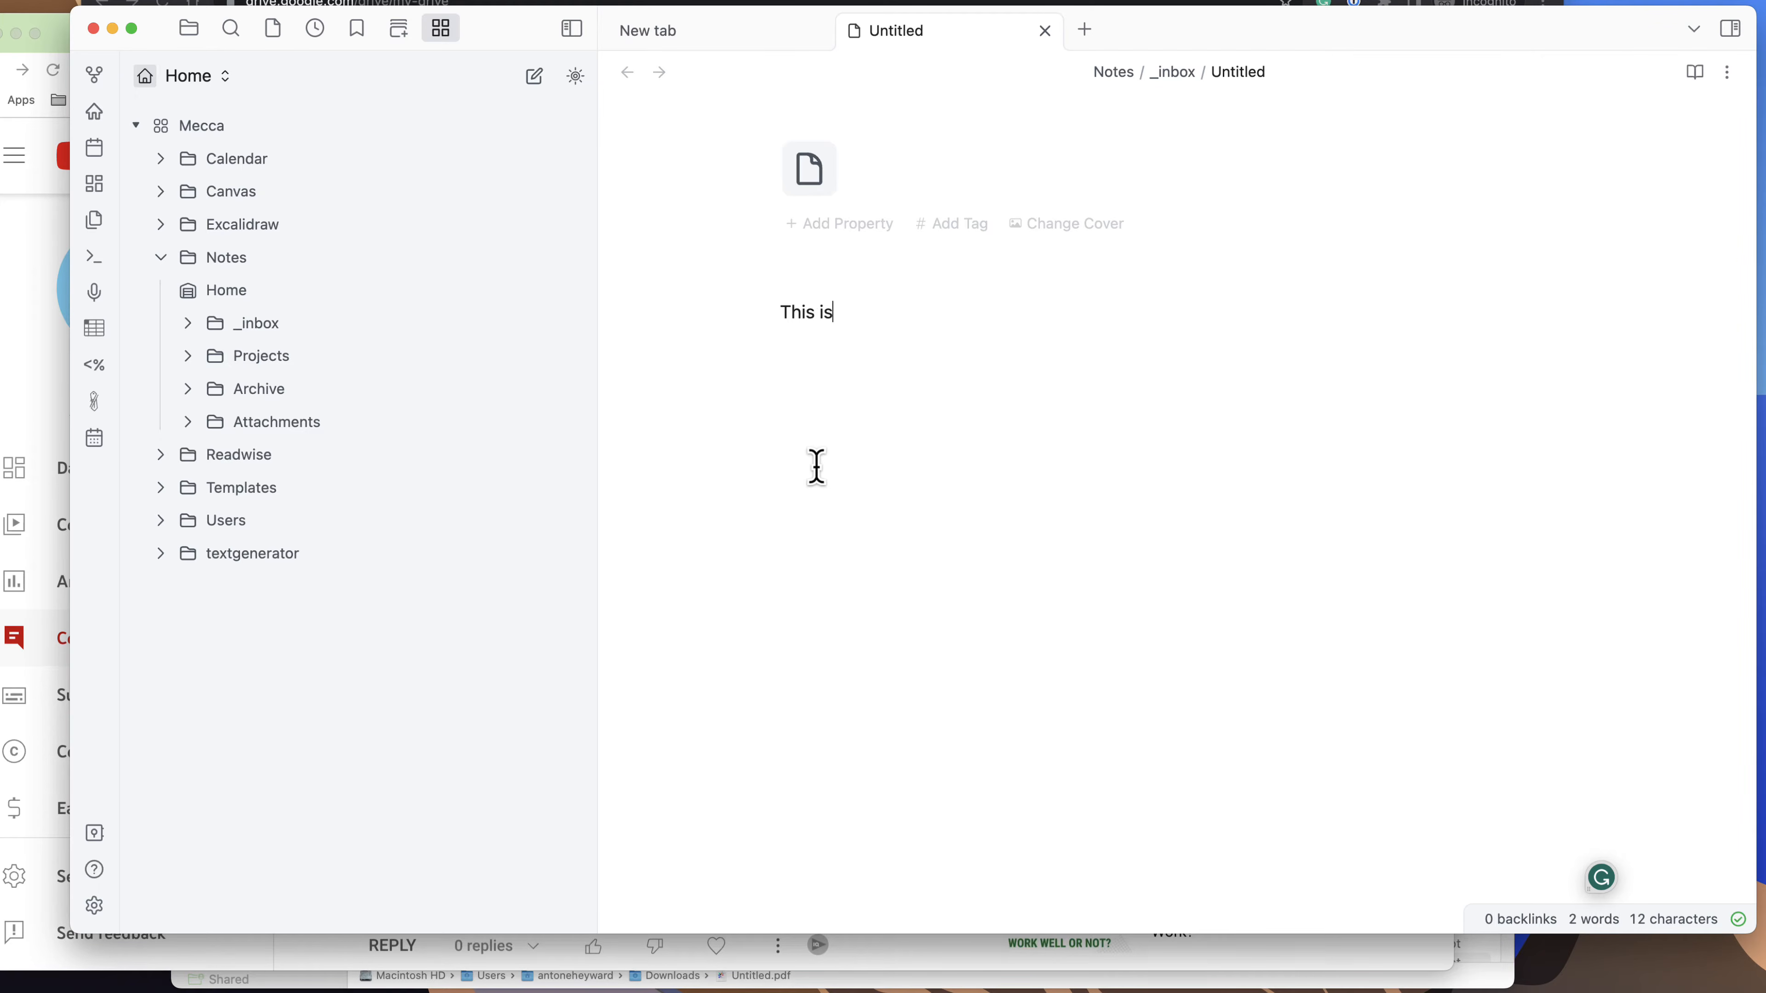
{"action": "type", "text": " the draft that you wan"}
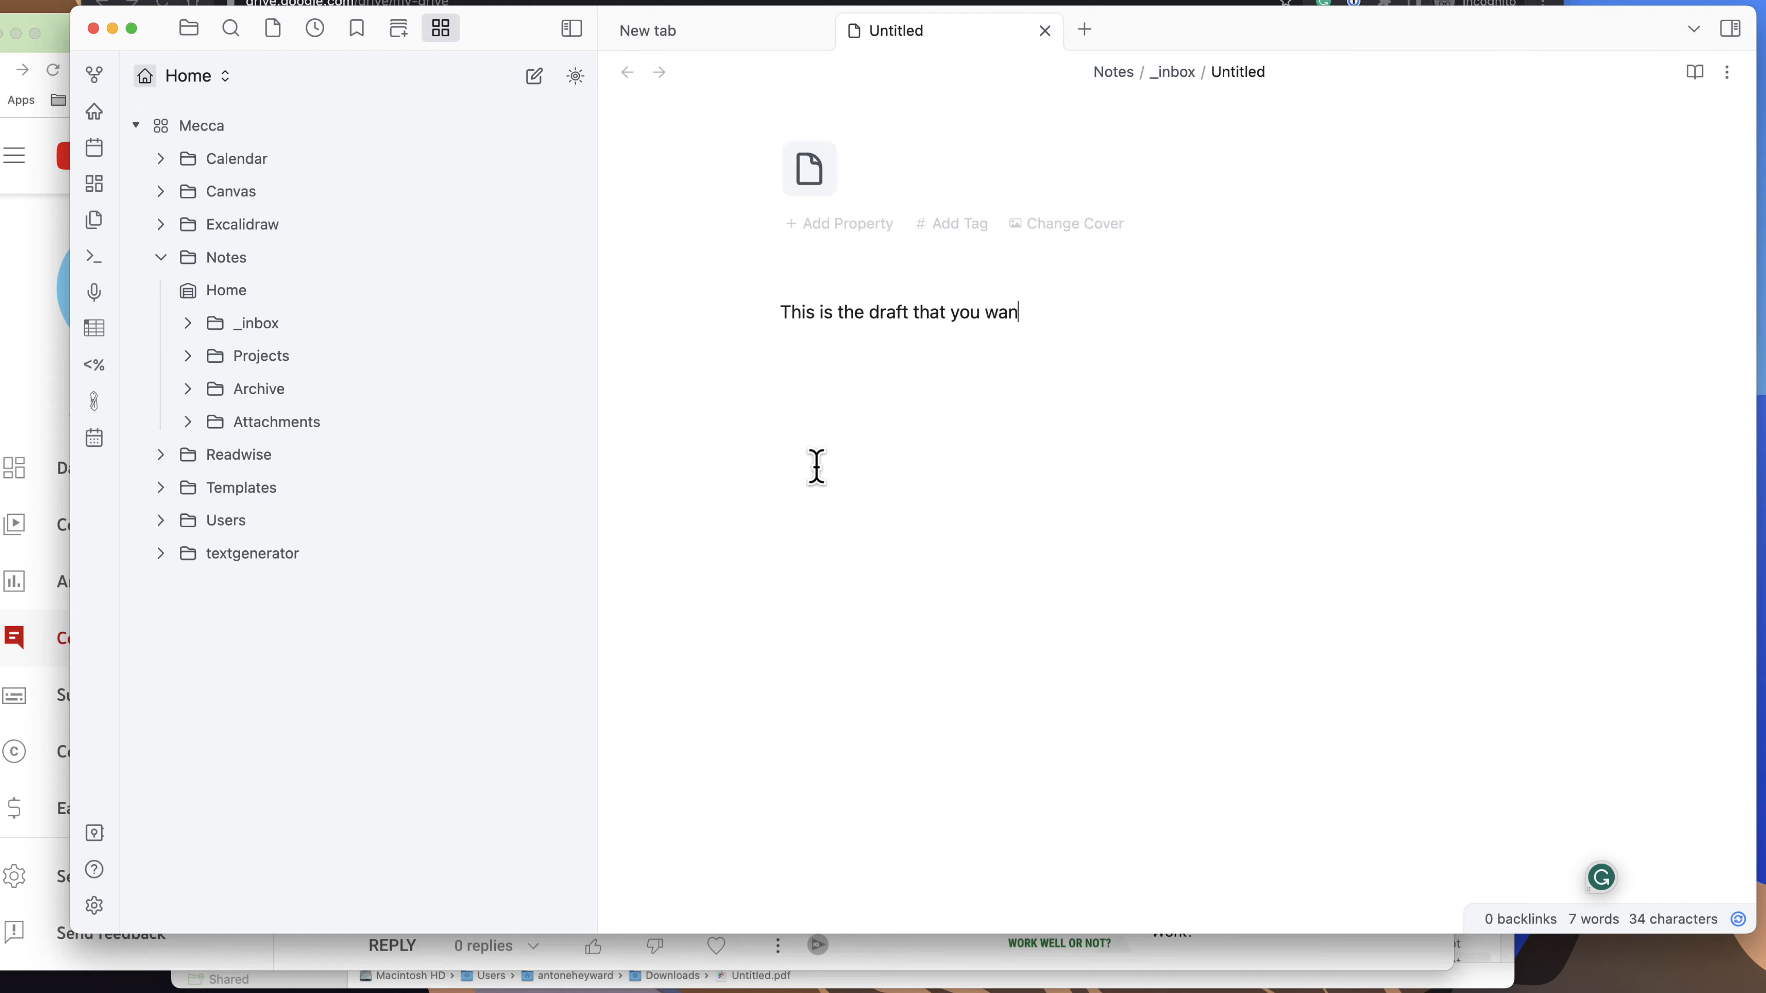
{"action": "type", "text": "t to export"}
{"action": "key", "text": "Return"}
{"action": "key", "text": "Return"}
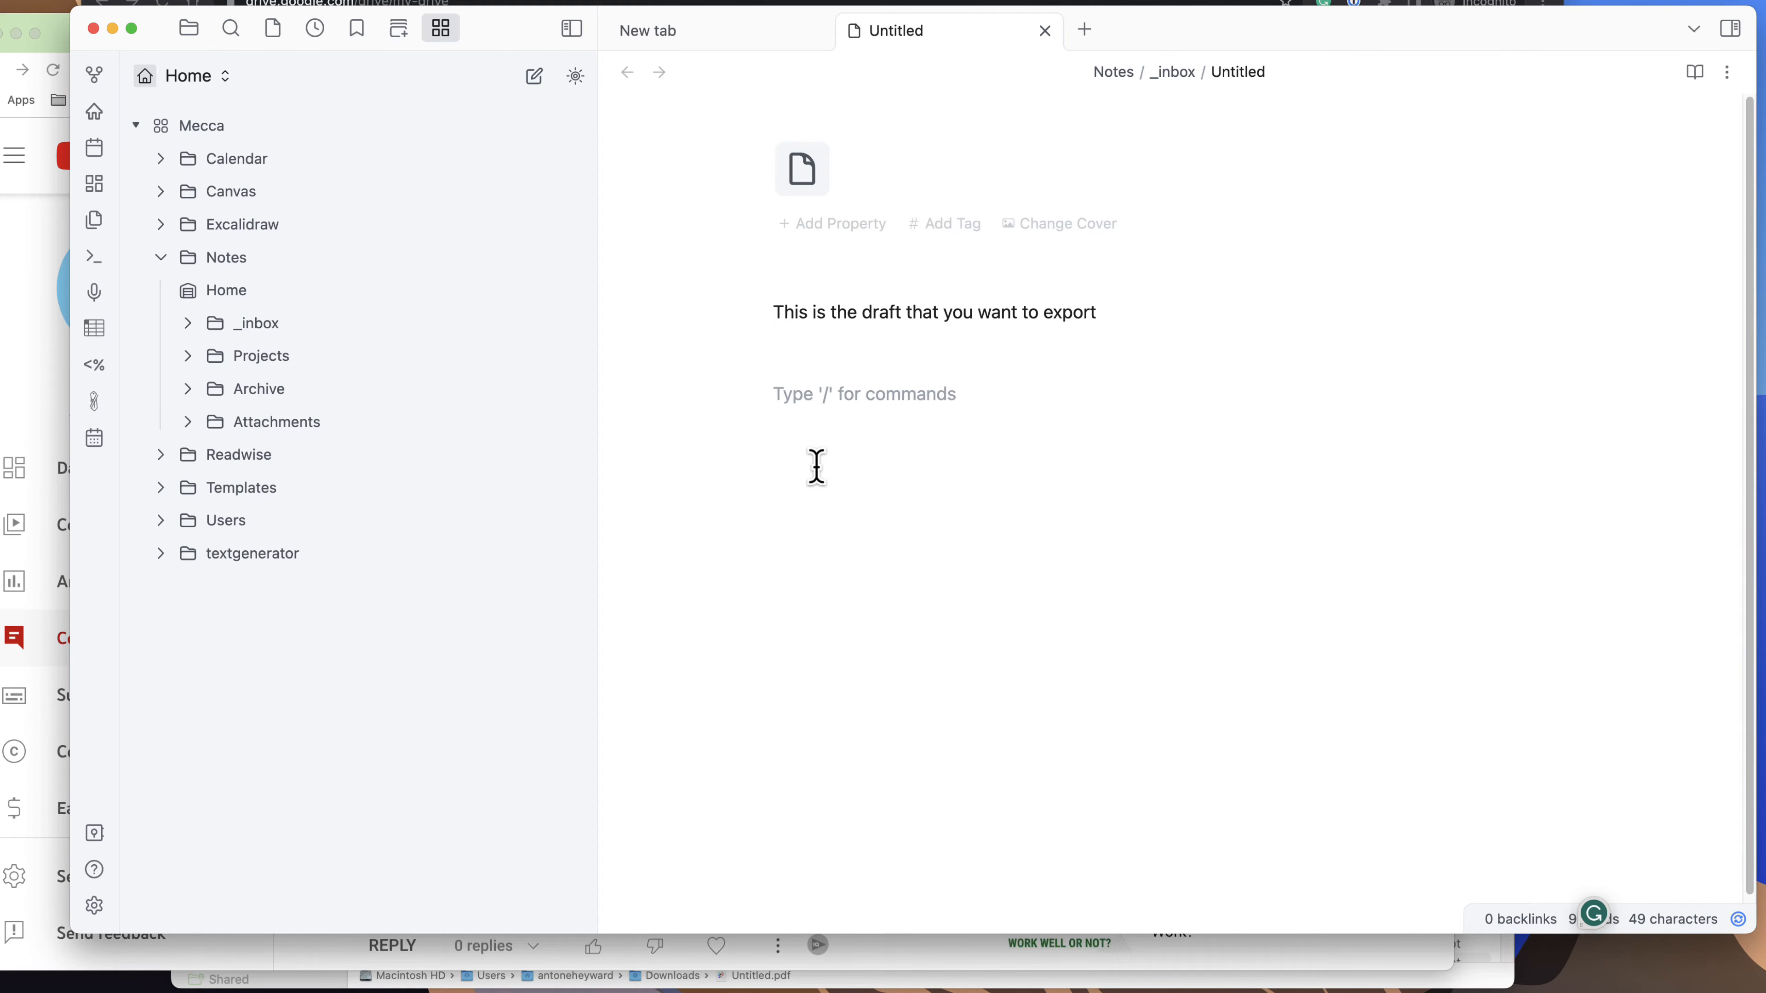
Embed the full content of the note "Eliminate a Plan B" below the introductory line.
{"action": "type", "text": "!"}
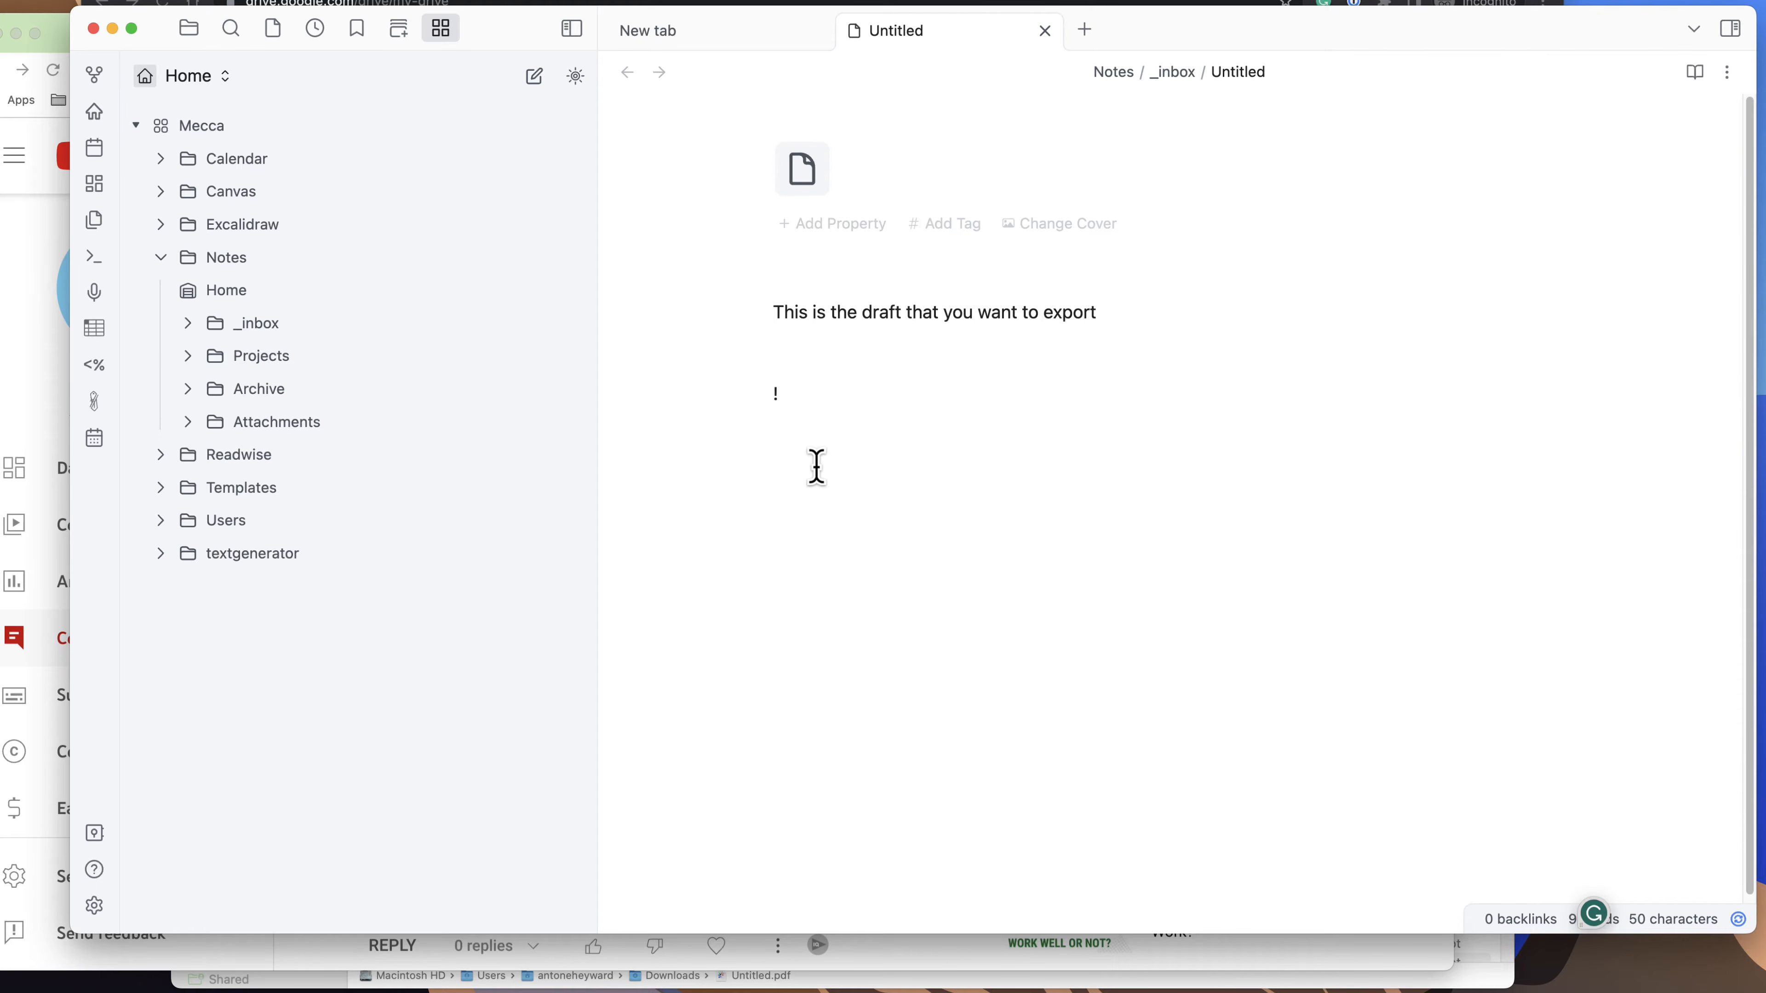
{"action": "type", "text": "[["}
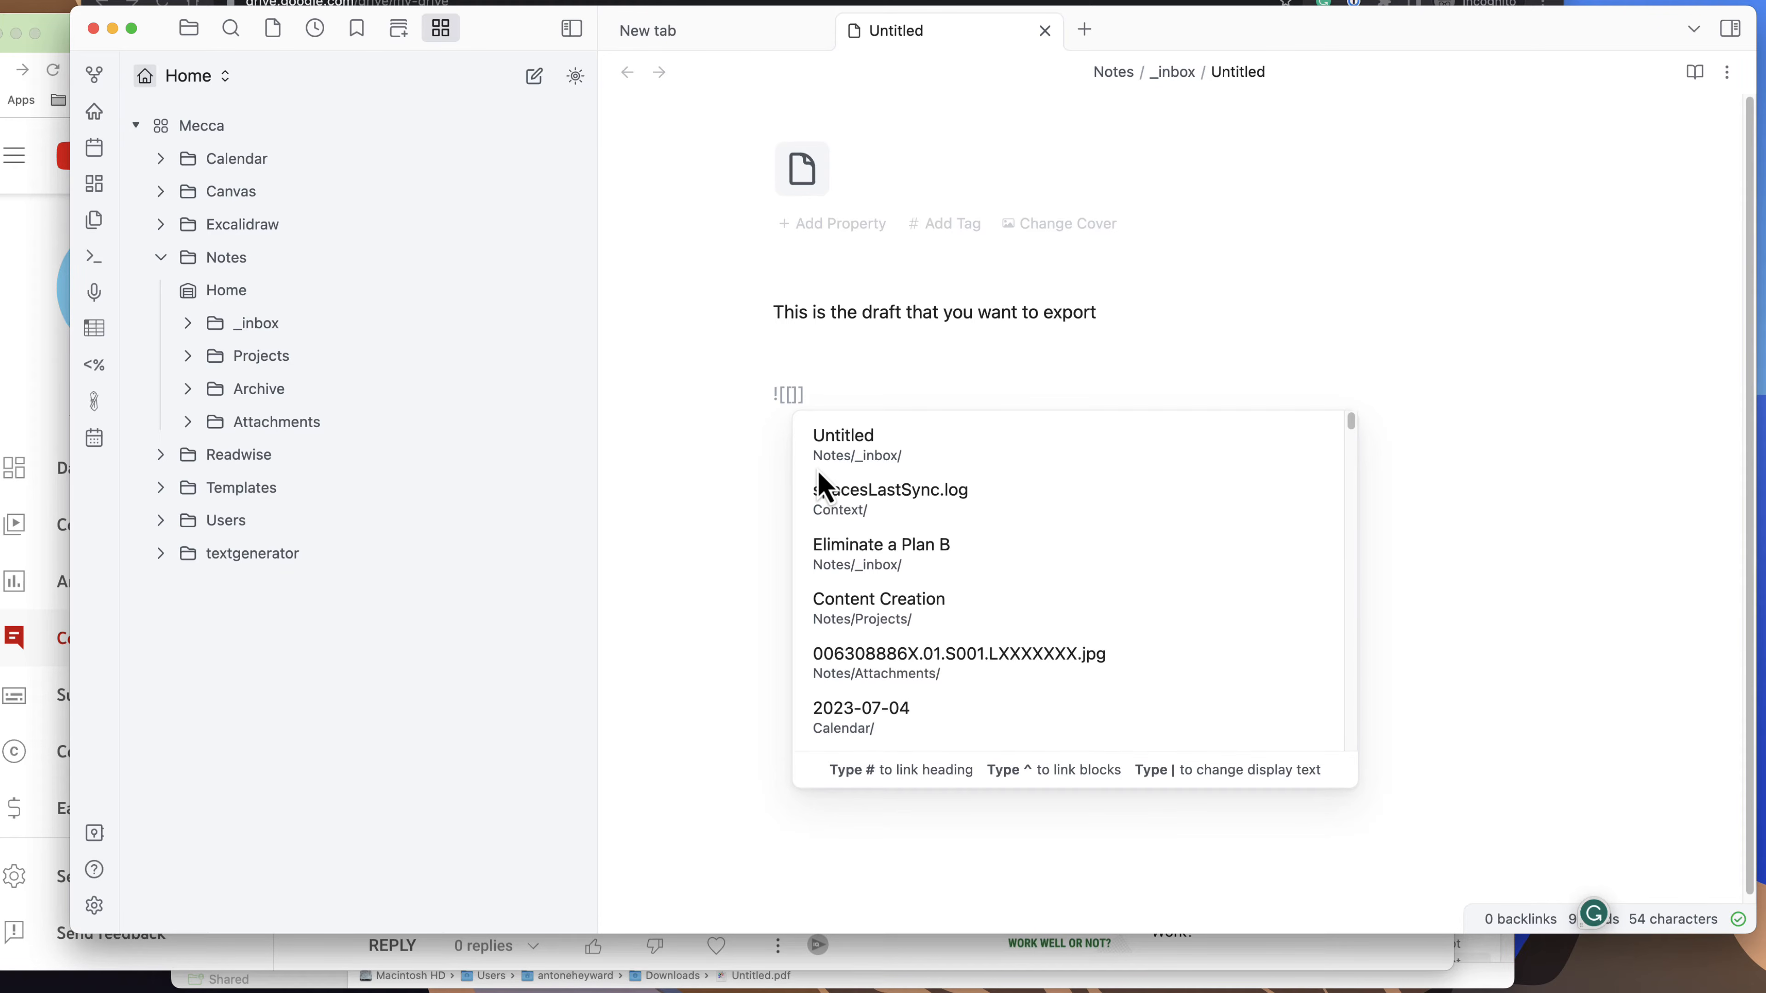
{"action": "left_click", "coordinate": [918, 569]}
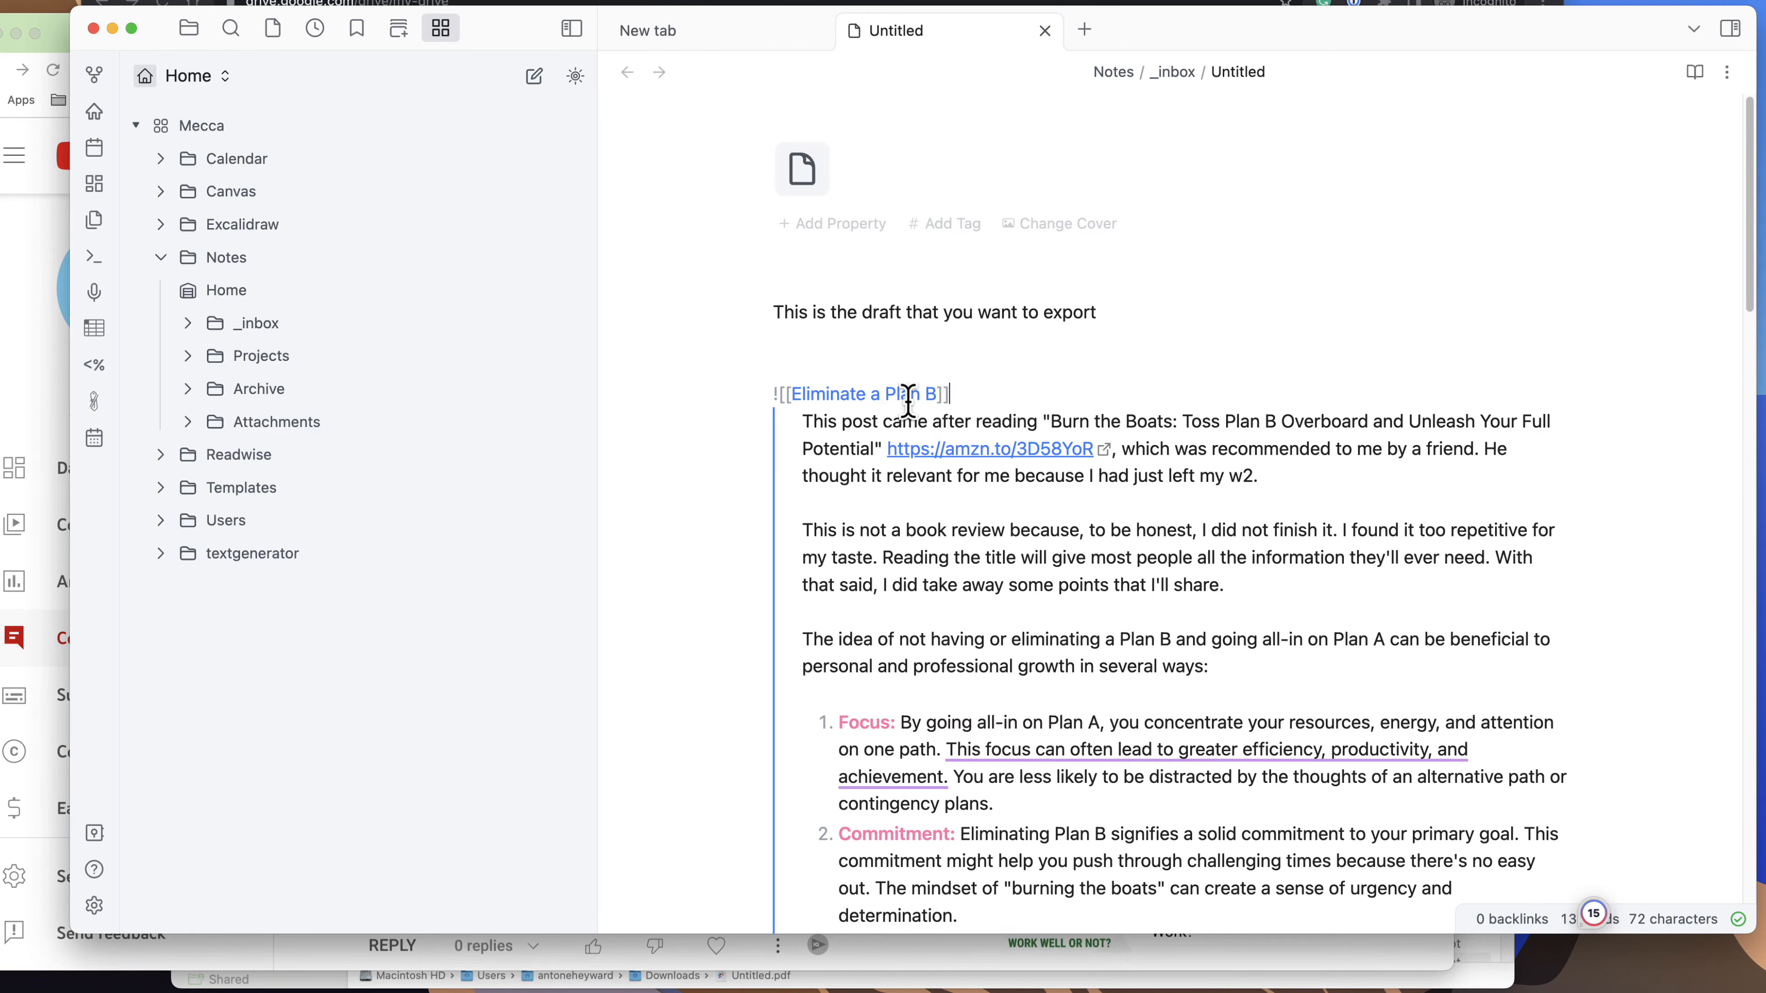
{"action": "left_click", "coordinate": [870, 373]}
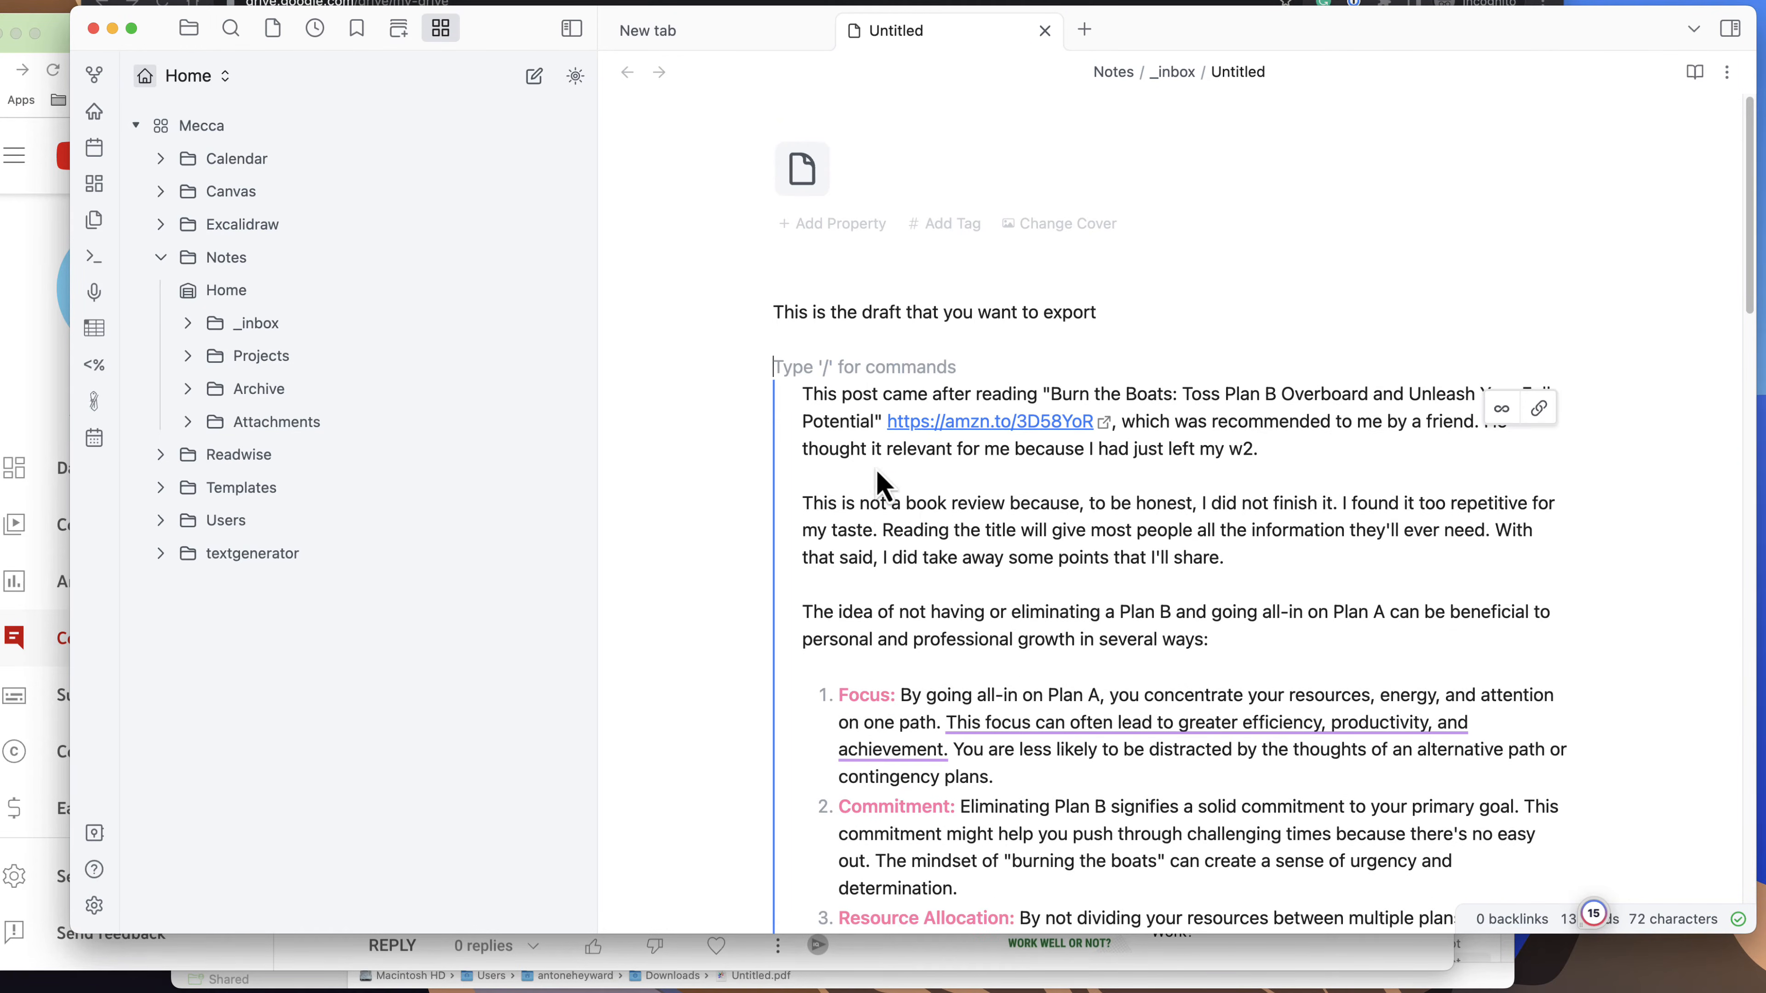
Embed the full content of the note "cre business notes" below the end of the first embedded note.
{"action": "scroll", "coordinate": [1116, 612], "scroll_direction": "down", "scroll_amount": 5}
{"action": "scroll", "coordinate": [1116, 612], "scroll_direction": "down", "scroll_amount": 20}
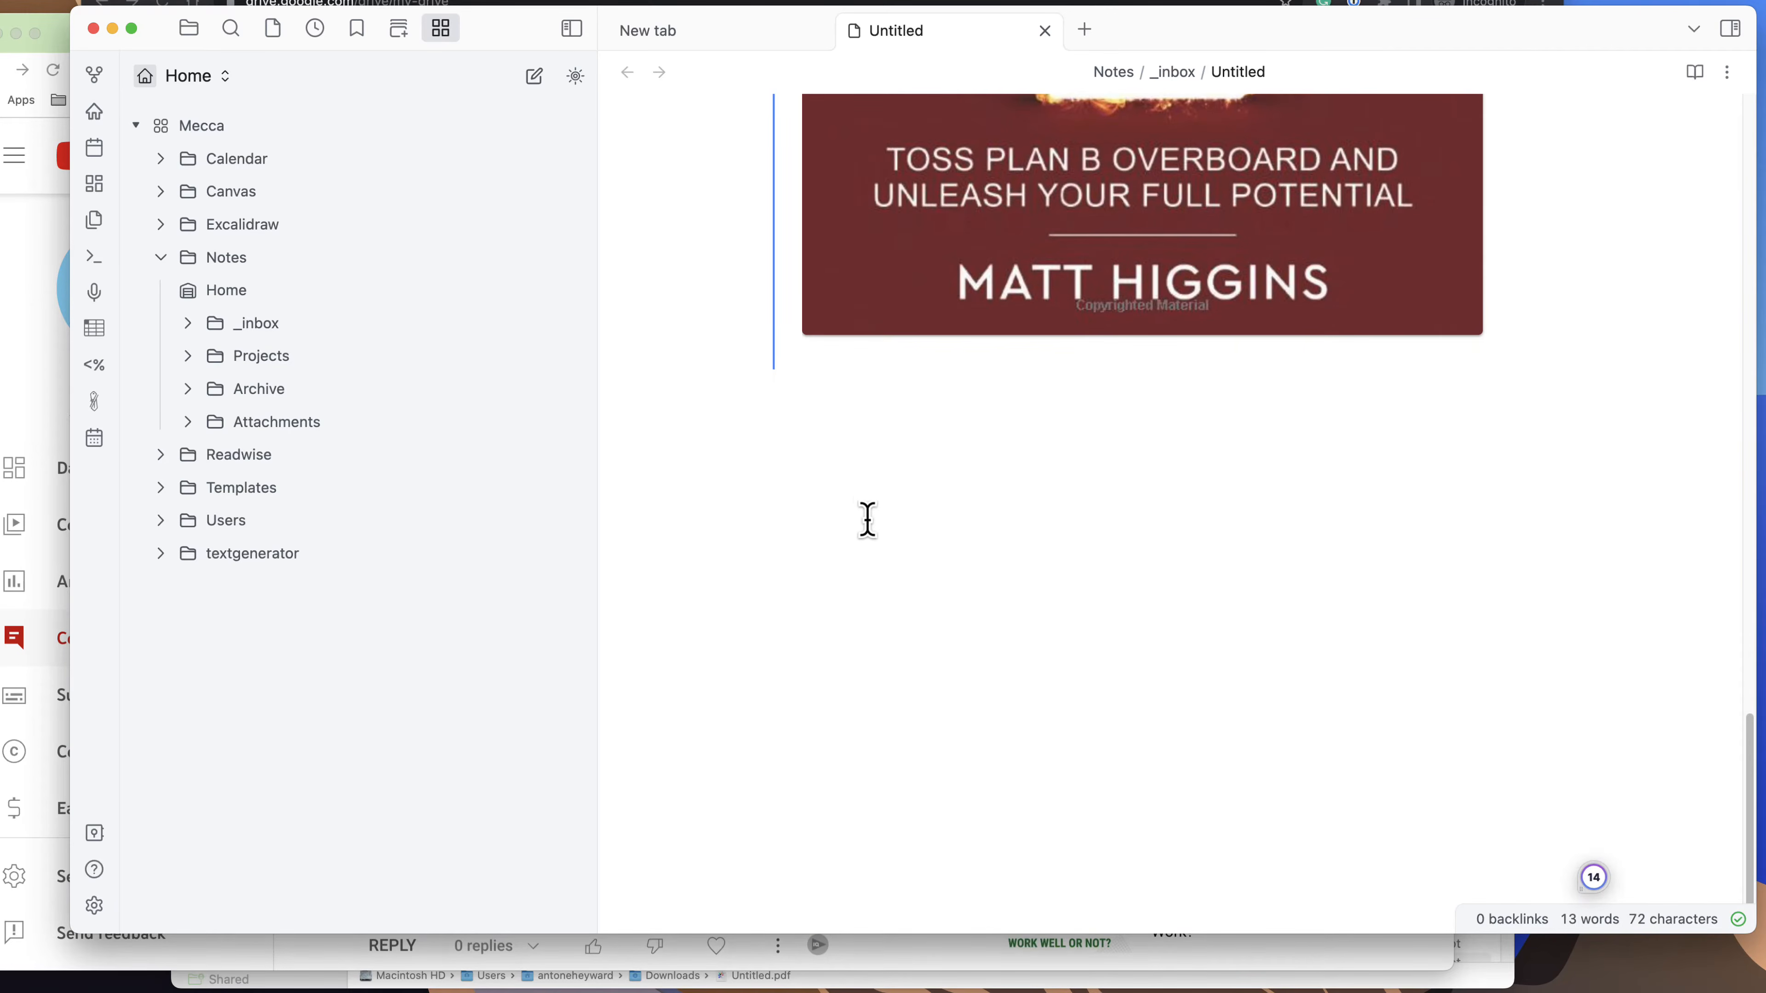
{"action": "left_click", "coordinate": [864, 517]}
{"action": "type", "text": "![["}
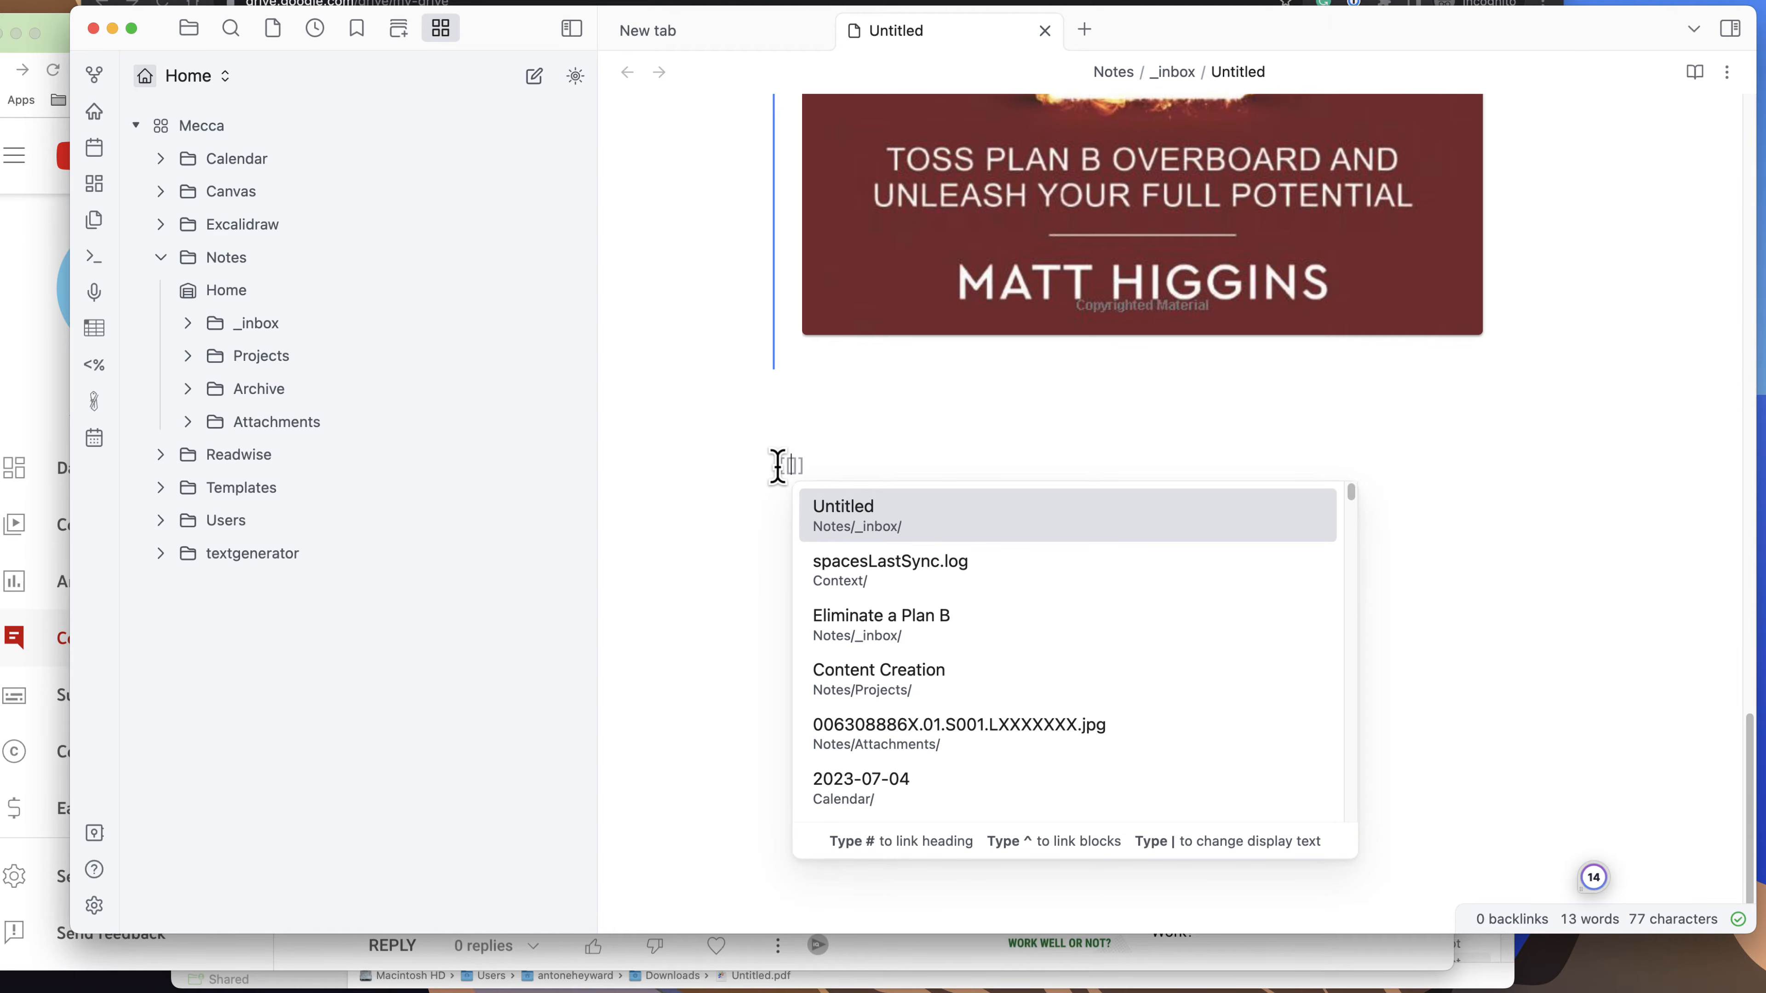
{"action": "scroll", "coordinate": [959, 775], "scroll_direction": "down", "scroll_amount": 2}
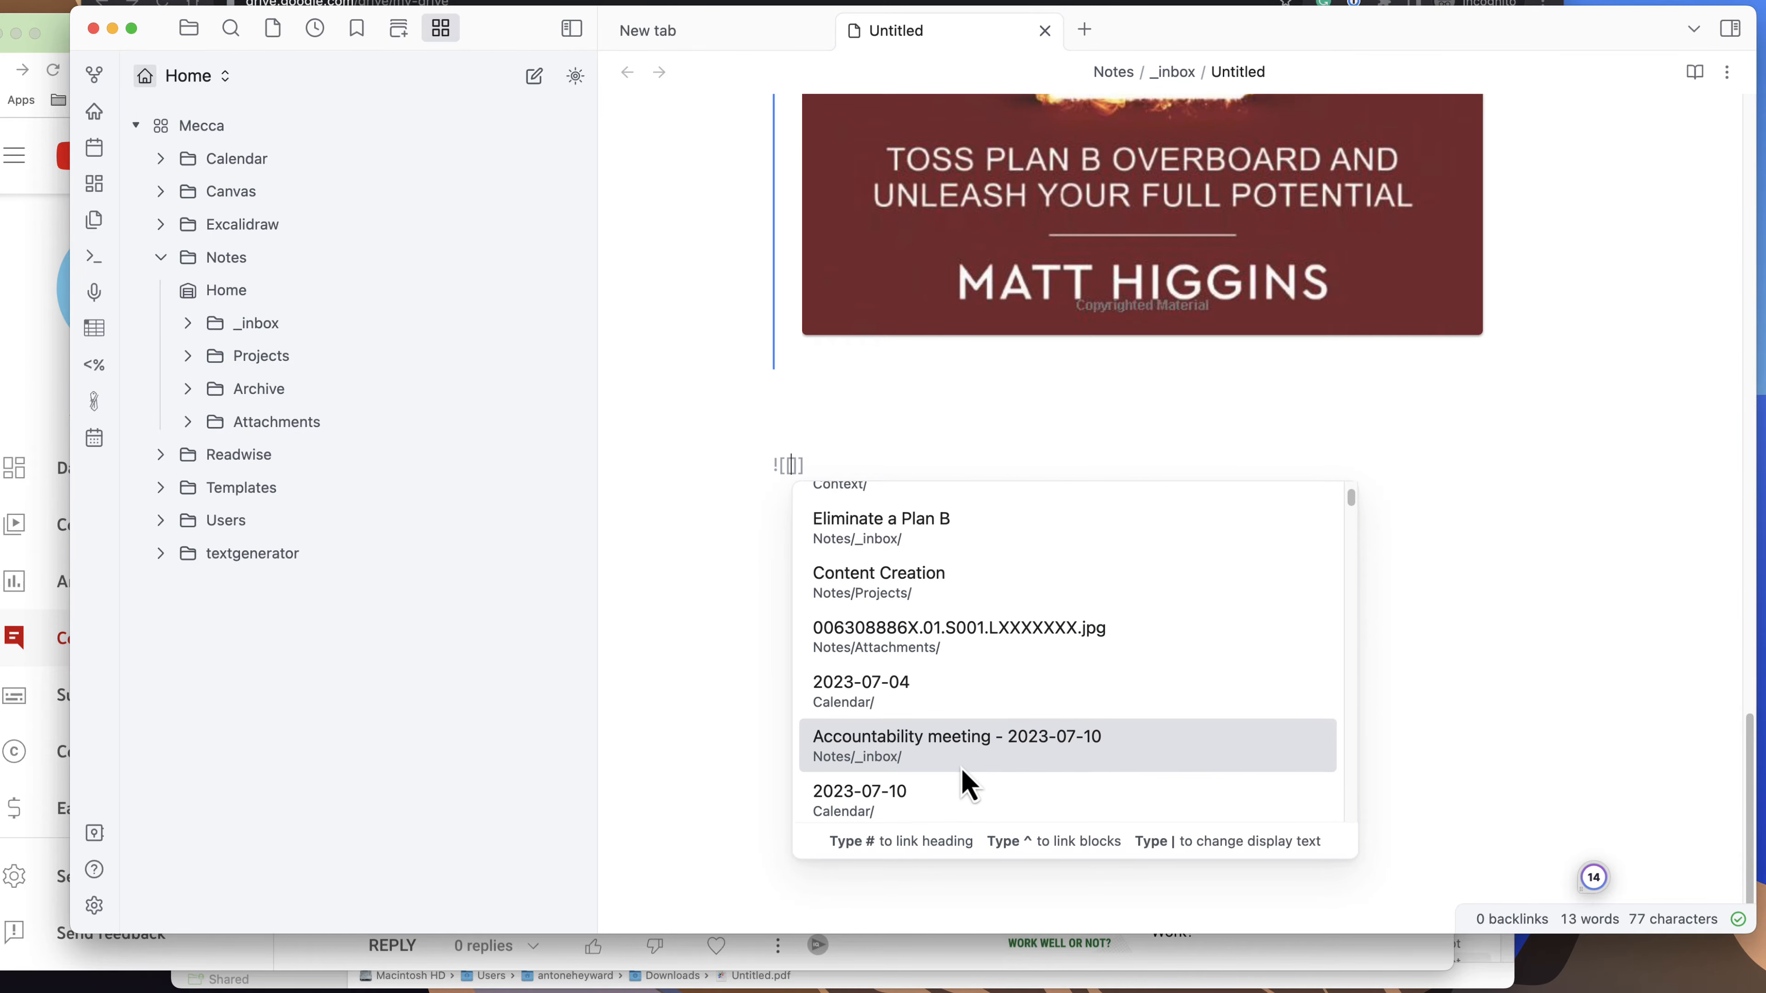
{"action": "scroll", "coordinate": [965, 778], "scroll_direction": "down", "scroll_amount": 2}
{"action": "scroll", "coordinate": [934, 692], "scroll_direction": "down", "scroll_amount": 4}
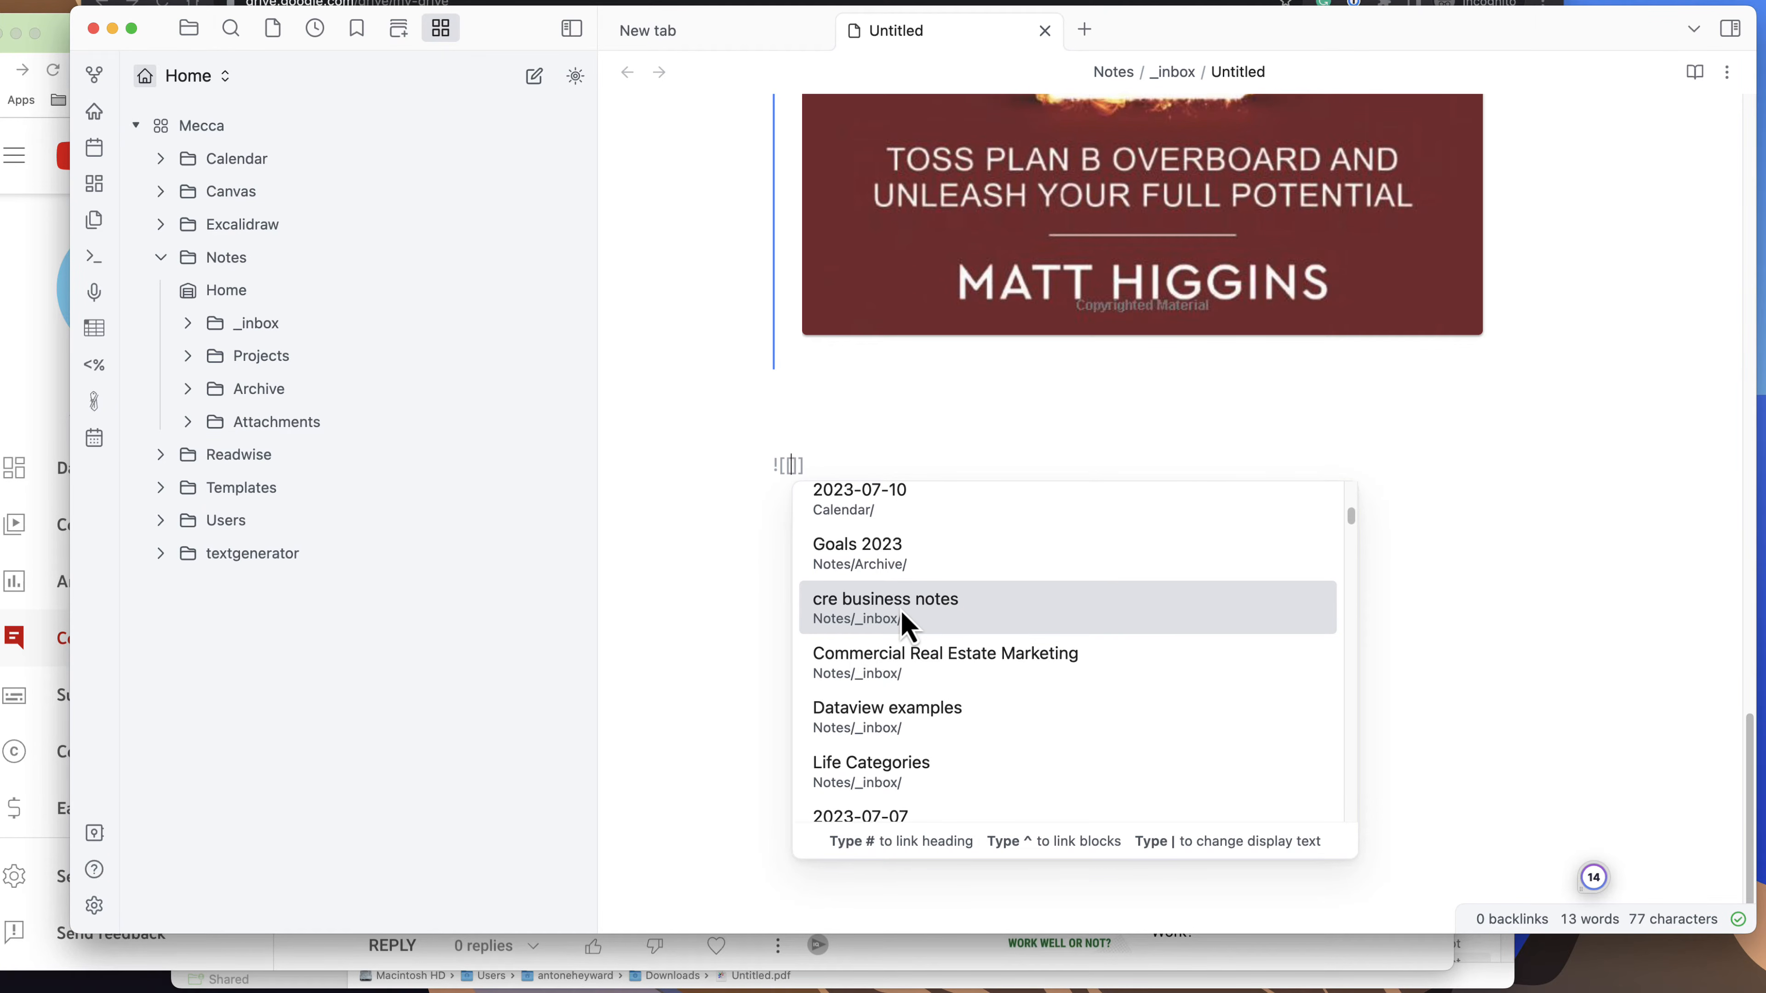
{"action": "left_click", "coordinate": [903, 626]}
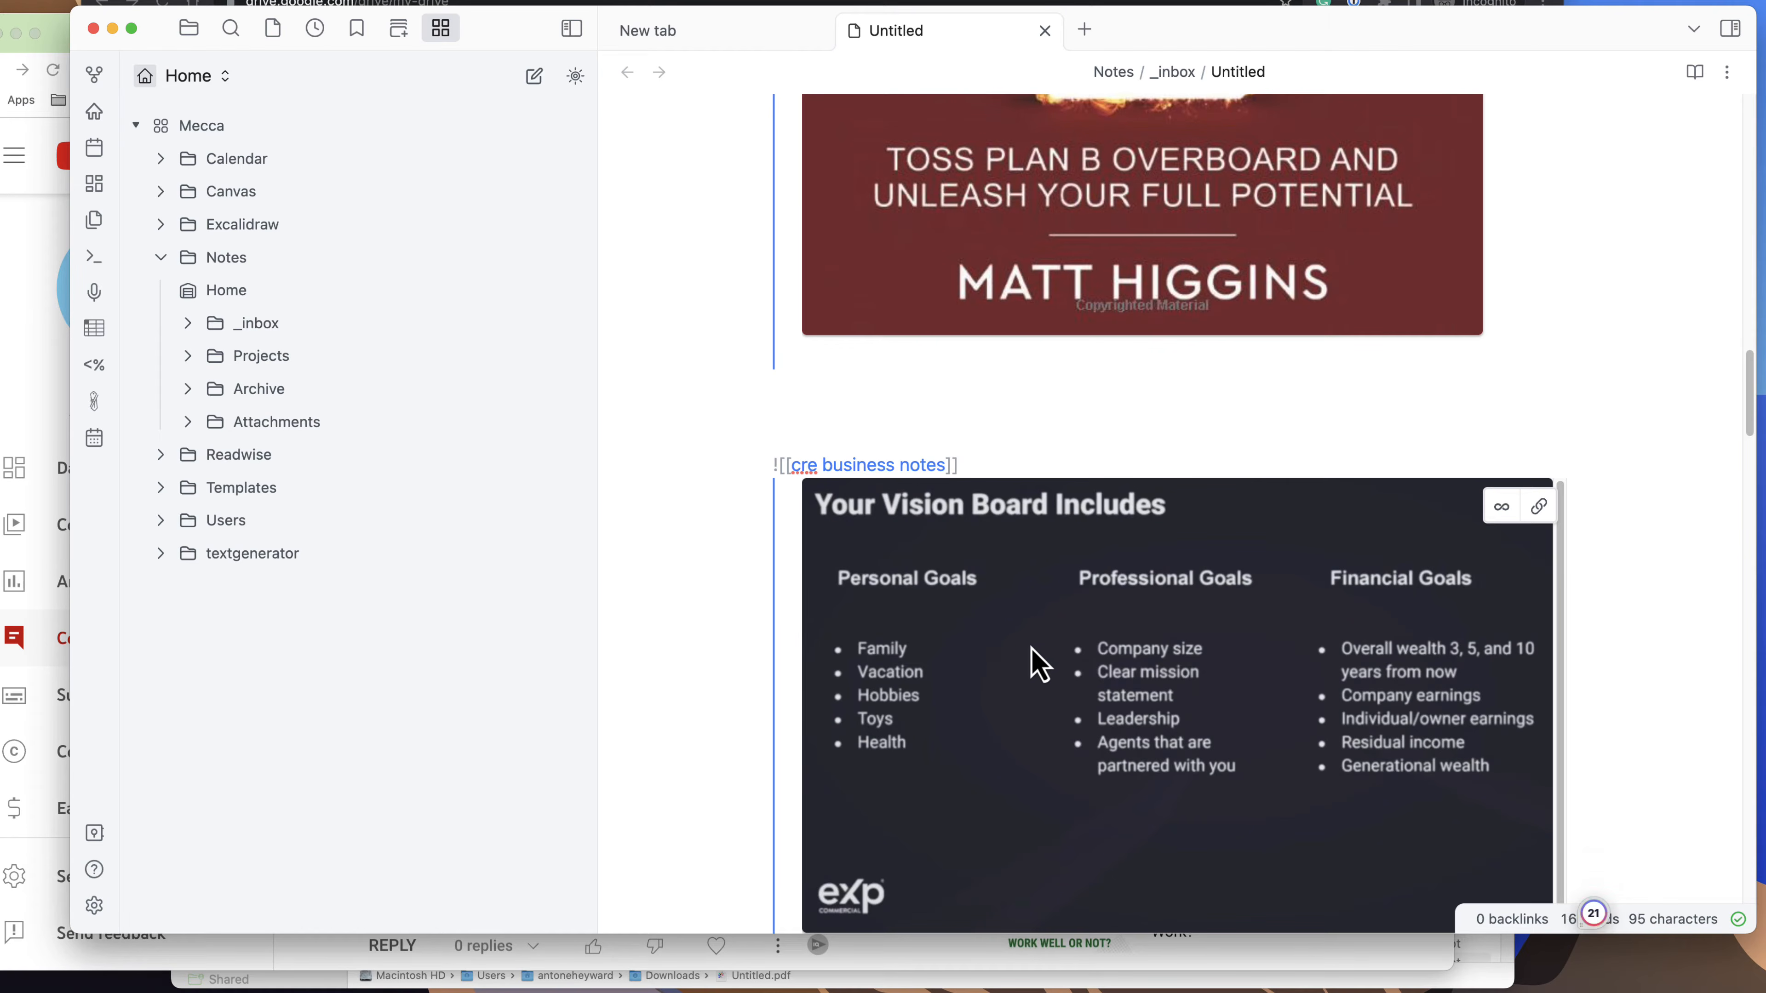
{"action": "scroll", "coordinate": [956, 665], "scroll_direction": "down", "scroll_amount": 10}
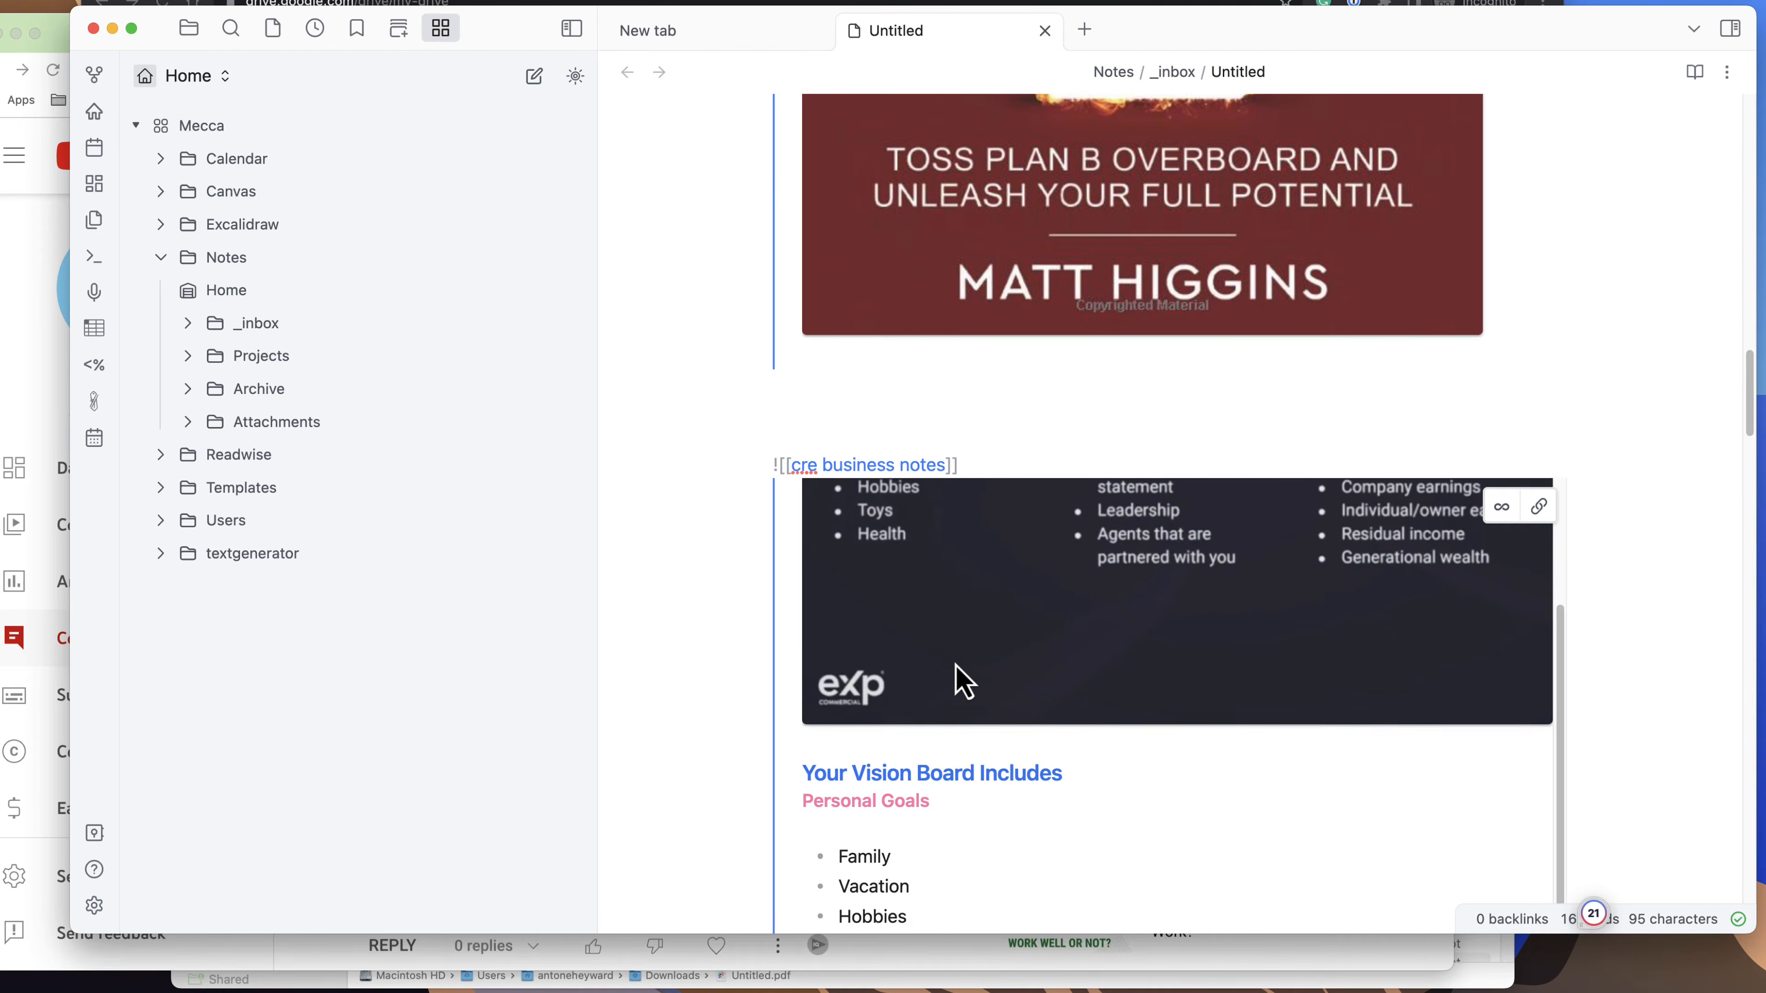
{"action": "scroll", "coordinate": [955, 680], "scroll_direction": "up", "scroll_amount": 10}
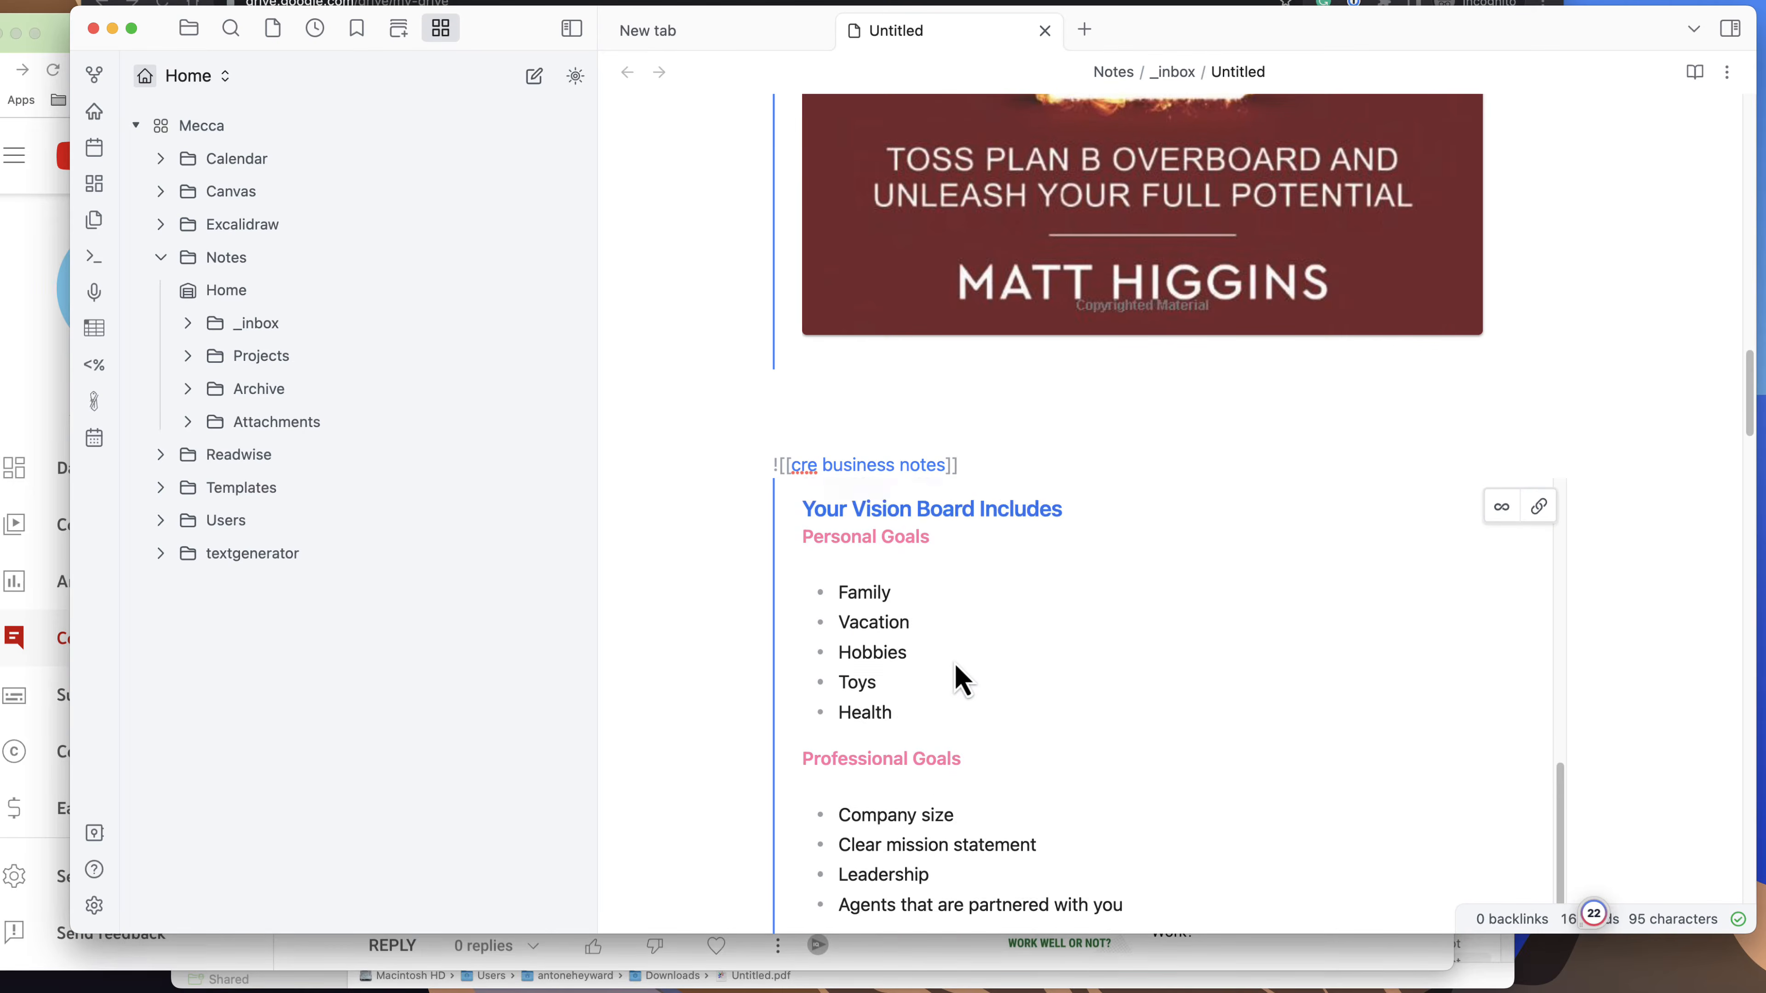
{"action": "left_click", "coordinate": [908, 438]}
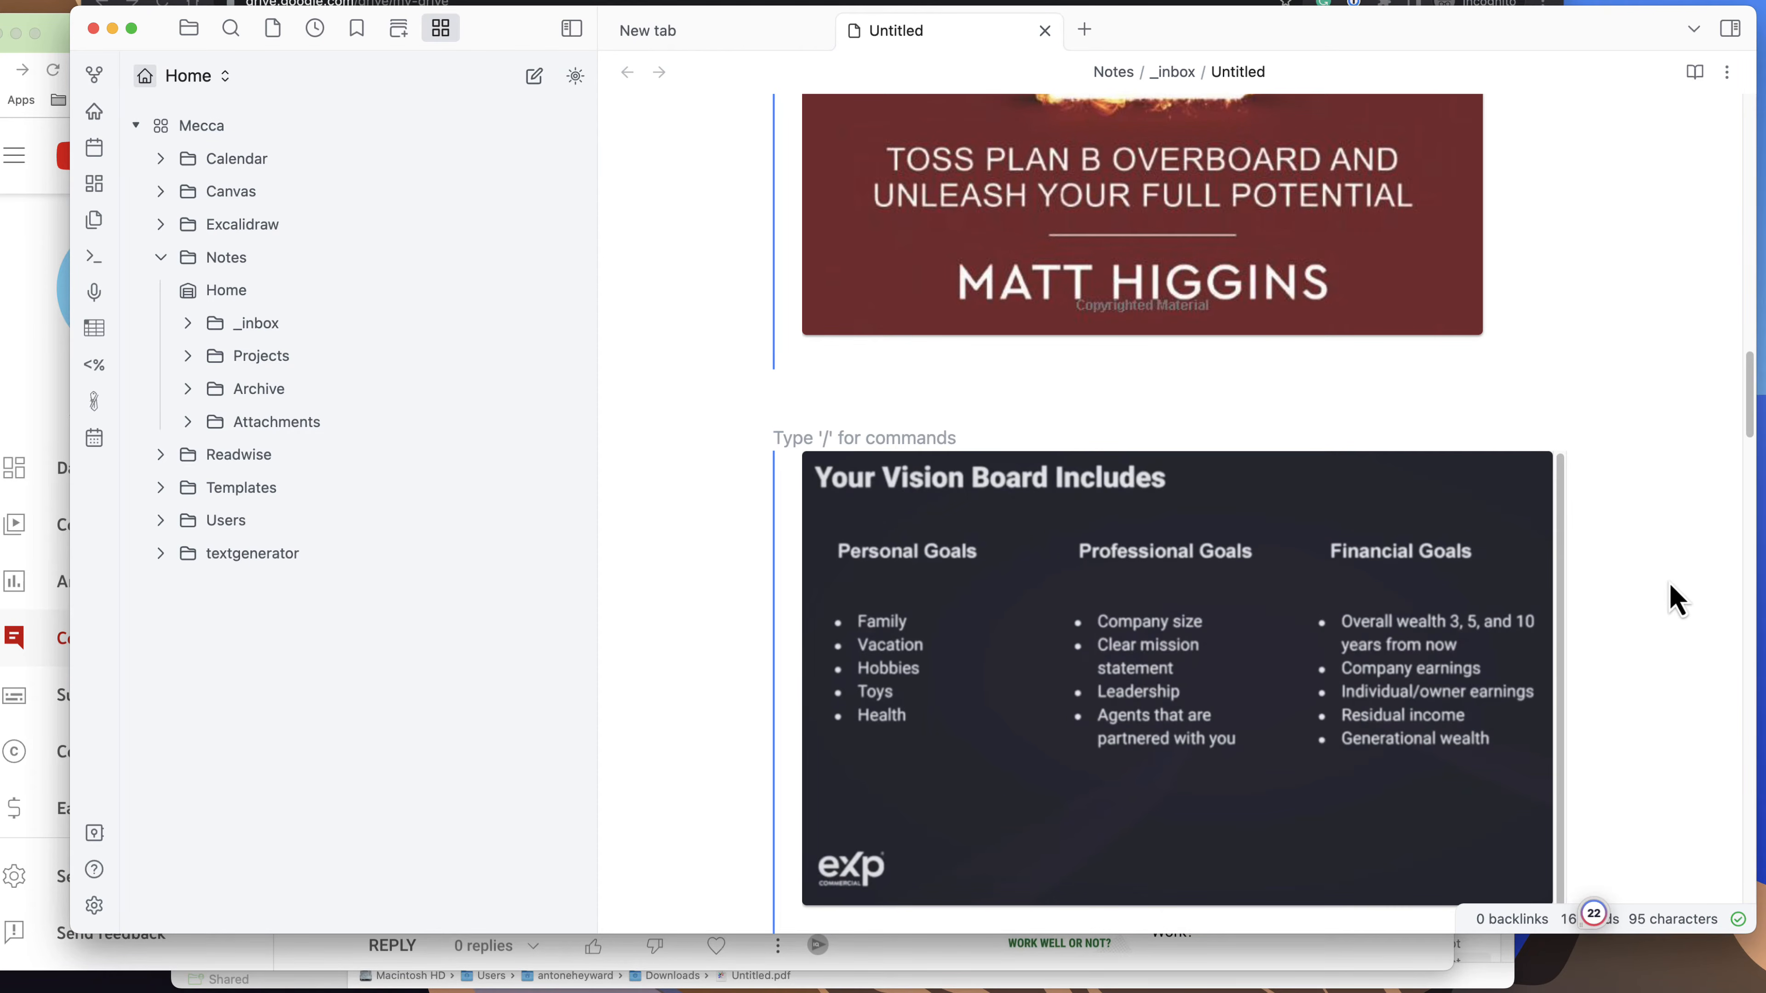
Review the combined draft from beginning to end, checking how both embedded notes display in it.
{"action": "scroll", "coordinate": [1627, 626], "scroll_direction": "down", "scroll_amount": 15}
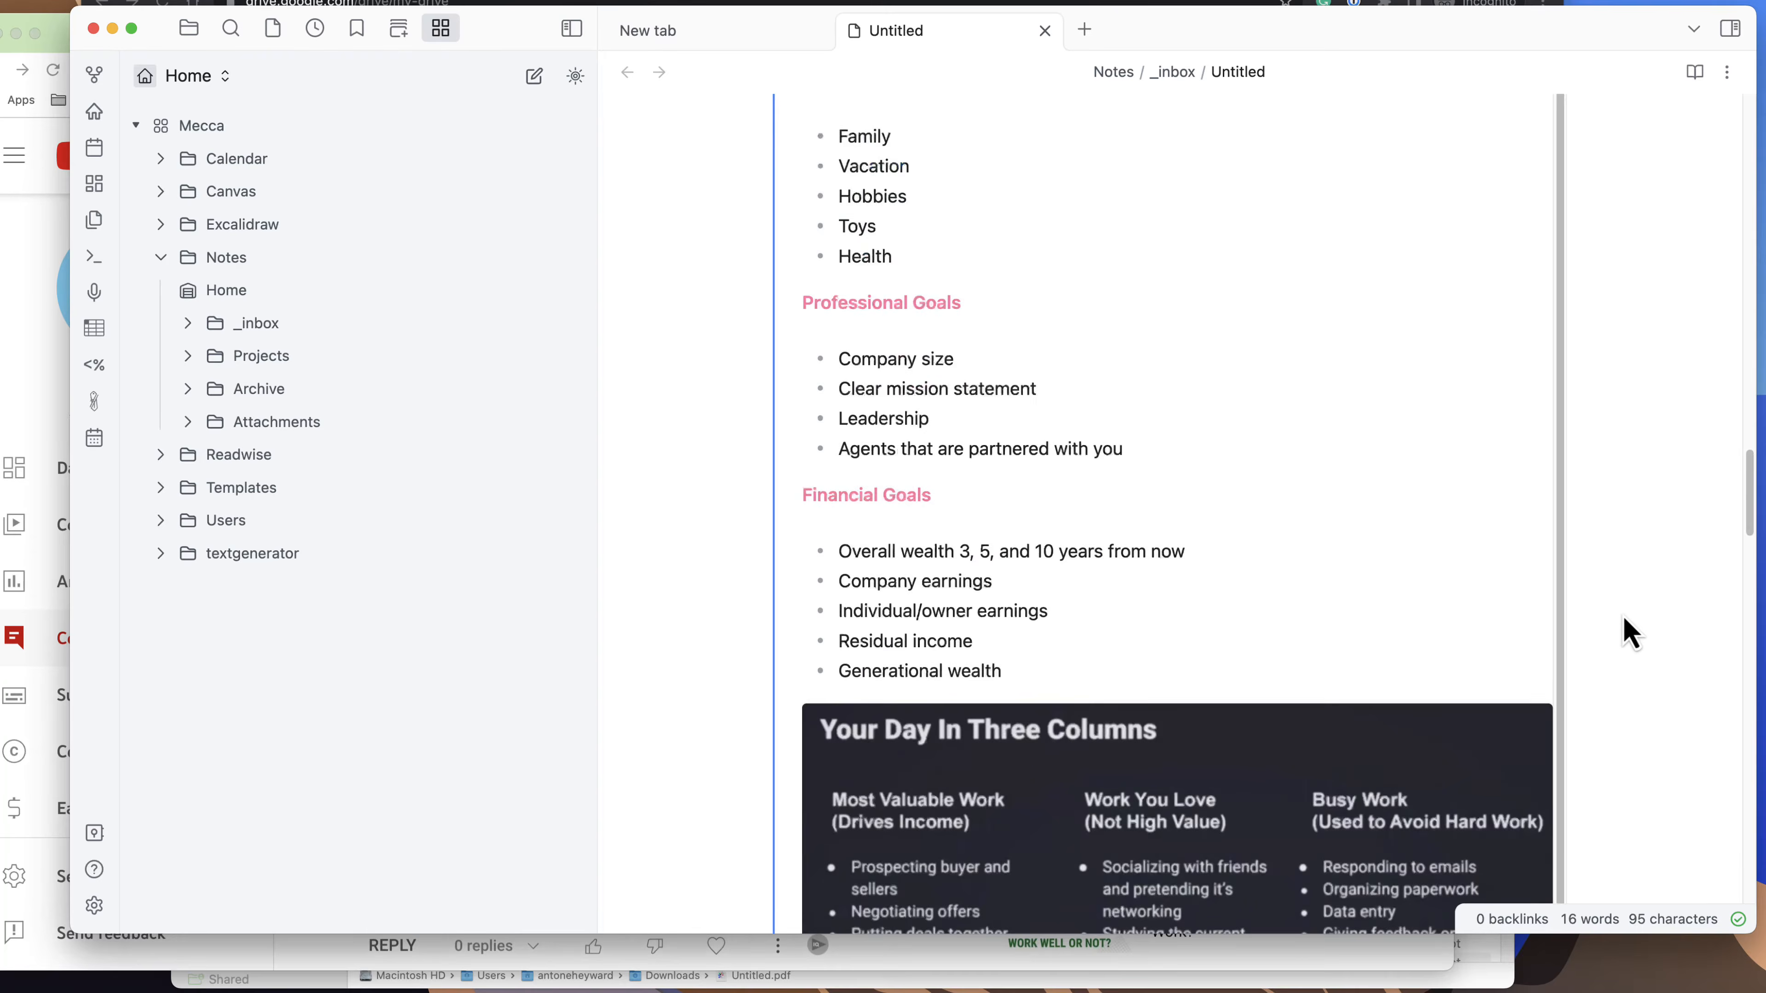
{"action": "scroll", "coordinate": [1631, 634], "scroll_direction": "down", "scroll_amount": 15}
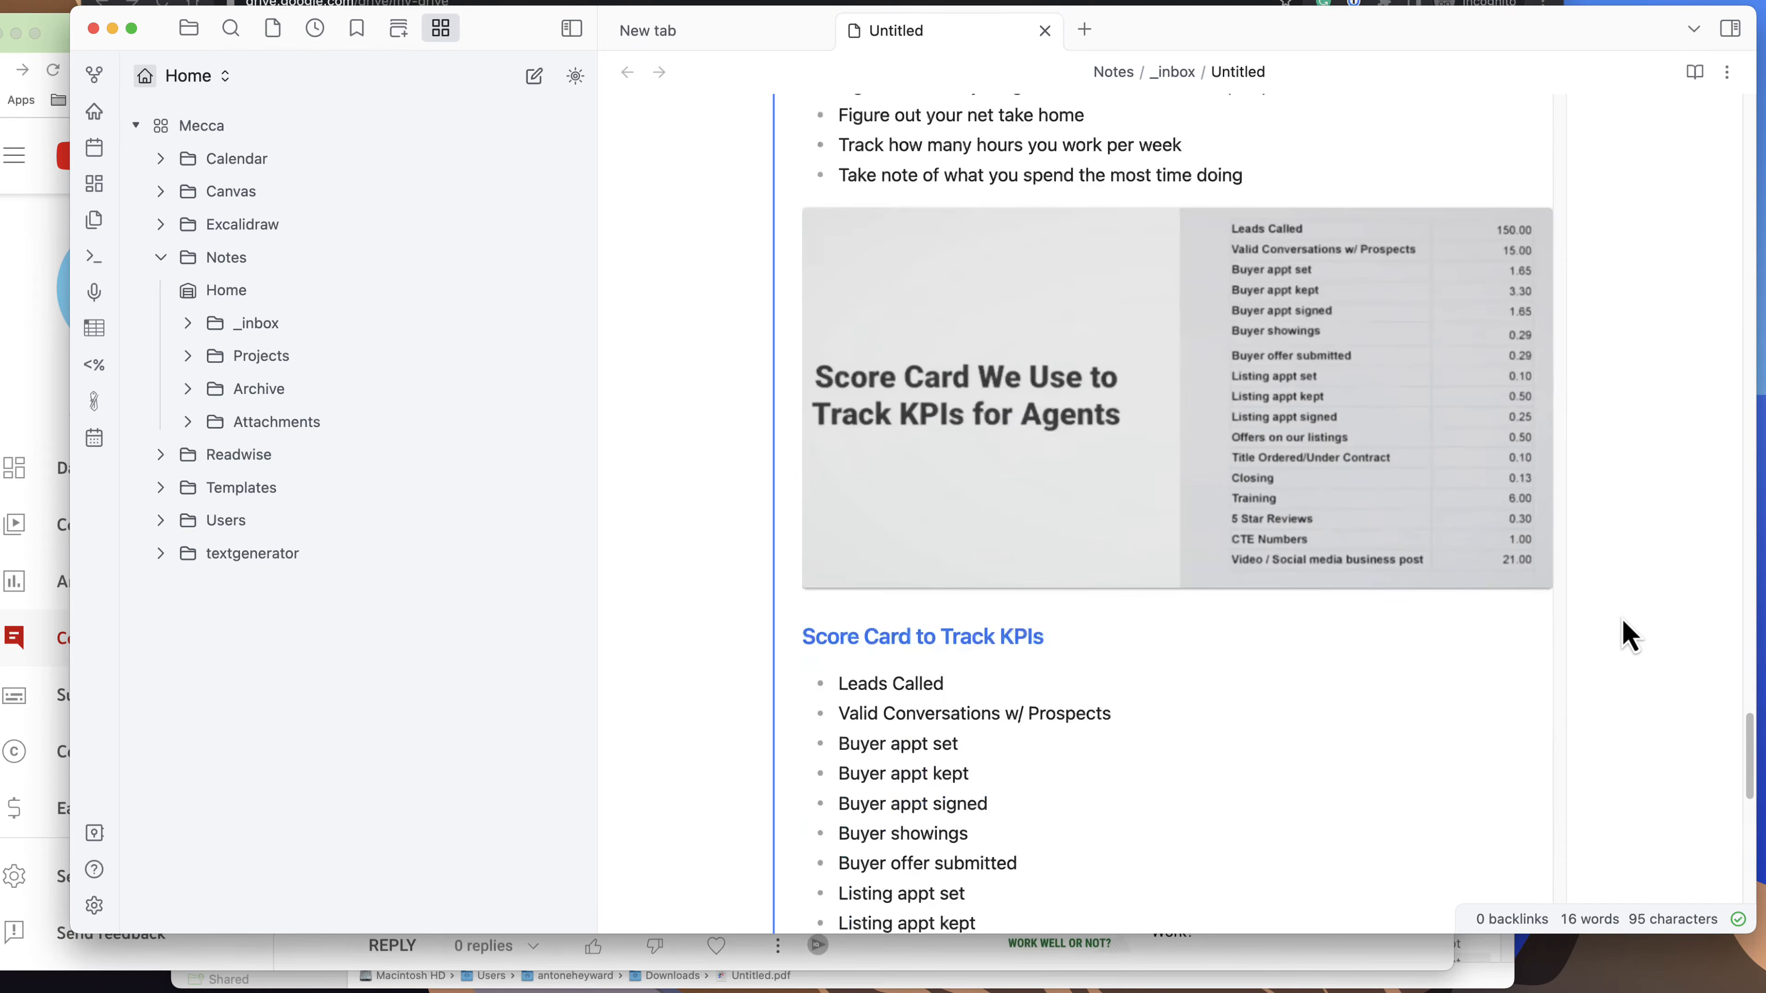
{"action": "scroll", "coordinate": [1629, 634], "scroll_direction": "down", "scroll_amount": 5}
{"action": "scroll", "coordinate": [1628, 635], "scroll_direction": "up", "scroll_amount": 20}
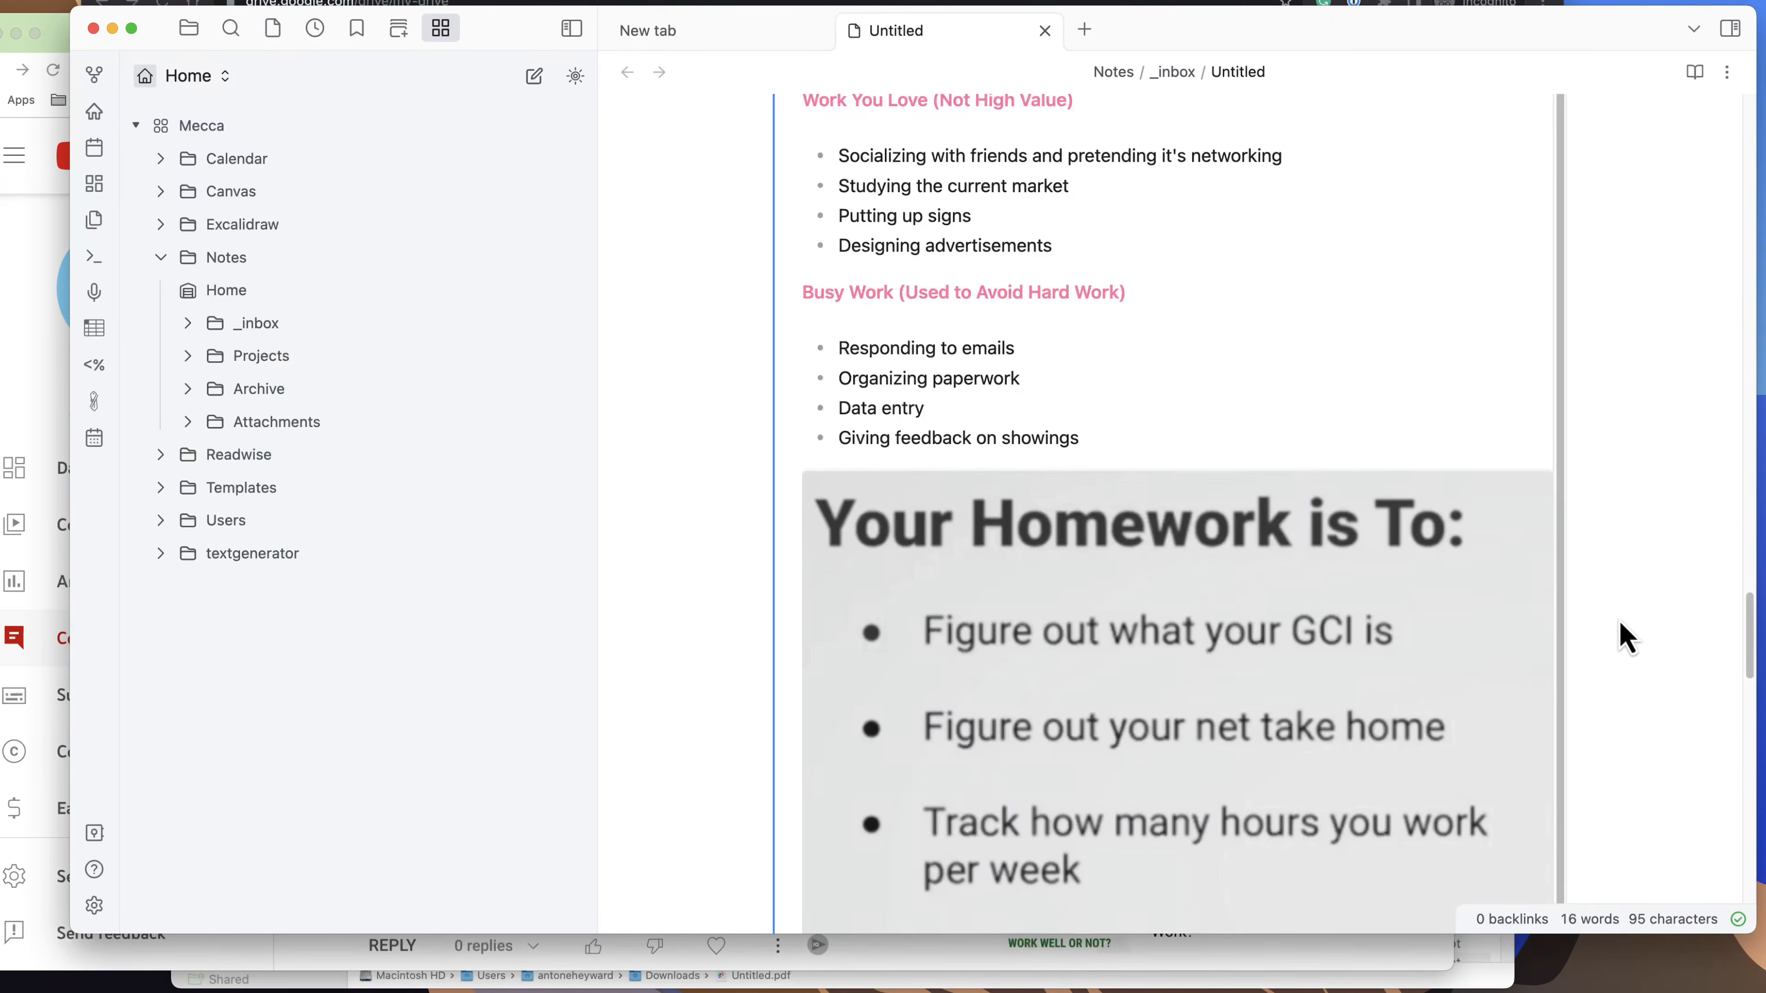
{"action": "scroll", "coordinate": [1627, 634], "scroll_direction": "up", "scroll_amount": 20}
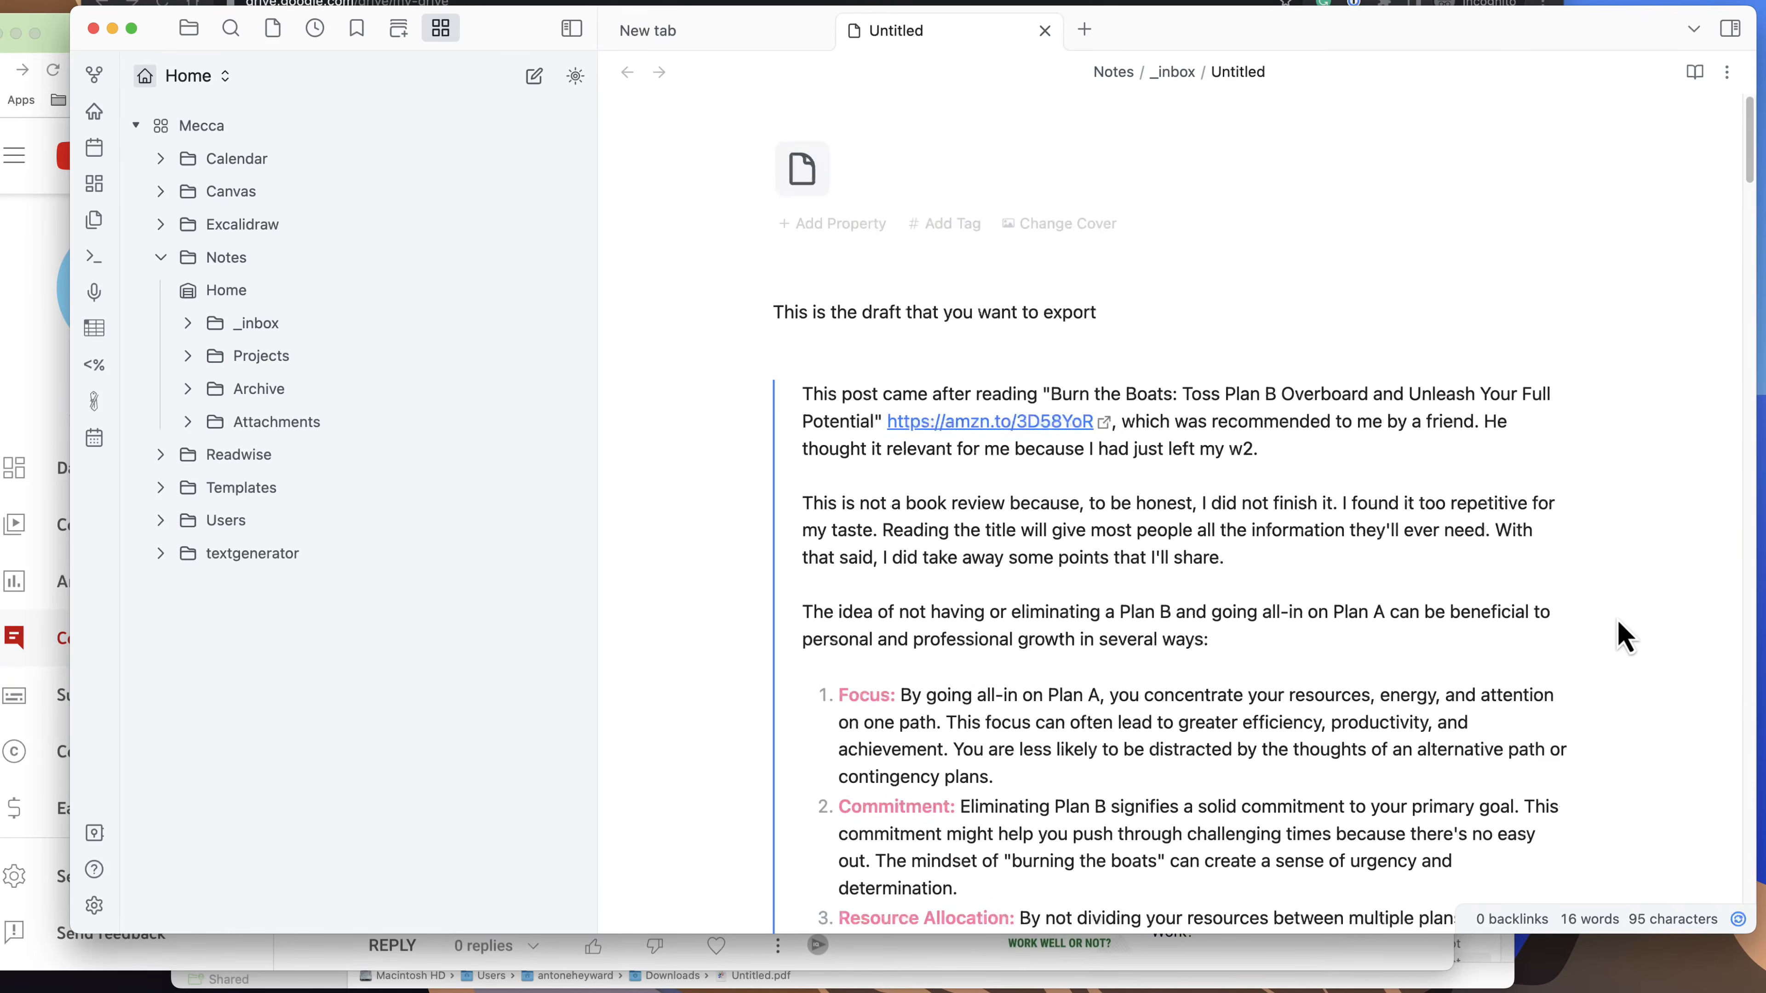
{"action": "scroll", "coordinate": [1438, 650], "scroll_direction": "down", "scroll_amount": 20}
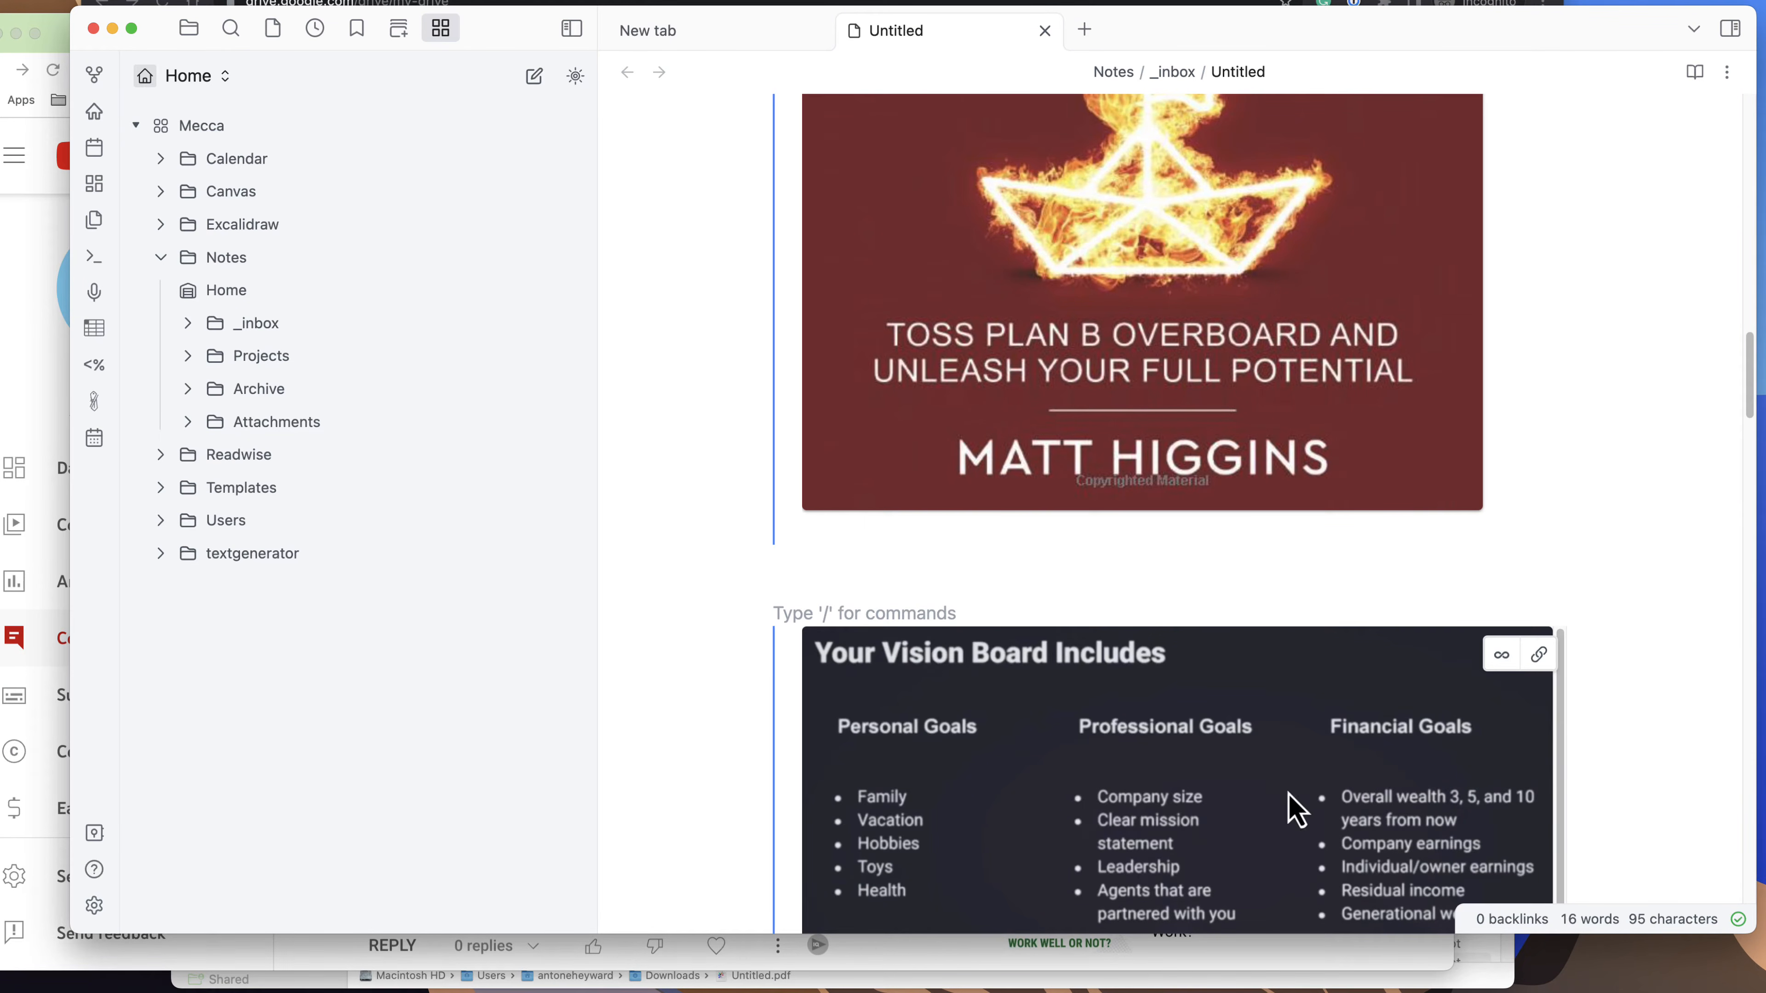
{"action": "scroll", "coordinate": [1252, 803], "scroll_direction": "down", "scroll_amount": 5}
{"action": "scroll", "coordinate": [1232, 814], "scroll_direction": "up", "scroll_amount": 6}
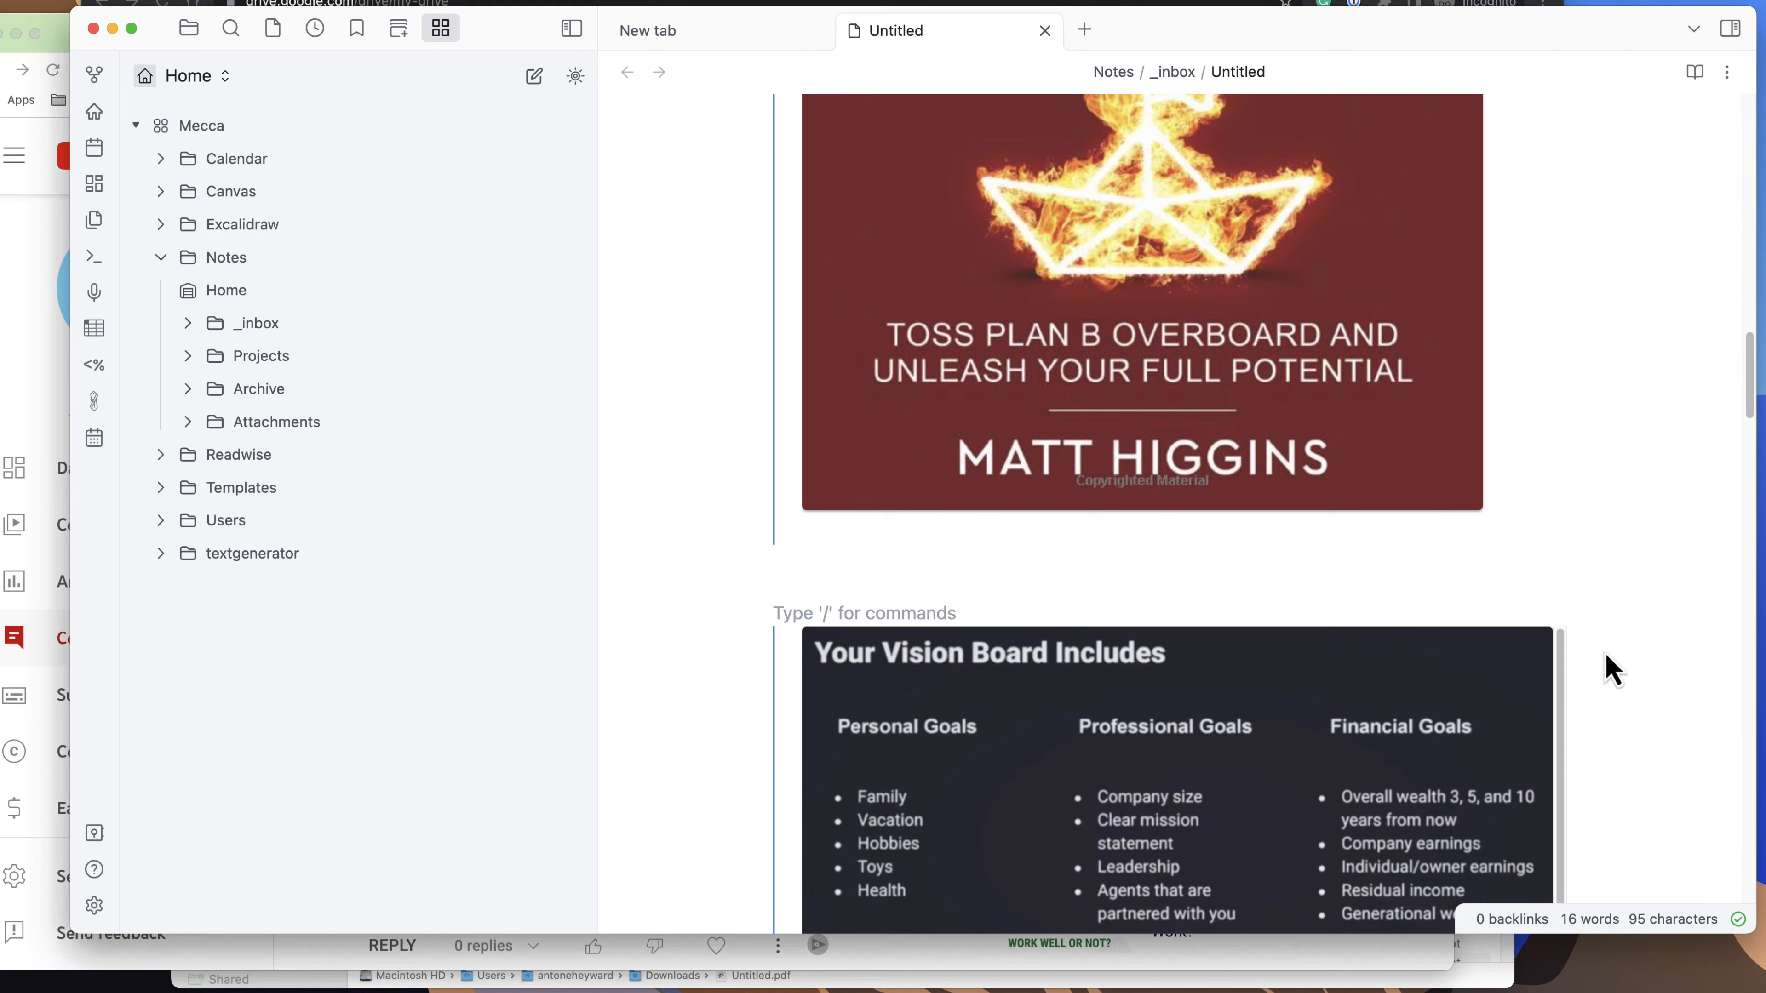
{"action": "left_click_drag", "start_coordinate": [1751, 418], "coordinate": [1726, 146]}
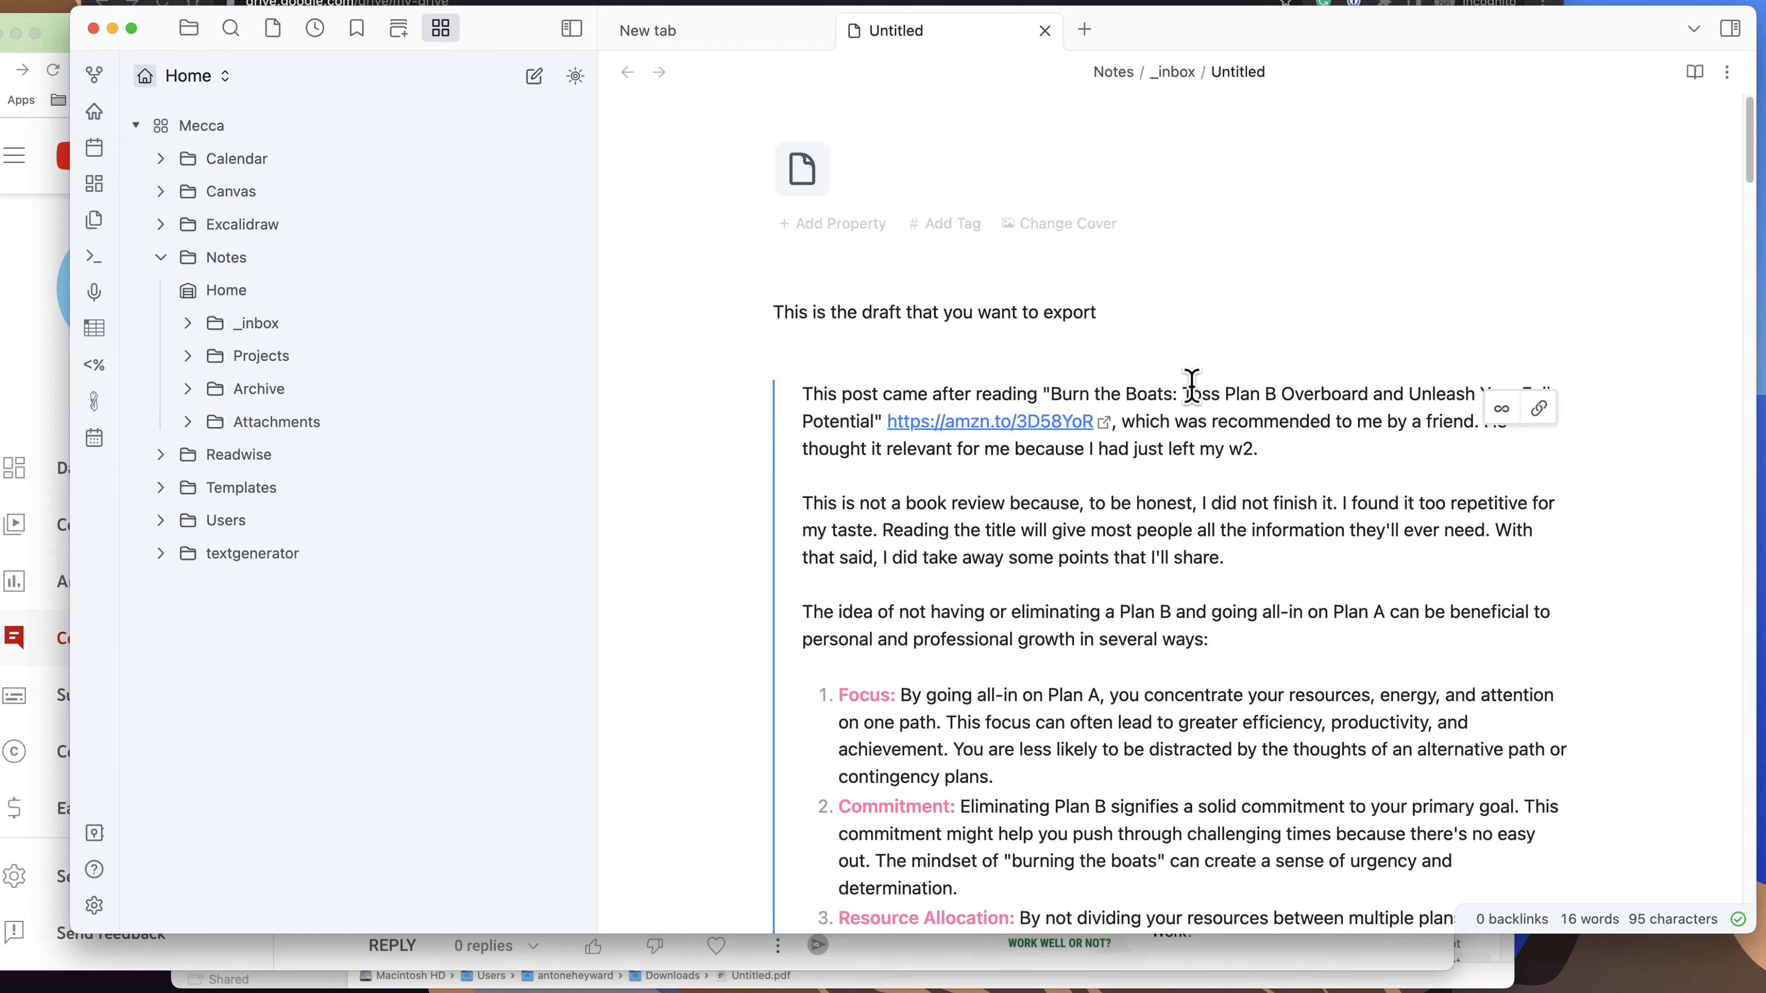
Inspect the draft's available file options and the embed link behind the "Eliminate a Plan B" content.
{"action": "left_click", "coordinate": [902, 338]}
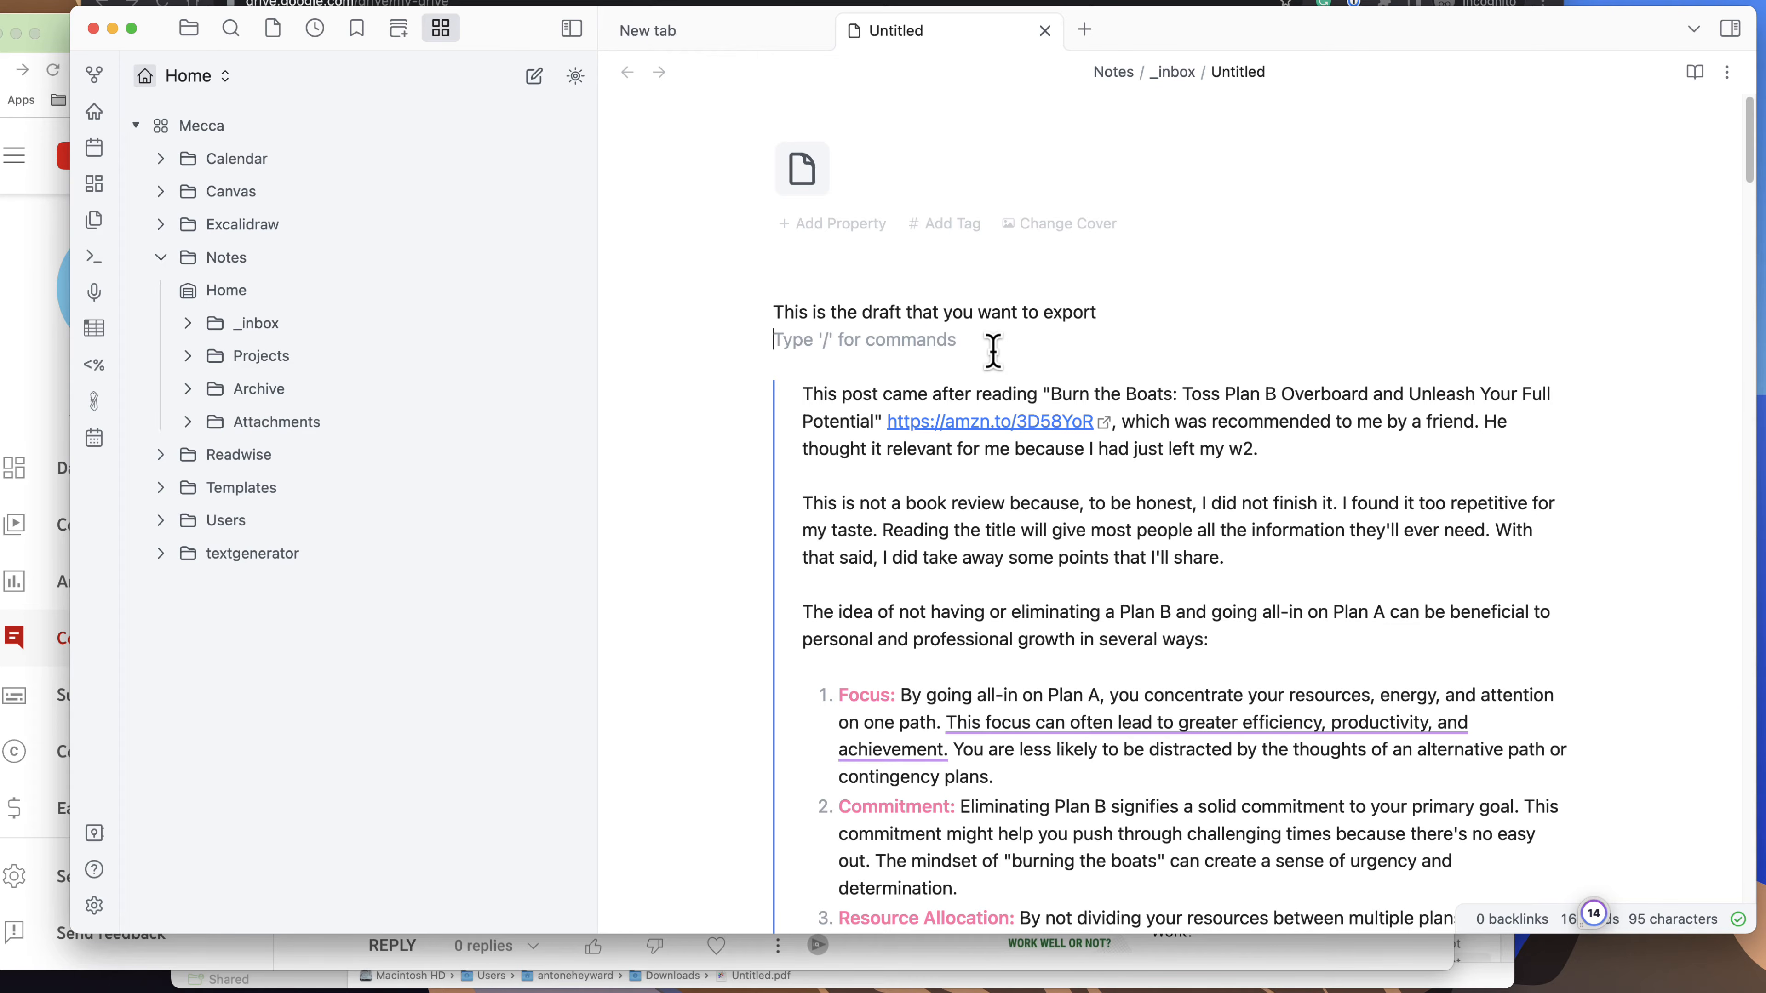
{"action": "left_click", "coordinate": [1727, 72]}
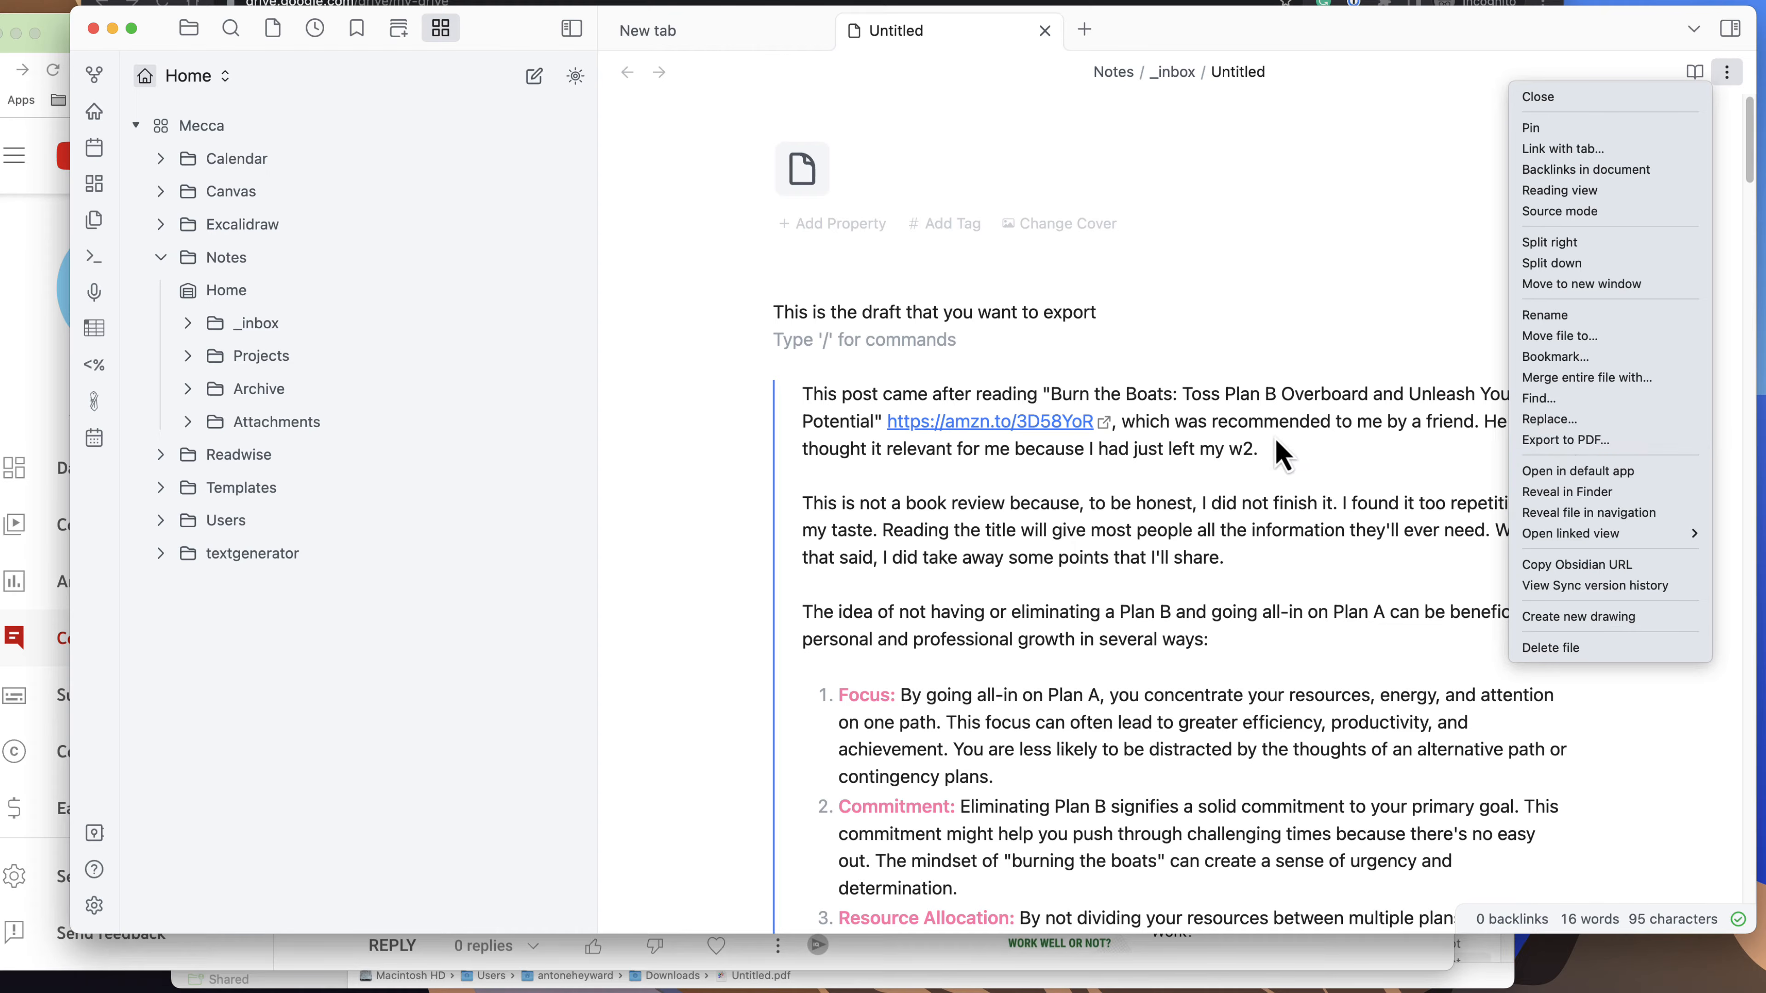
{"action": "left_click", "coordinate": [821, 408]}
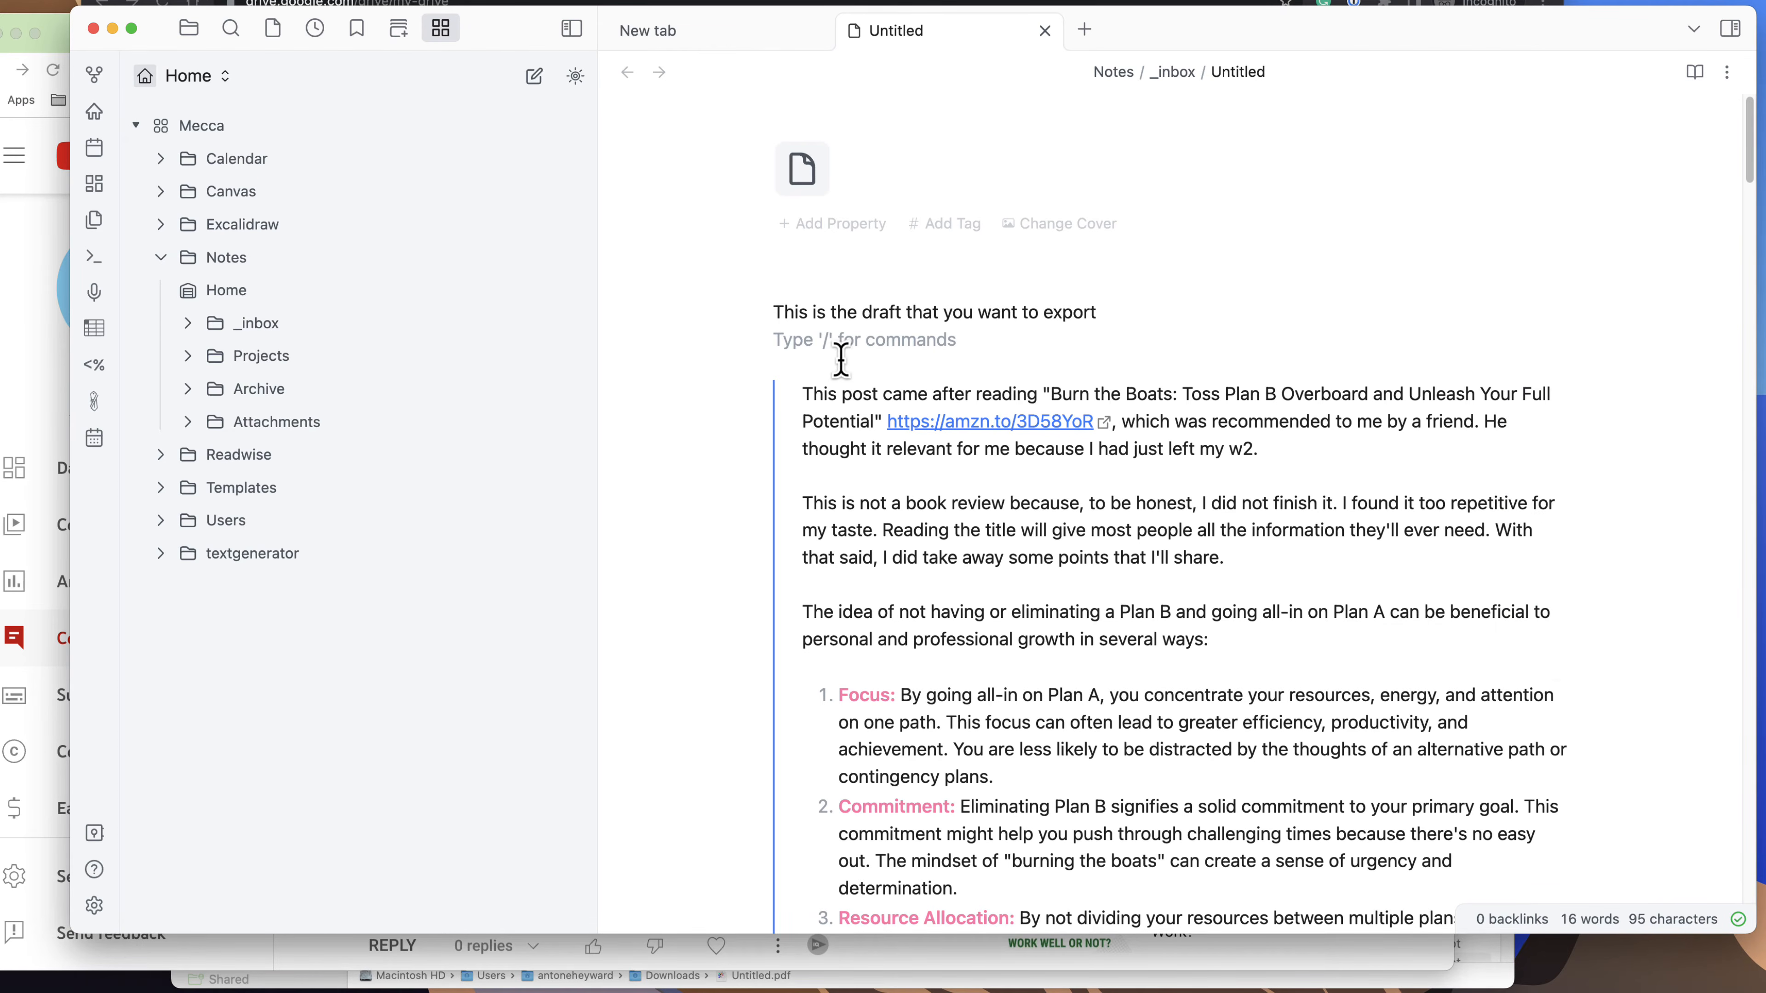
{"action": "left_click", "coordinate": [840, 363]}
{"action": "left_click", "coordinate": [1036, 391]}
{"action": "left_click_drag", "start_coordinate": [962, 395], "coordinate": [769, 410]}
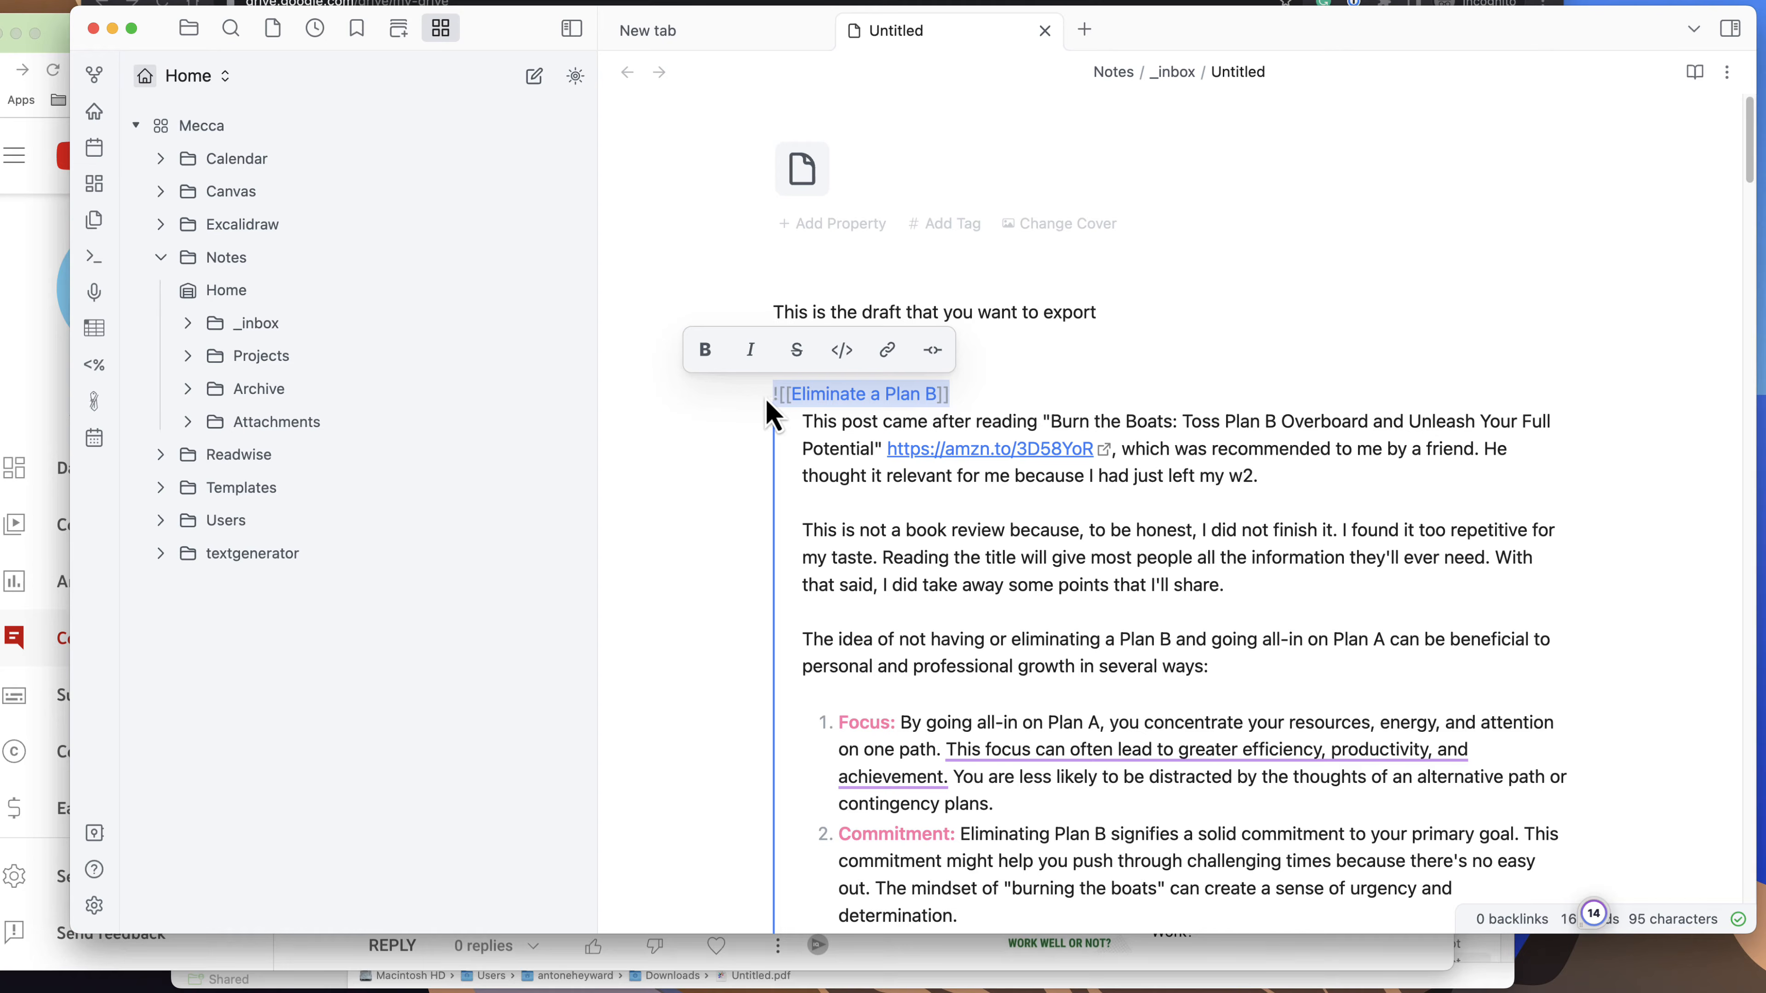
{"action": "left_click", "coordinate": [977, 402]}
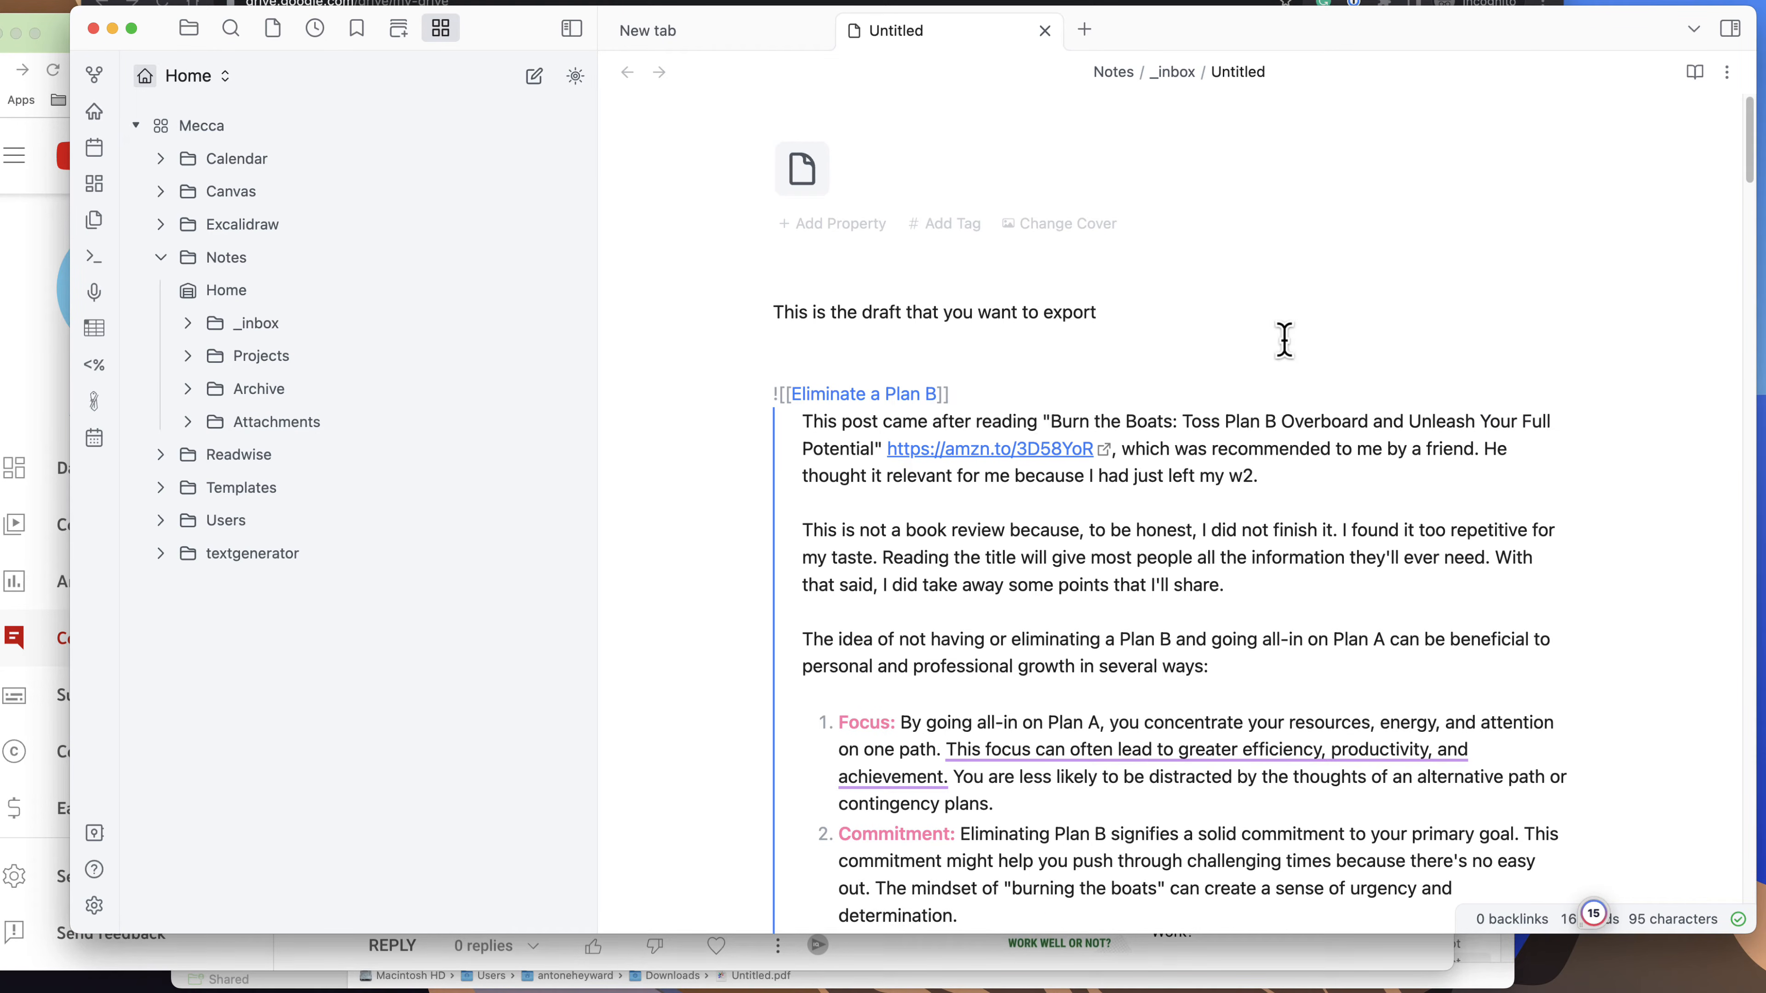
Export the draft to PDF with the default settings as Untitled.pdf in Downloads, replacing the existing file.
{"action": "left_click", "coordinate": [1728, 78]}
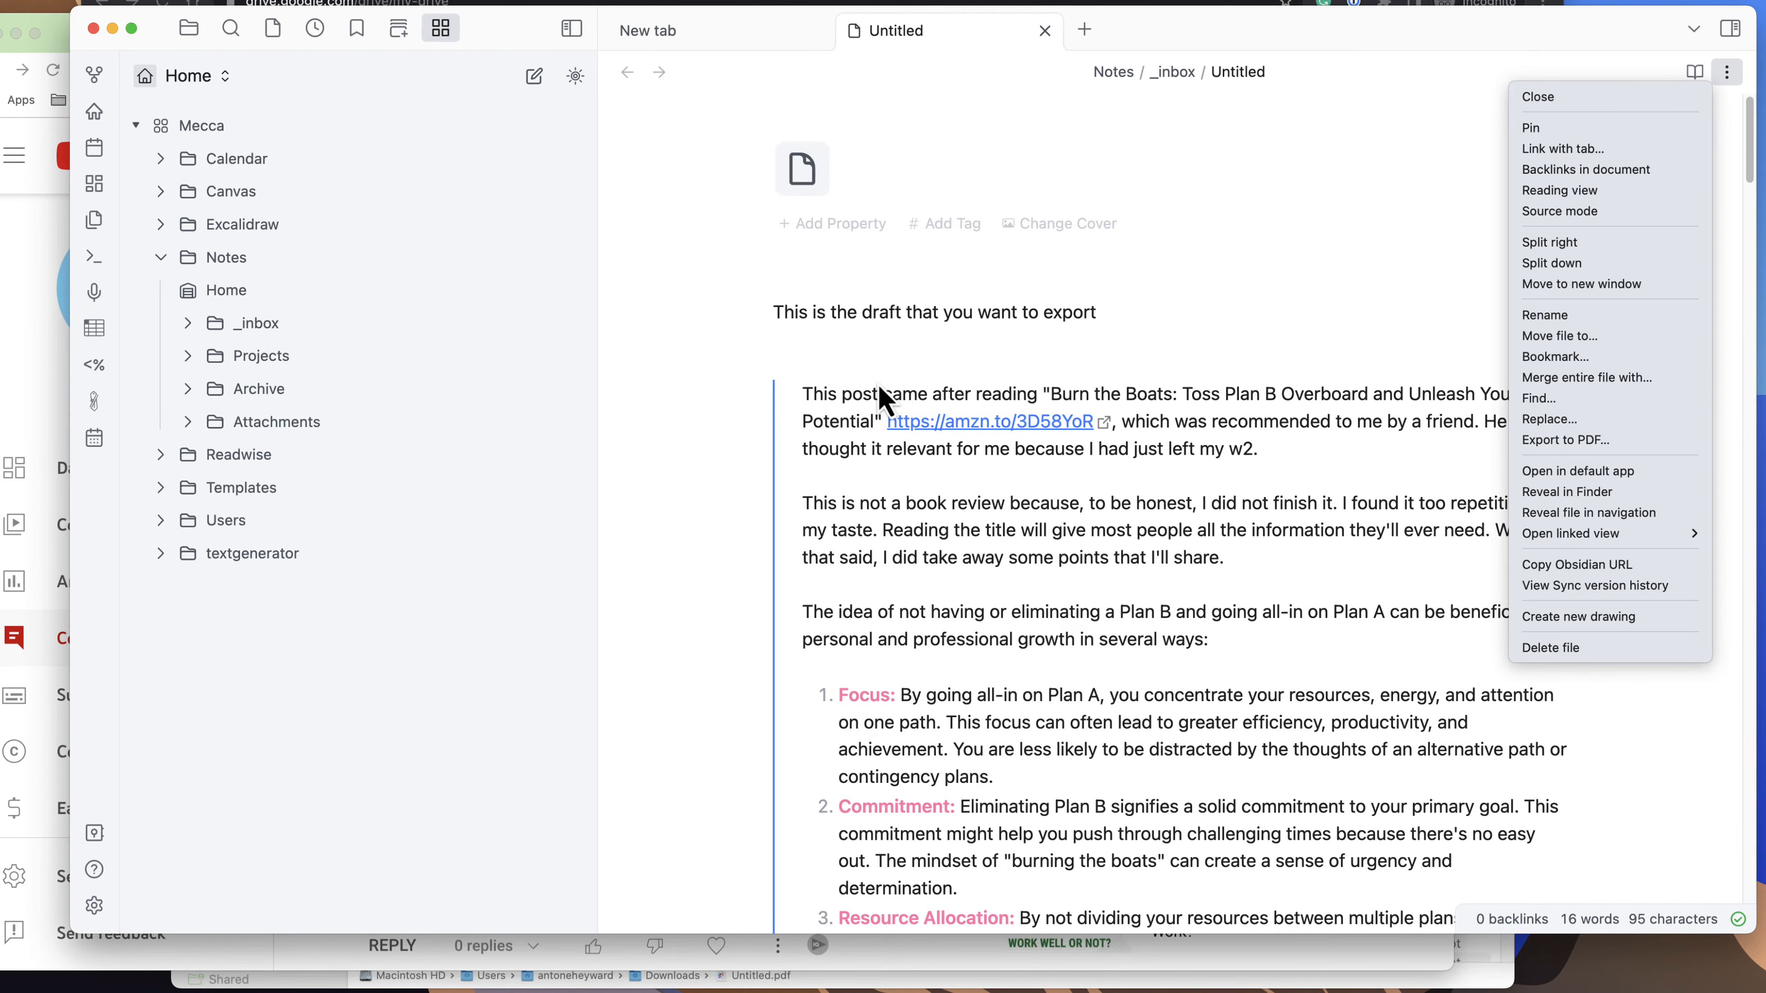
{"action": "left_click", "coordinate": [1598, 451]}
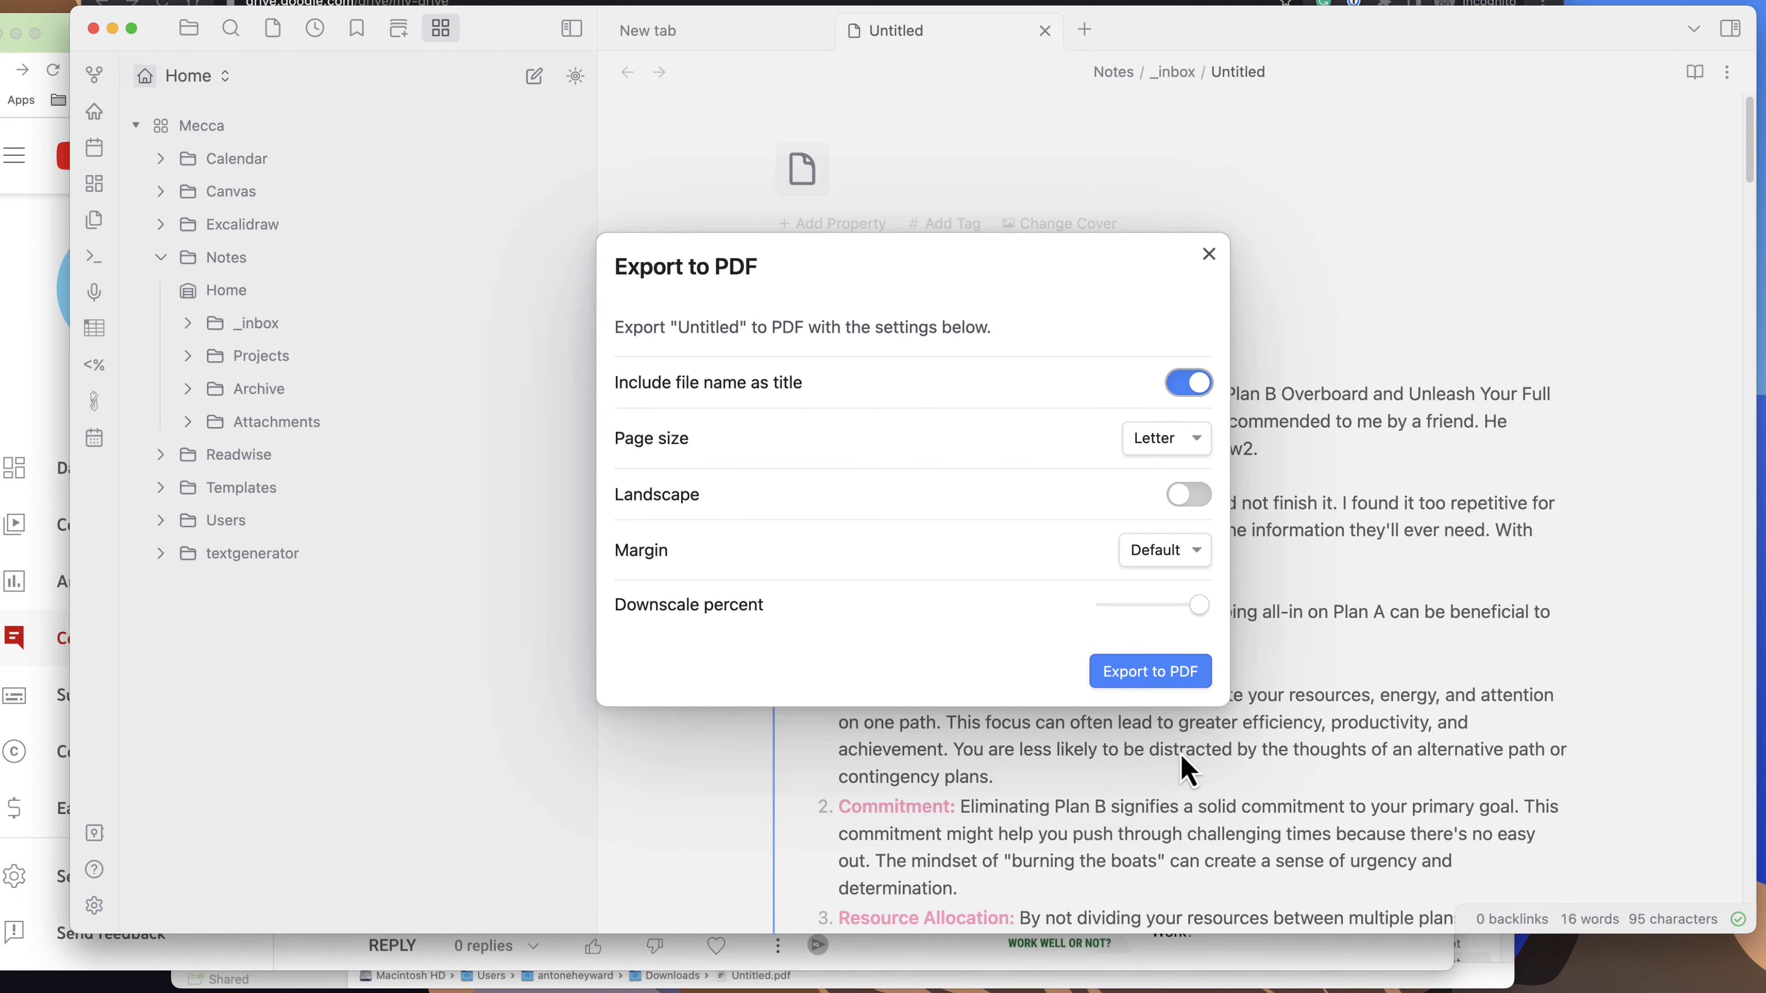
{"action": "left_click", "coordinate": [1150, 672]}
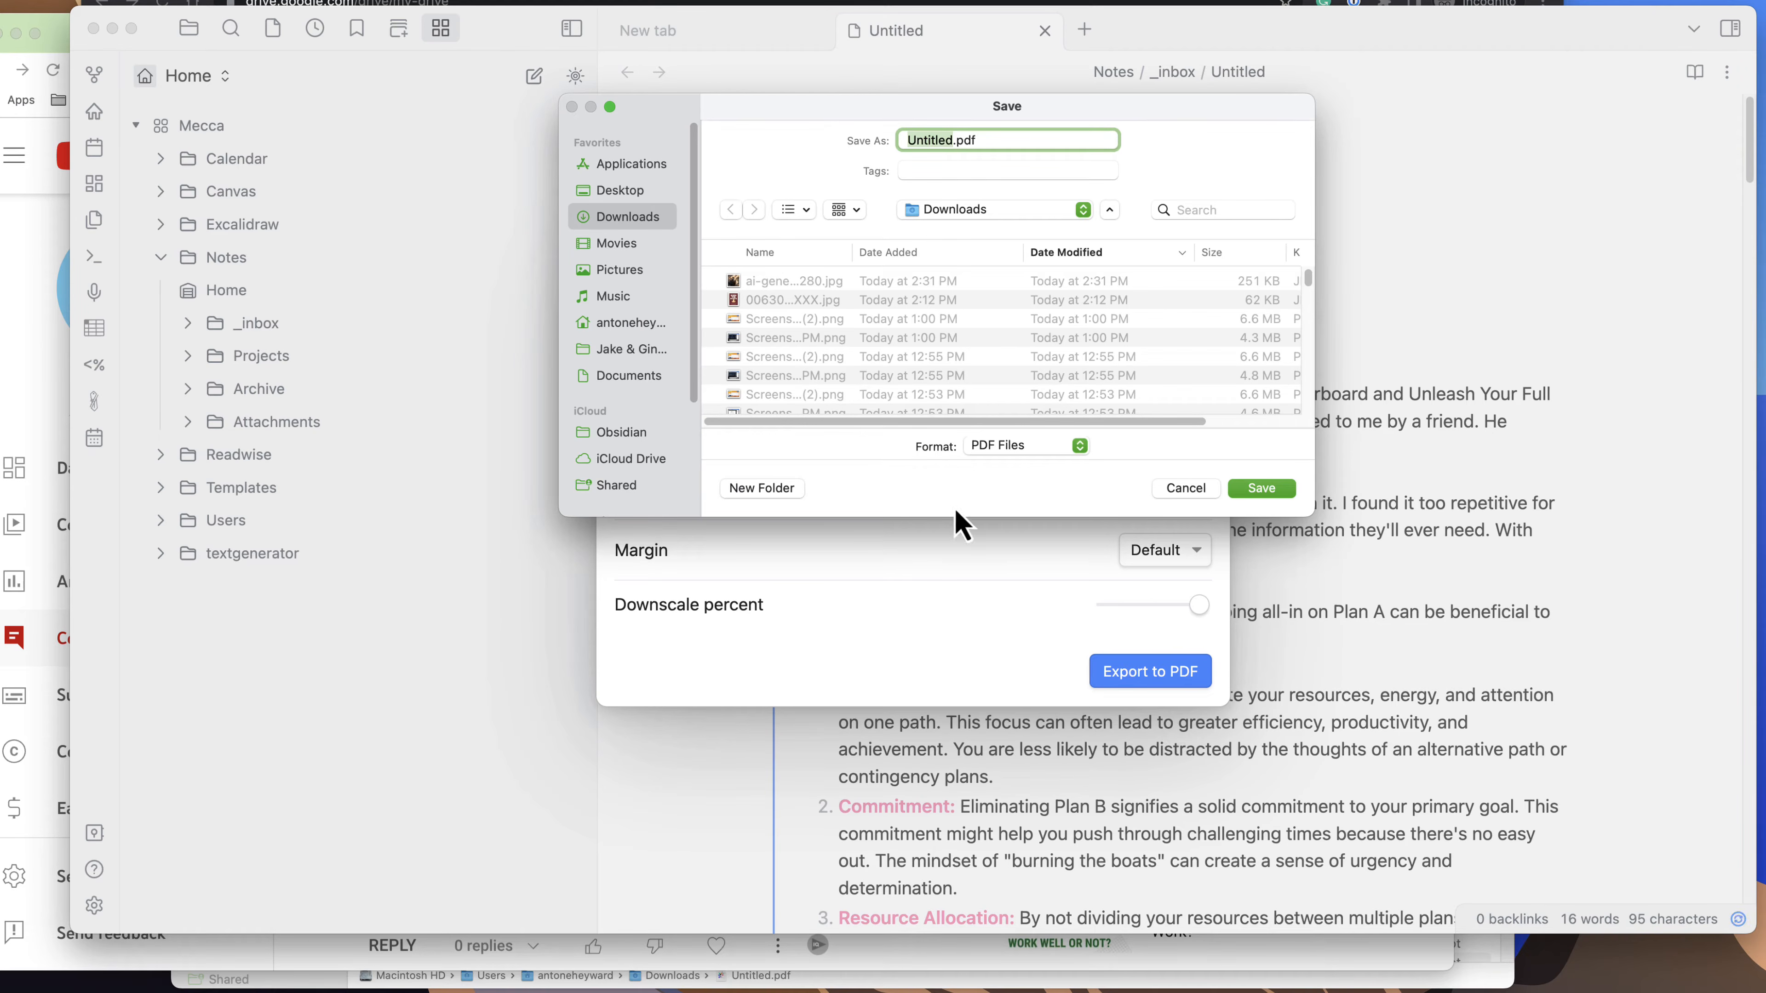
{"action": "left_click", "coordinate": [1261, 488]}
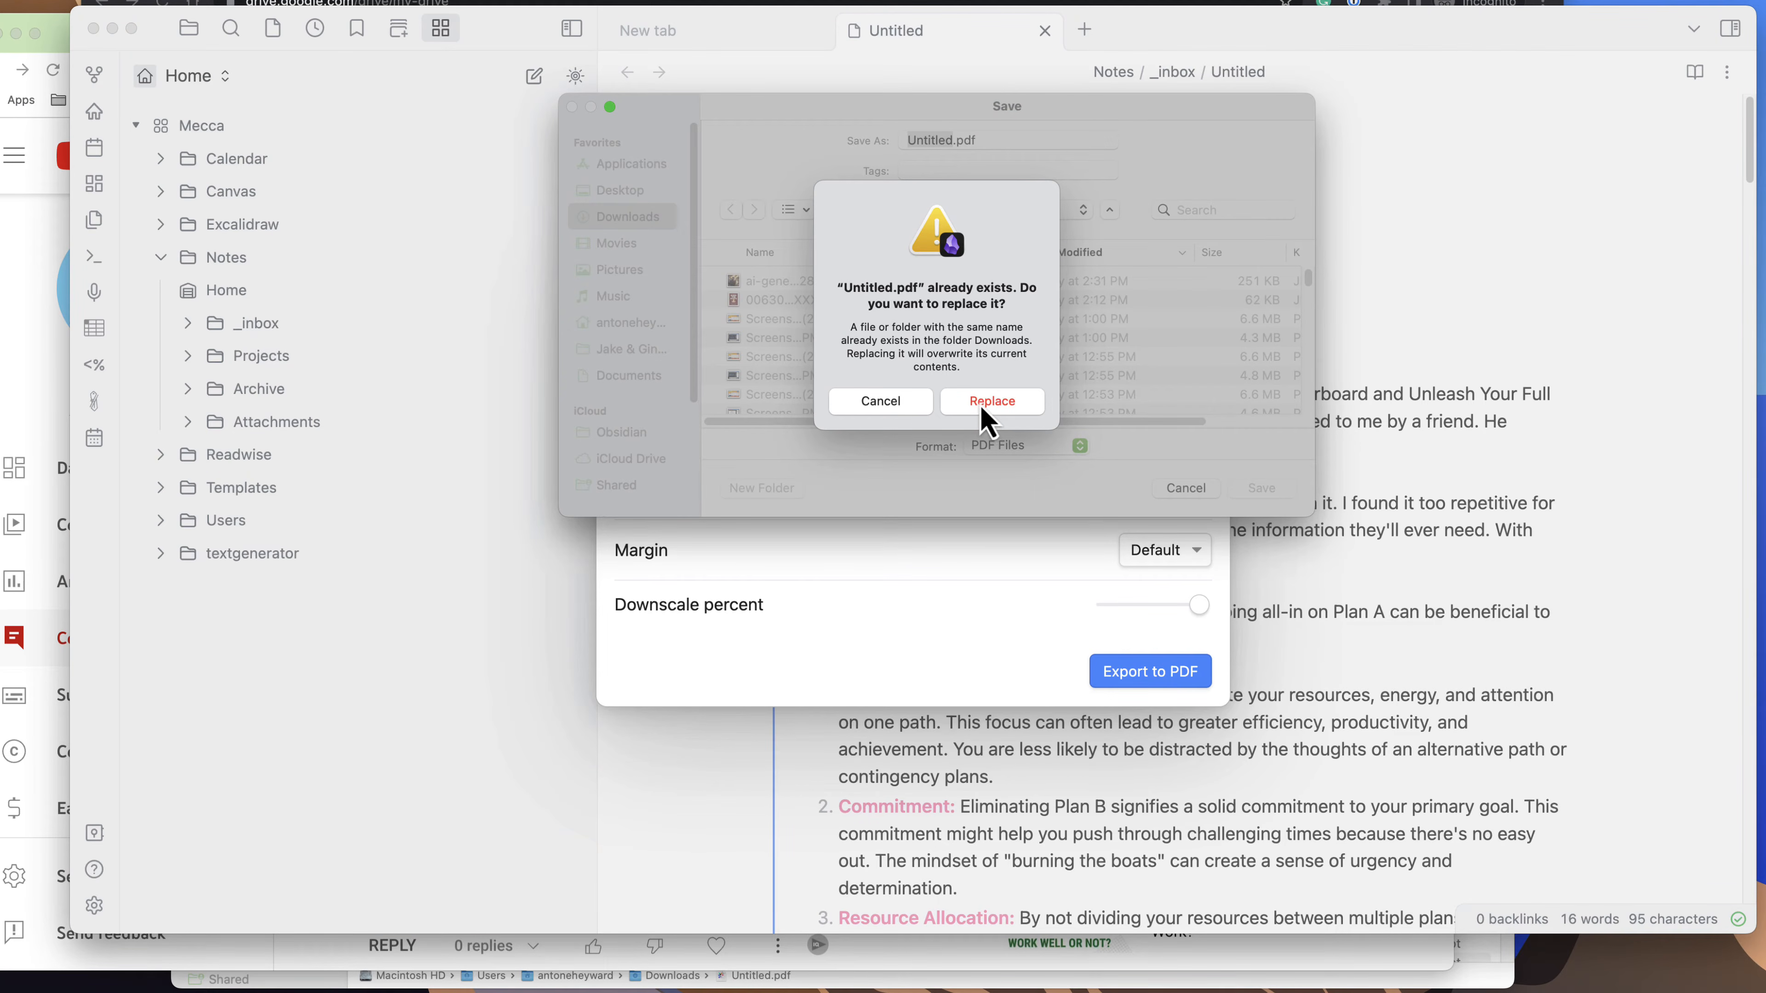
{"action": "left_click", "coordinate": [992, 401]}
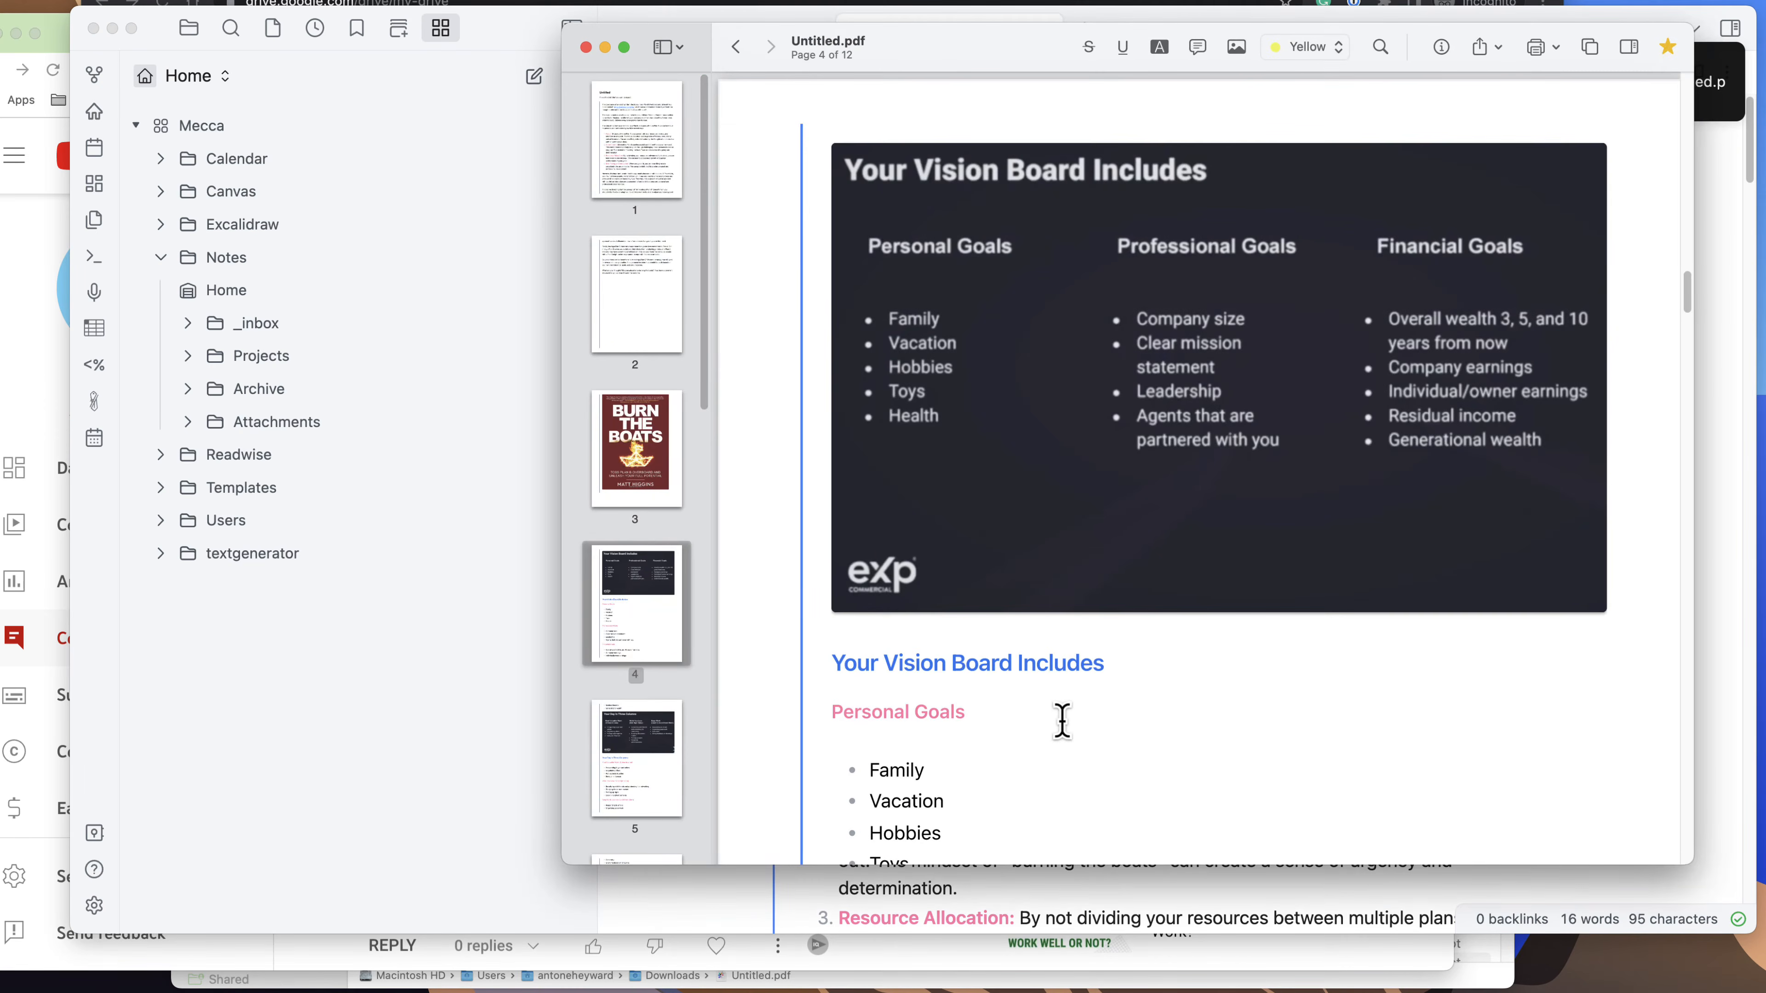
Look through the exported Untitled.pdf from the vision board page back to its first page.
{"action": "scroll", "coordinate": [1179, 564], "scroll_direction": "up", "scroll_amount": 3}
{"action": "scroll", "coordinate": [1180, 567], "scroll_direction": "up", "scroll_amount": 20}
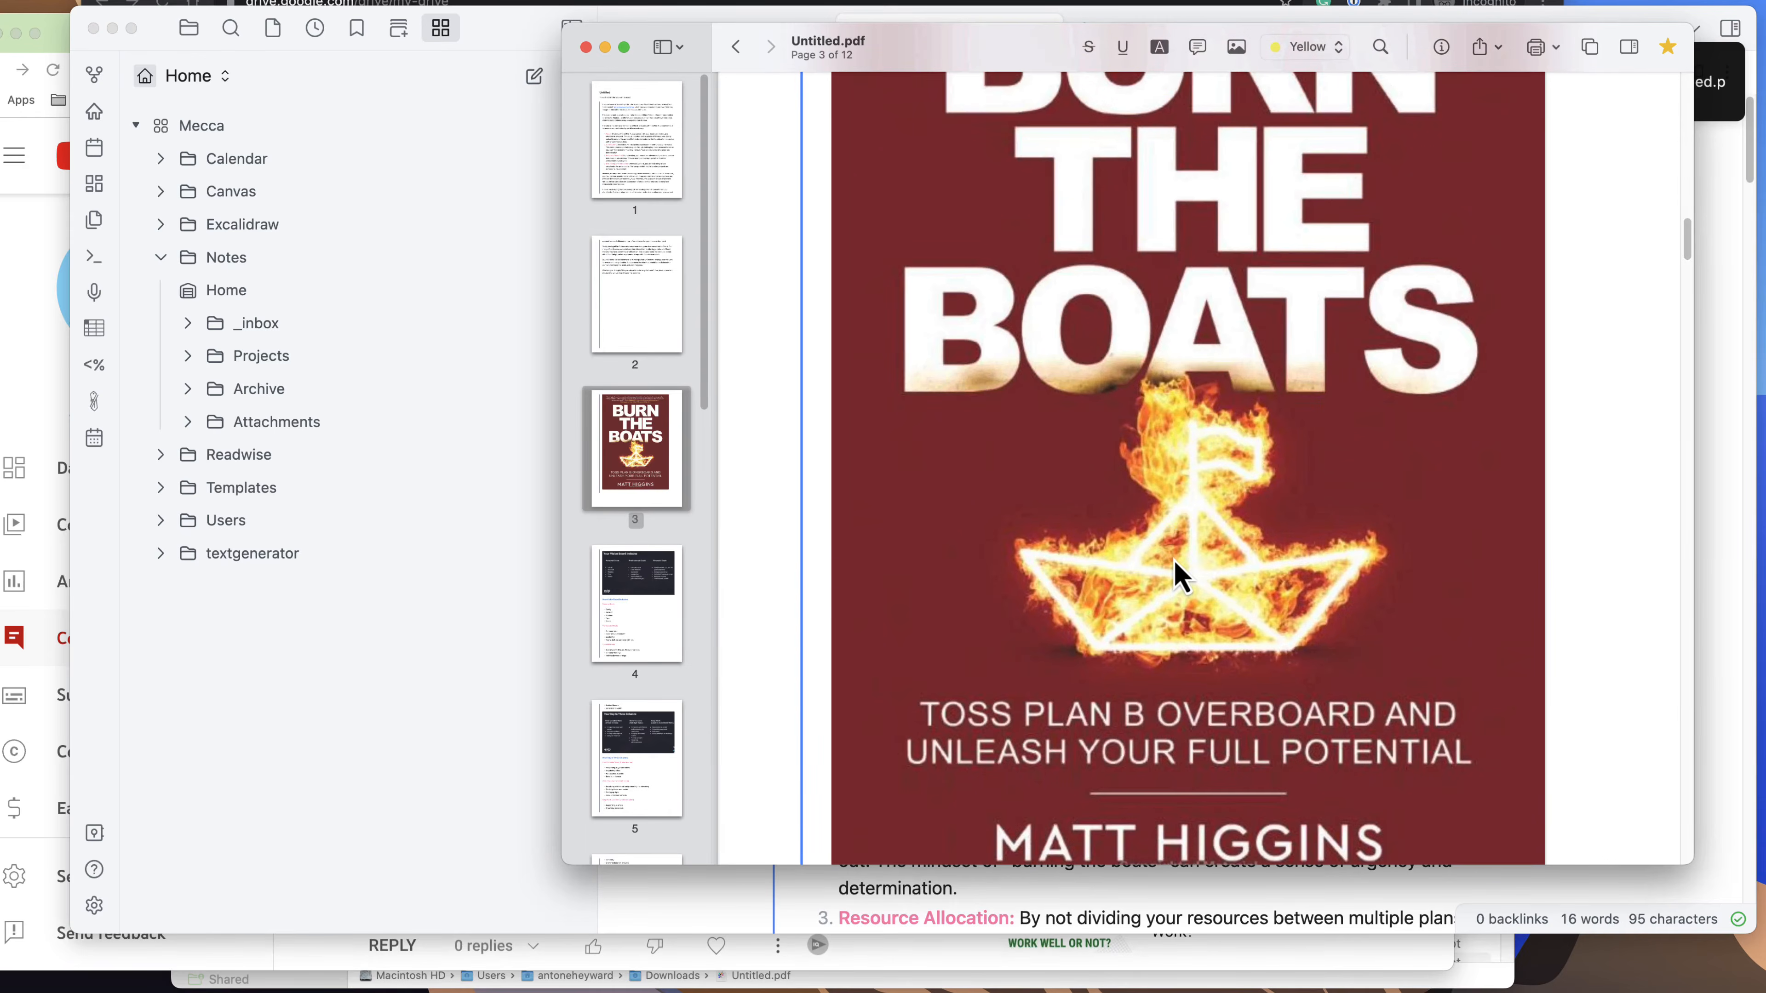
{"action": "left_click_drag", "start_coordinate": [1688, 209], "coordinate": [1686, 128]}
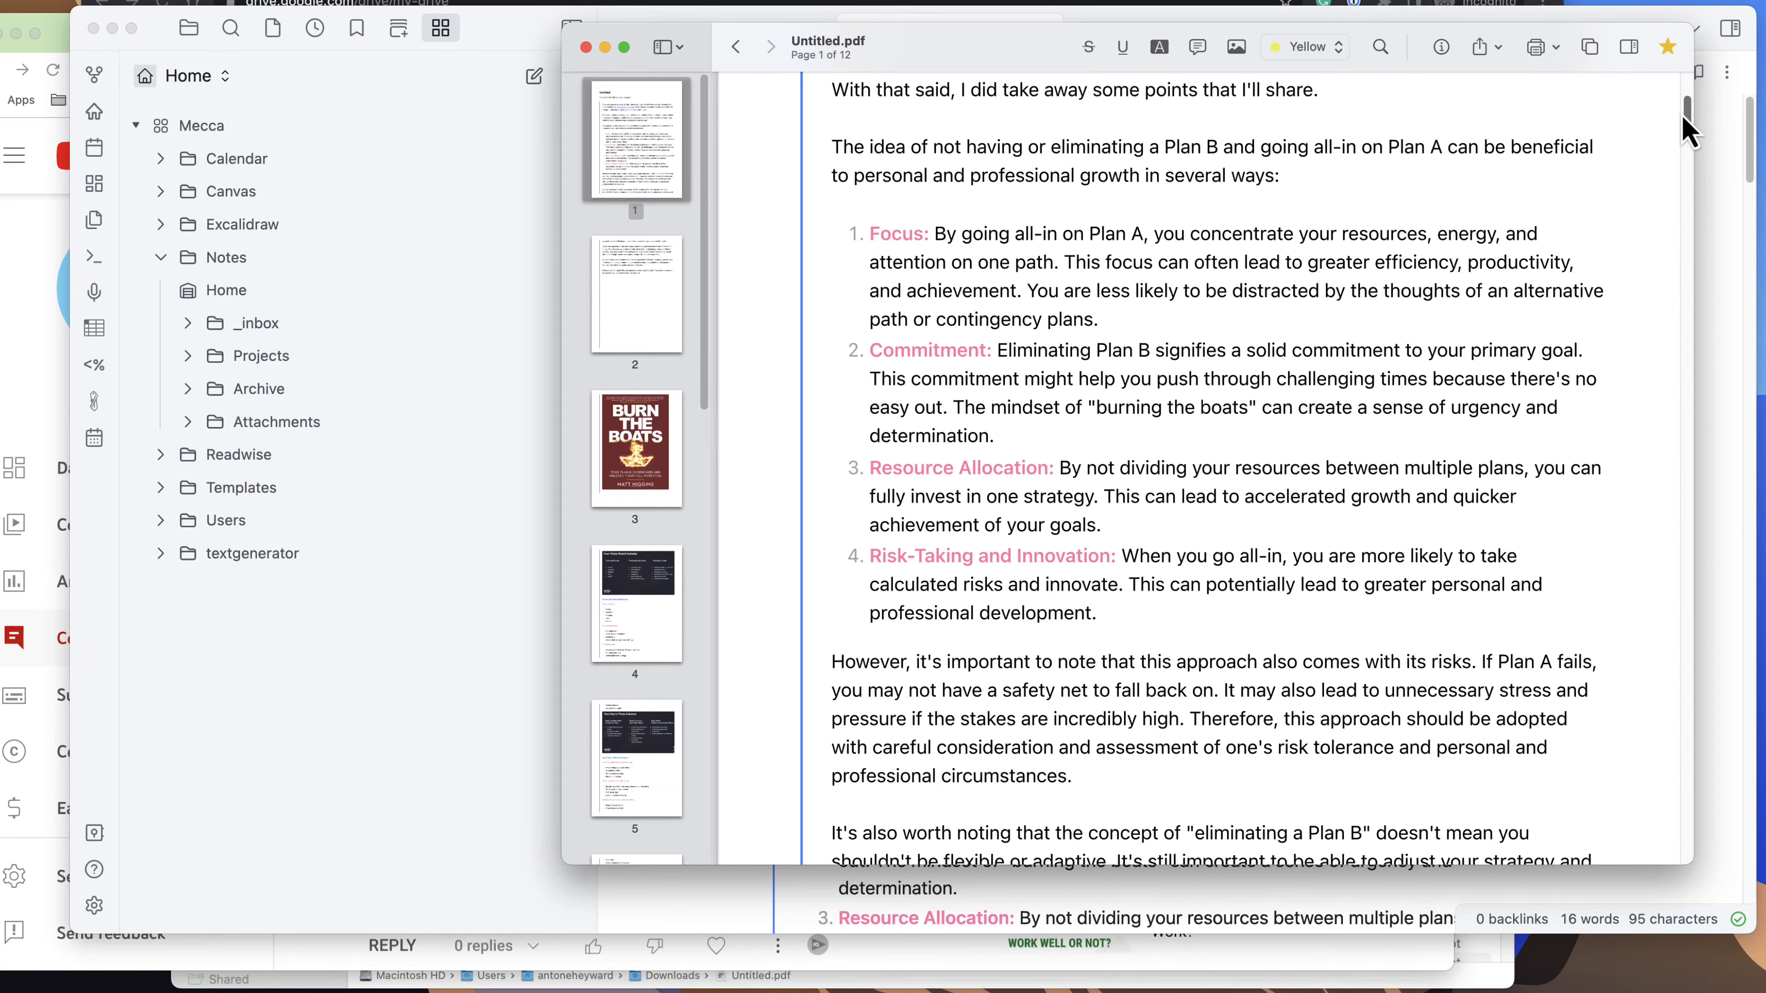
Look through the remaining pages of the exported Untitled.pdf up to the Marketing KPI's page and close it.
{"action": "left_click_drag", "start_coordinate": [1682, 115], "coordinate": [1659, 455]}
{"action": "left_click_drag", "start_coordinate": [1259, 458], "coordinate": [1151, 430]}
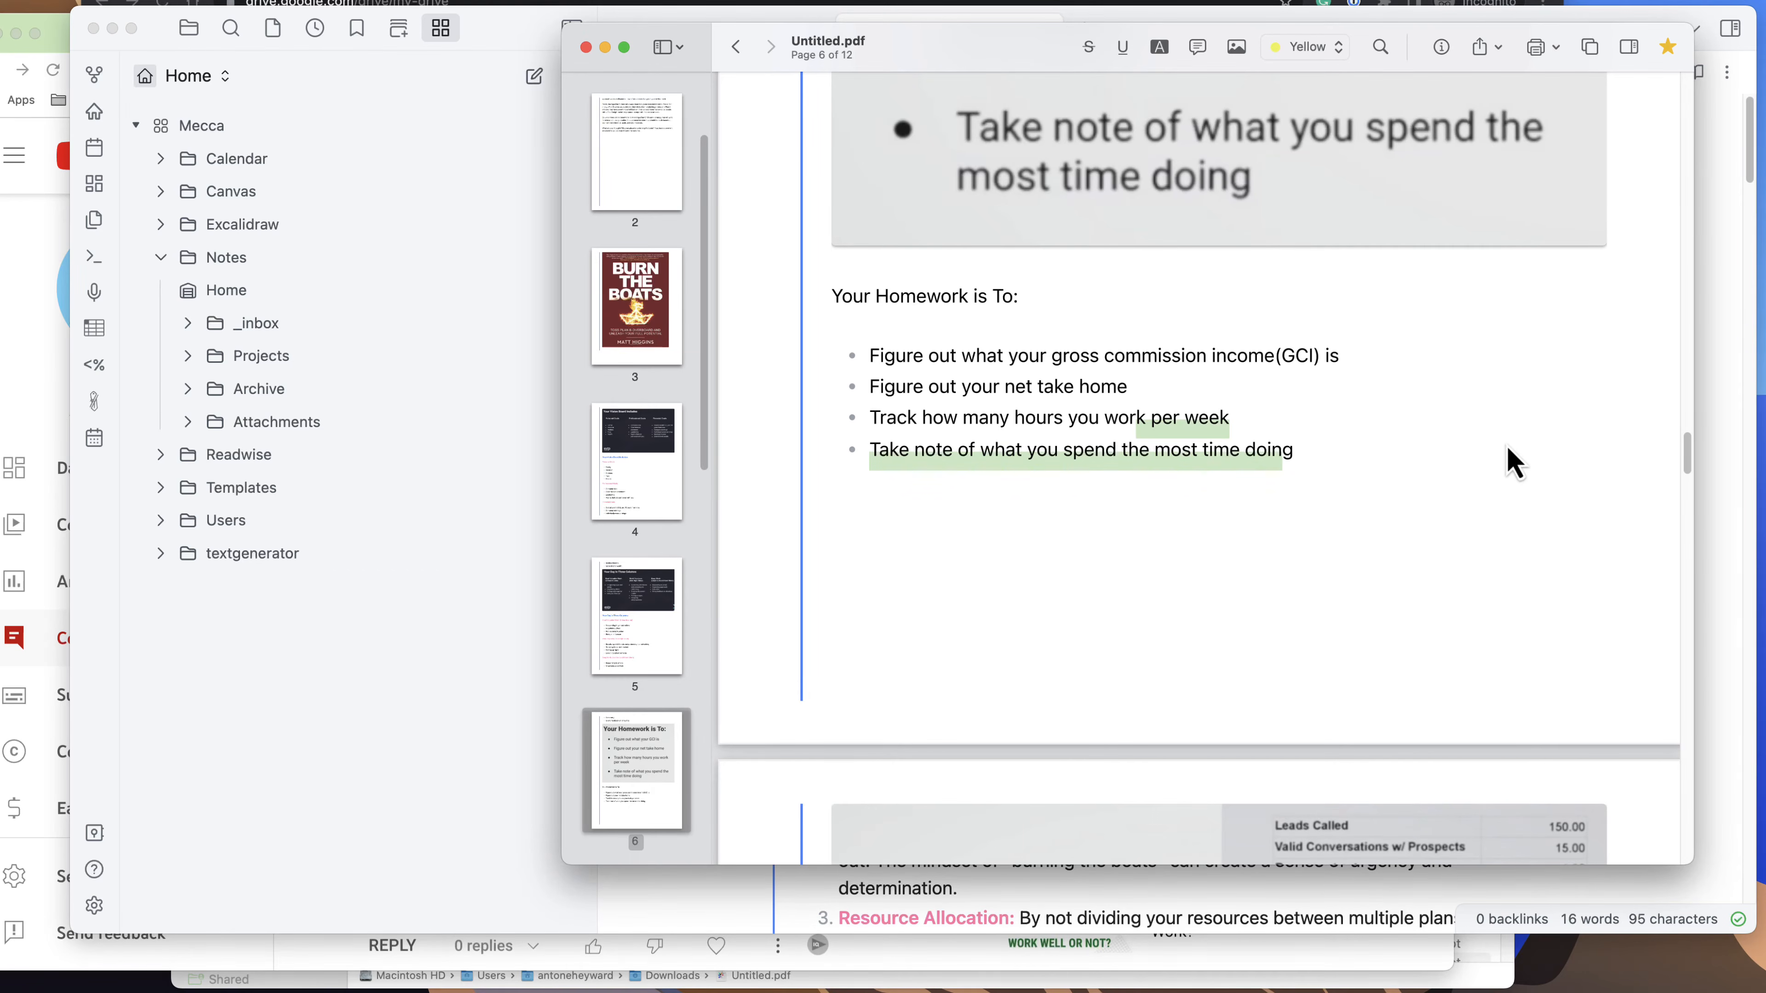
{"action": "left_click", "coordinate": [1517, 473]}
{"action": "scroll", "coordinate": [1533, 487], "scroll_direction": "down", "scroll_amount": 8}
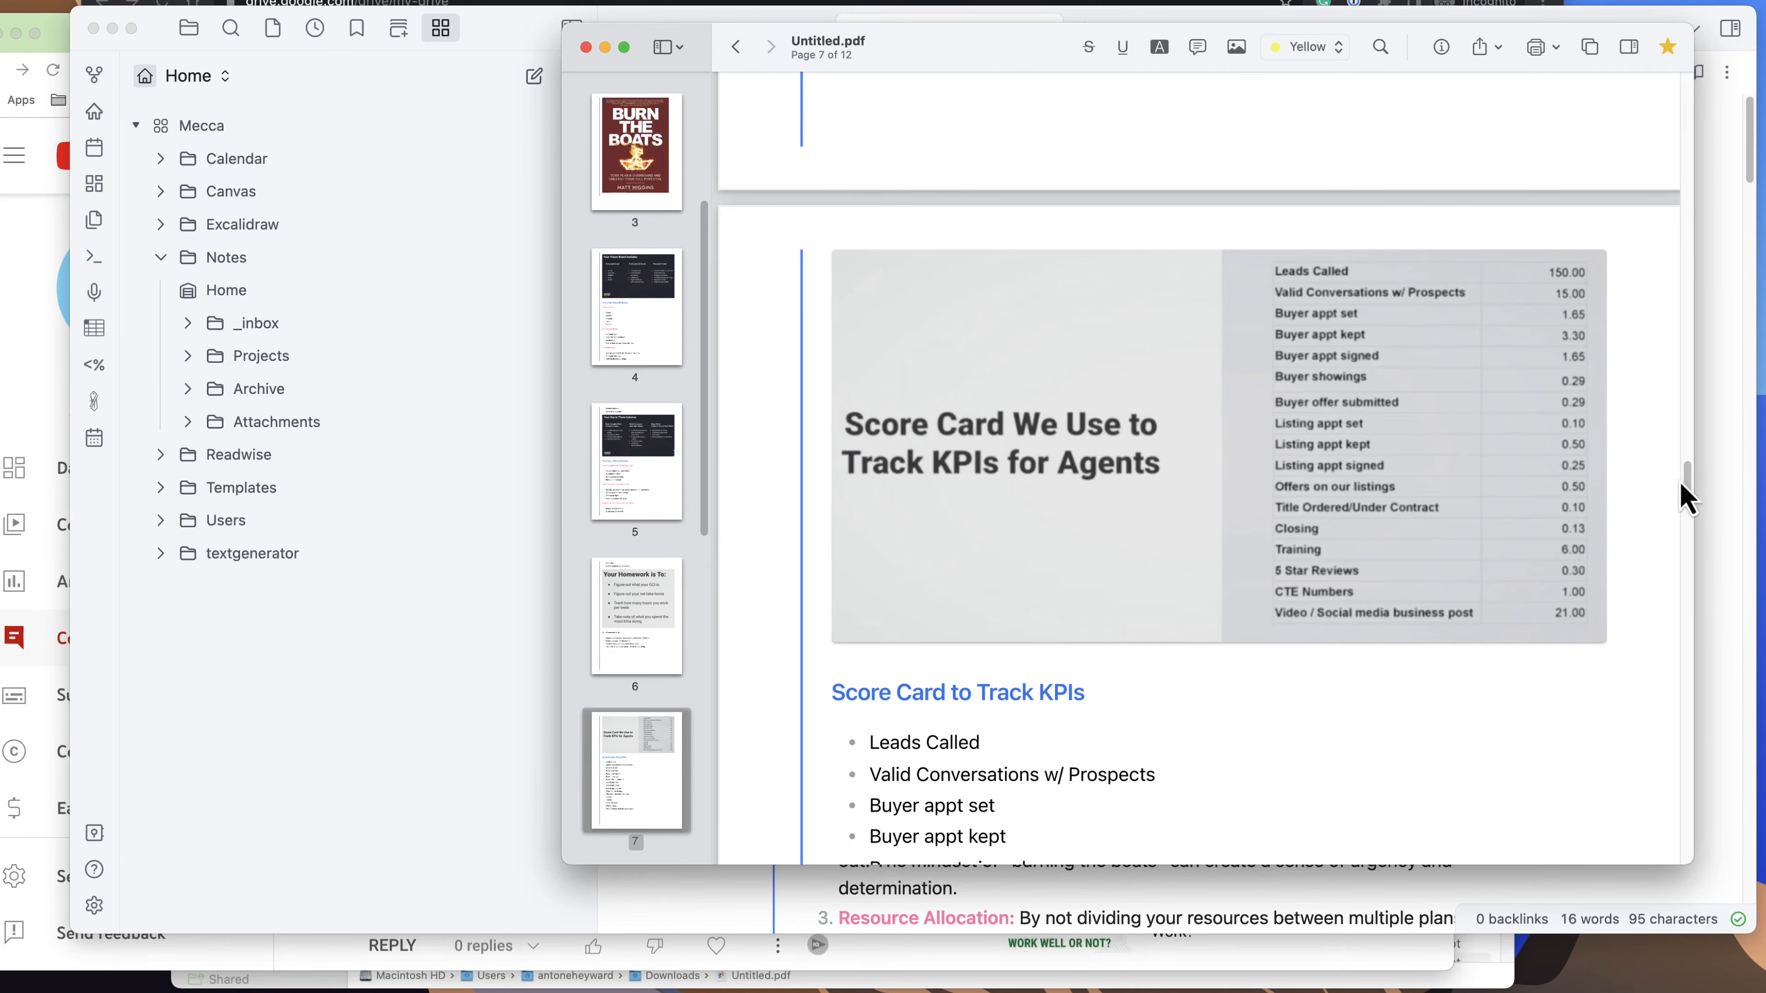
{"action": "left_click_drag", "start_coordinate": [1689, 480], "coordinate": [1688, 703]}
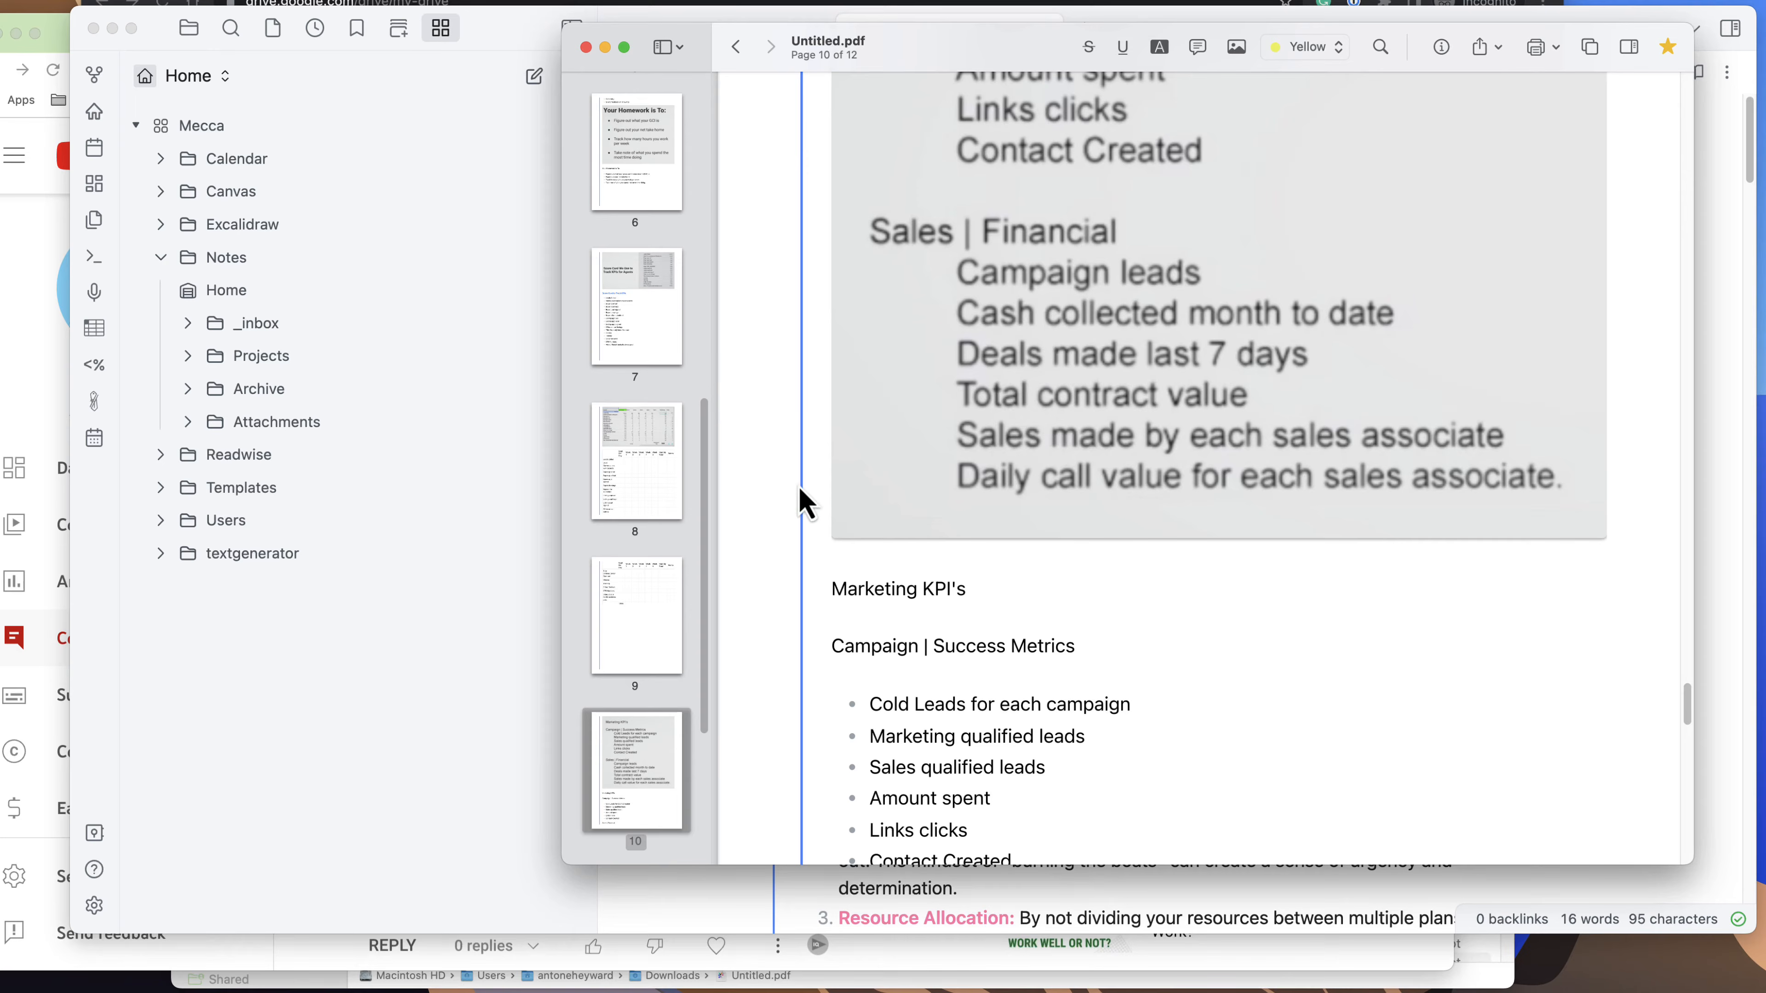
{"action": "left_click", "coordinate": [586, 50]}
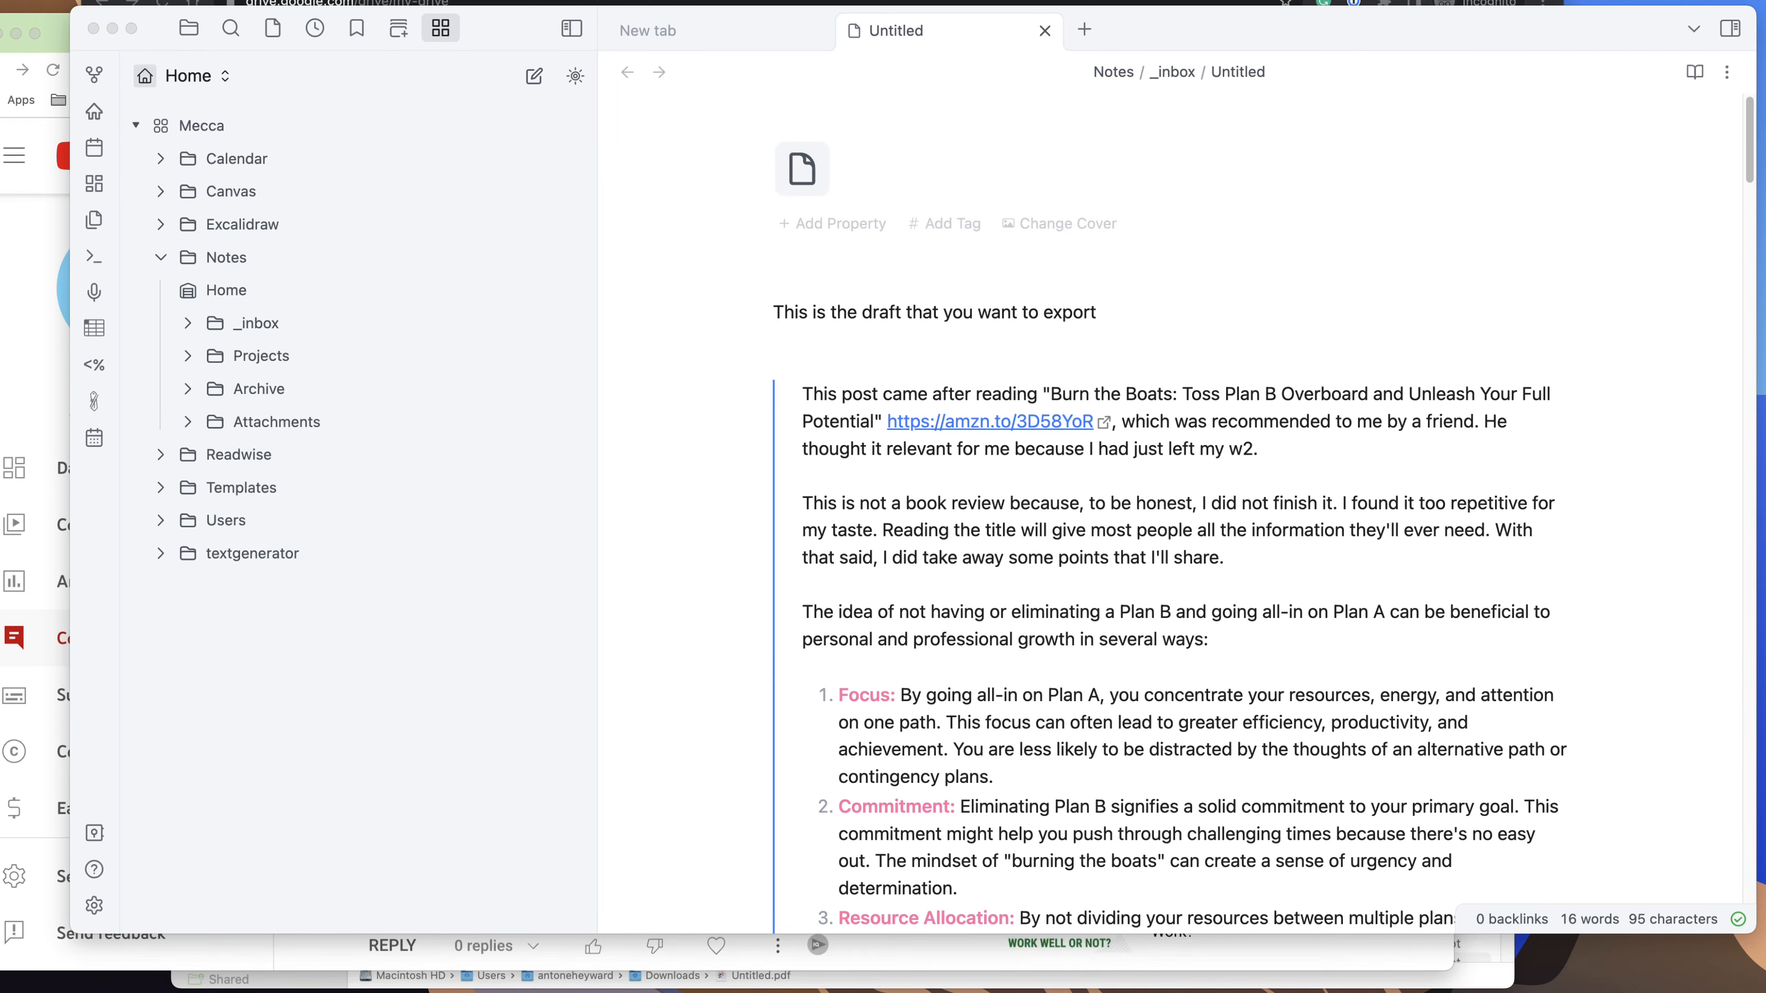
Switch to Chrome and bring its My Drive - Google Drive window to the front.
{"action": "left_click", "coordinate": [8, 240]}
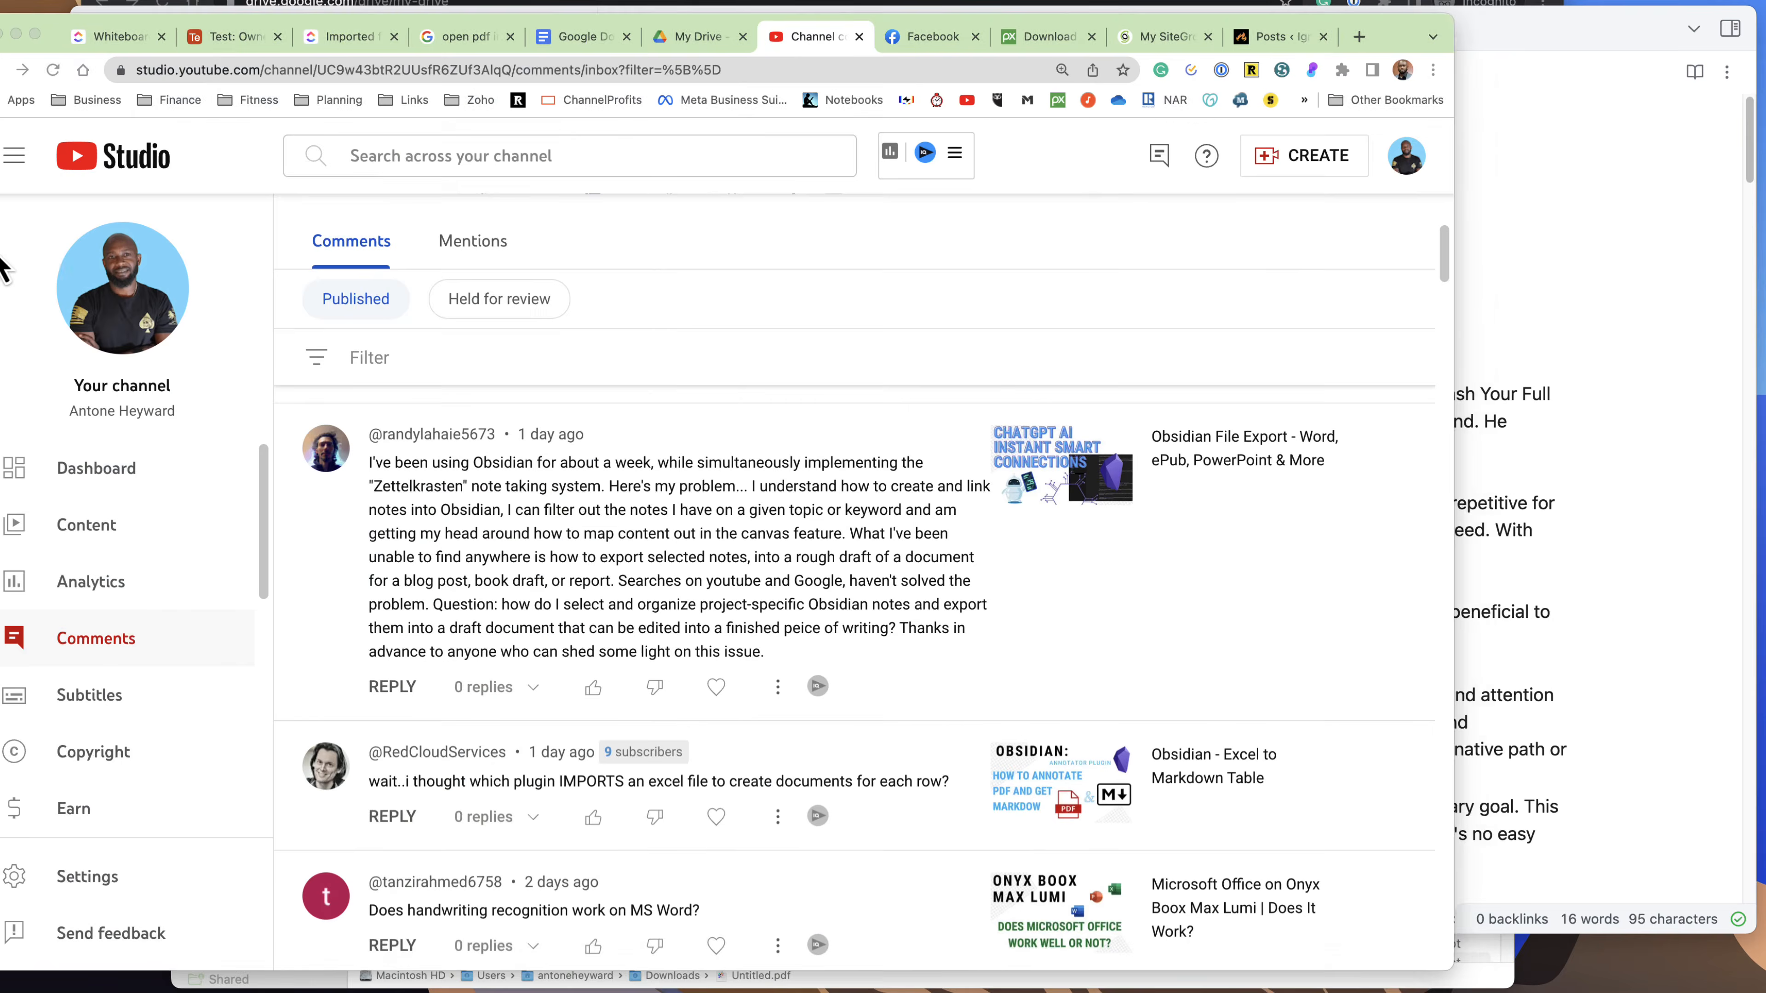
{"action": "left_click", "coordinate": [462, 0]}
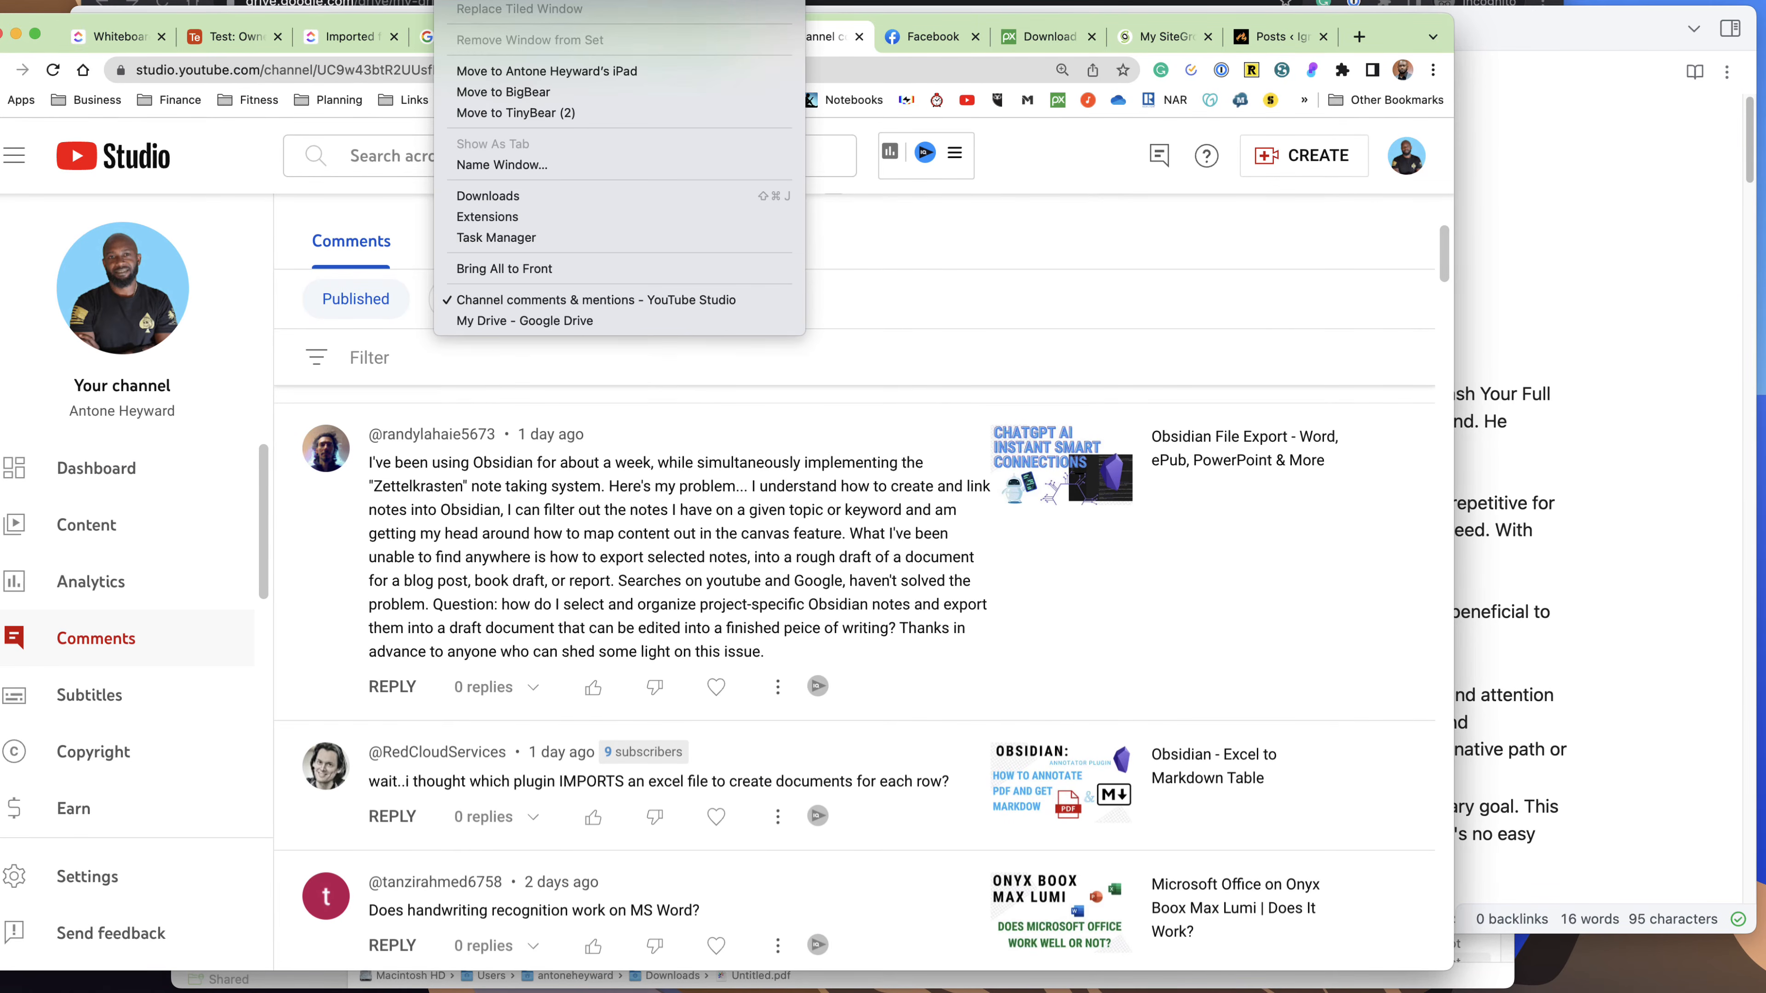
{"action": "left_click", "coordinate": [560, 321]}
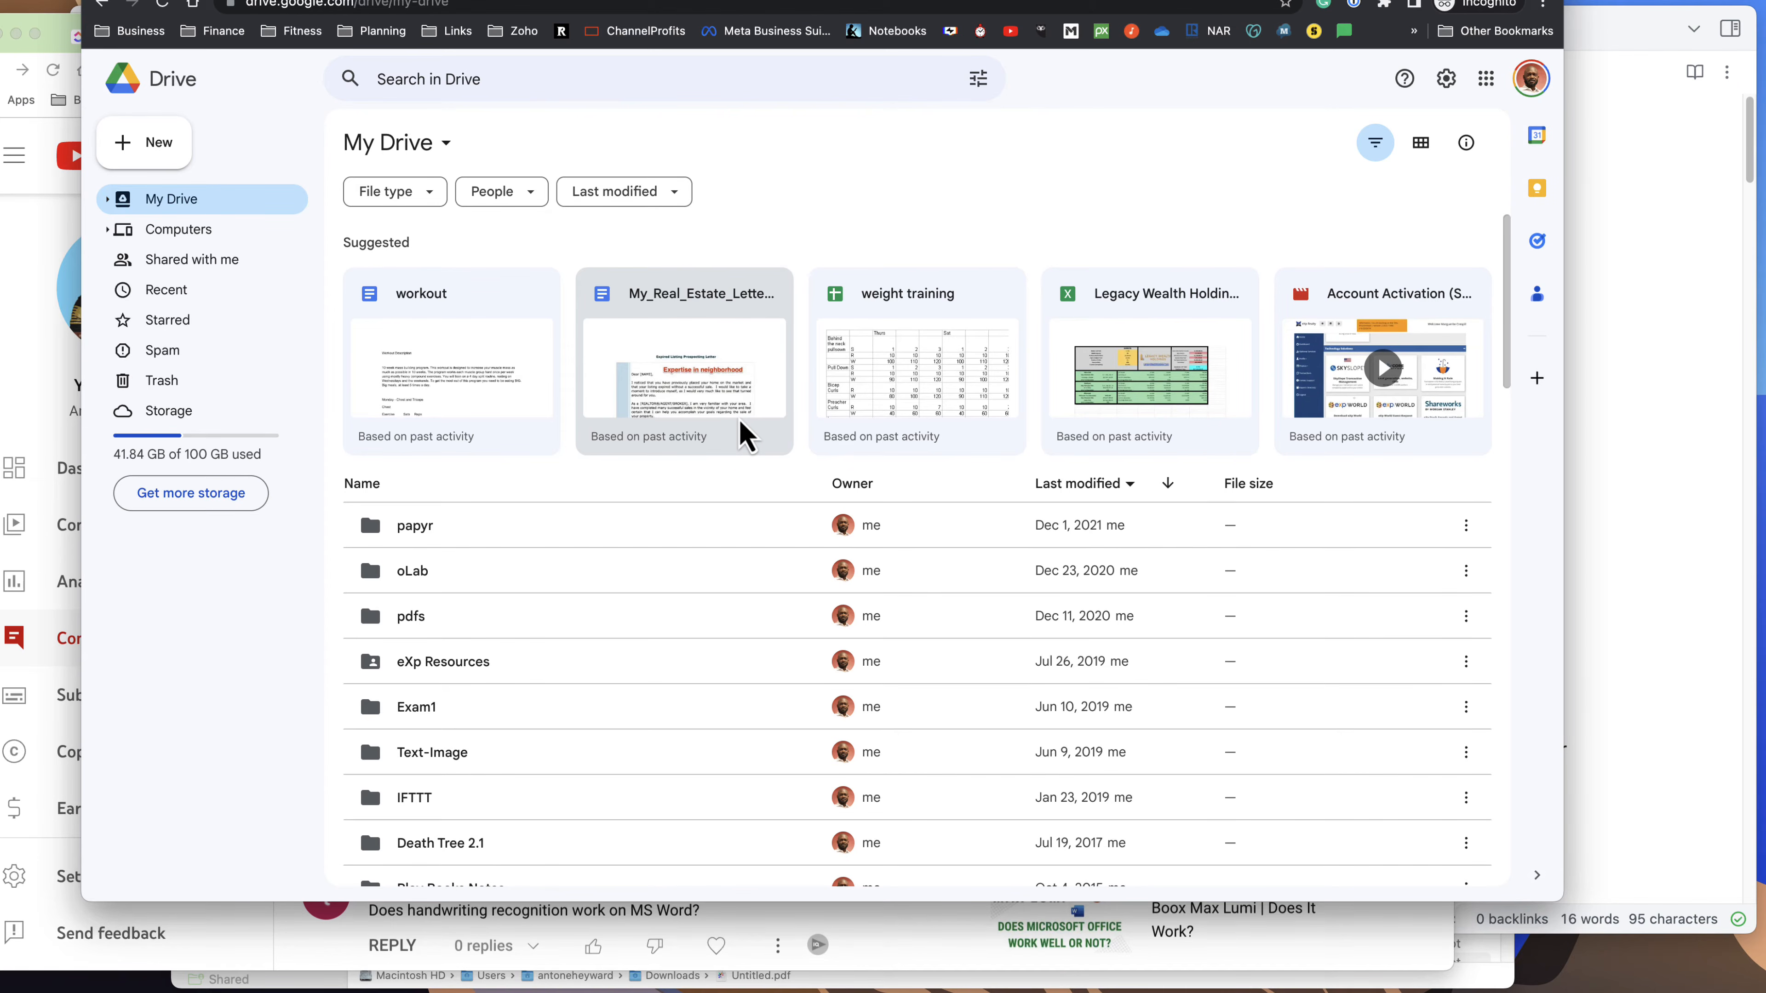
Switch to Finder and open Untitled.pdf from the Downloads folder in Microsoft Word.
{"action": "left_click", "coordinate": [497, 974]}
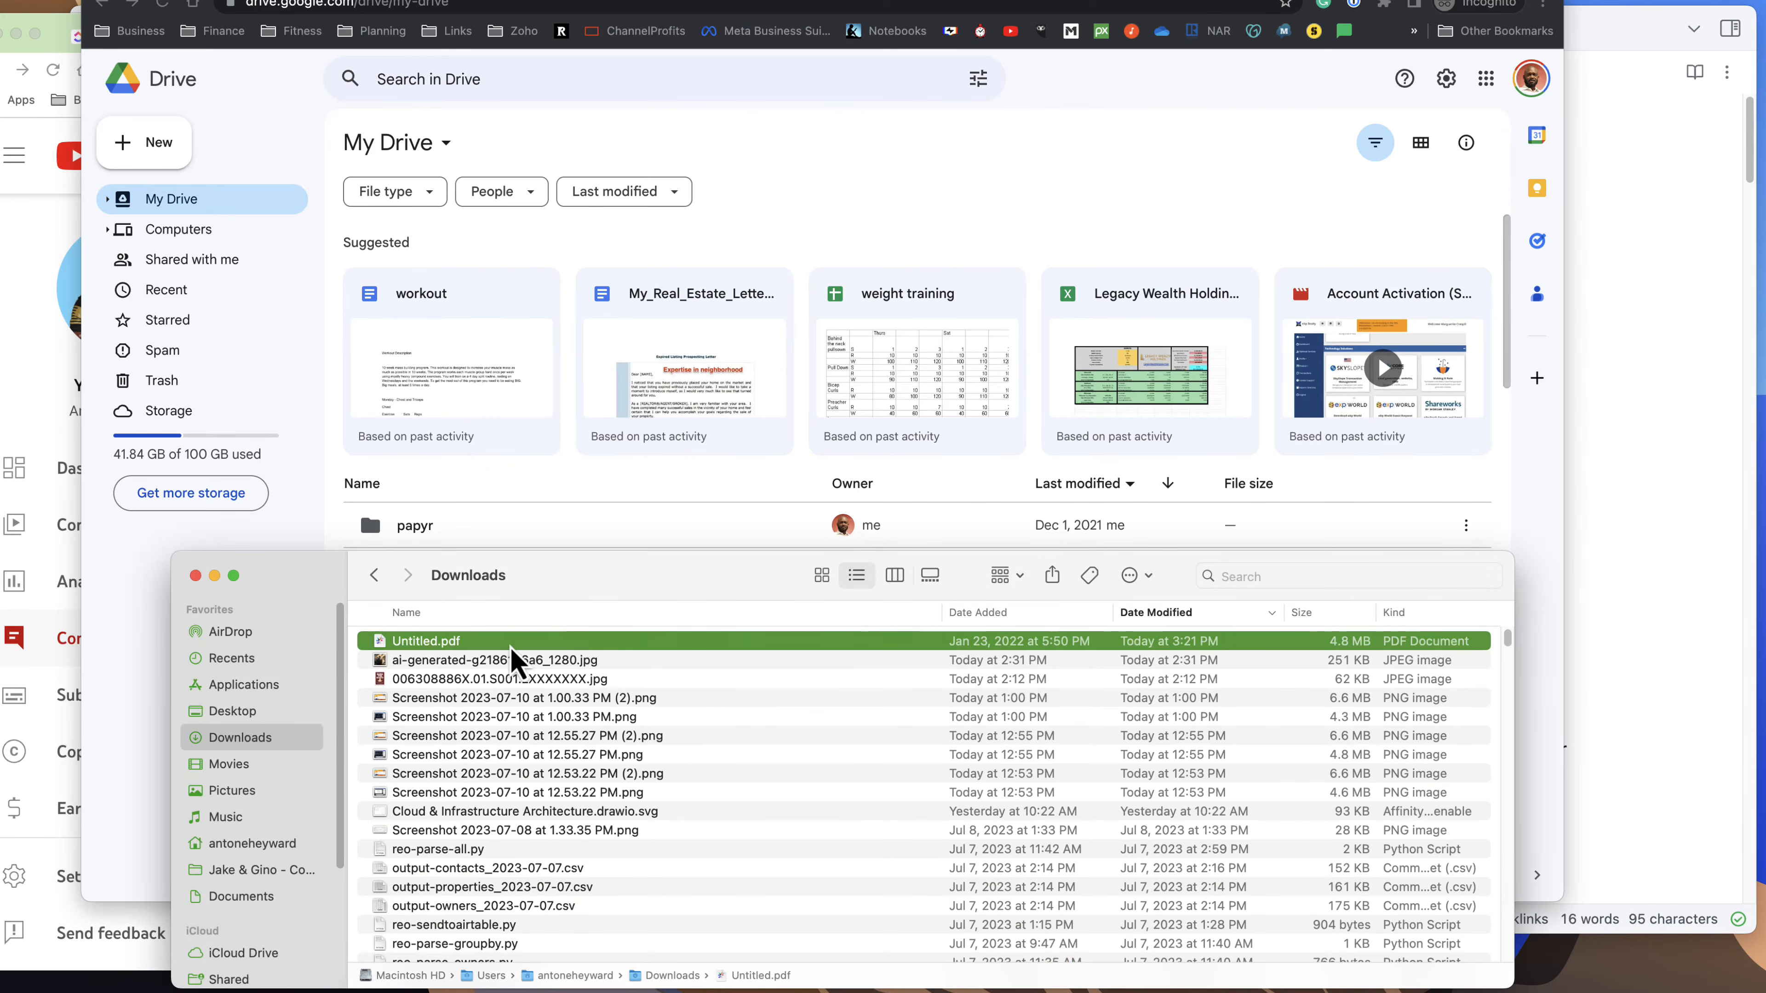
{"action": "right_click", "coordinate": [444, 653]}
{"action": "mouse_move", "coordinate": [599, 669]}
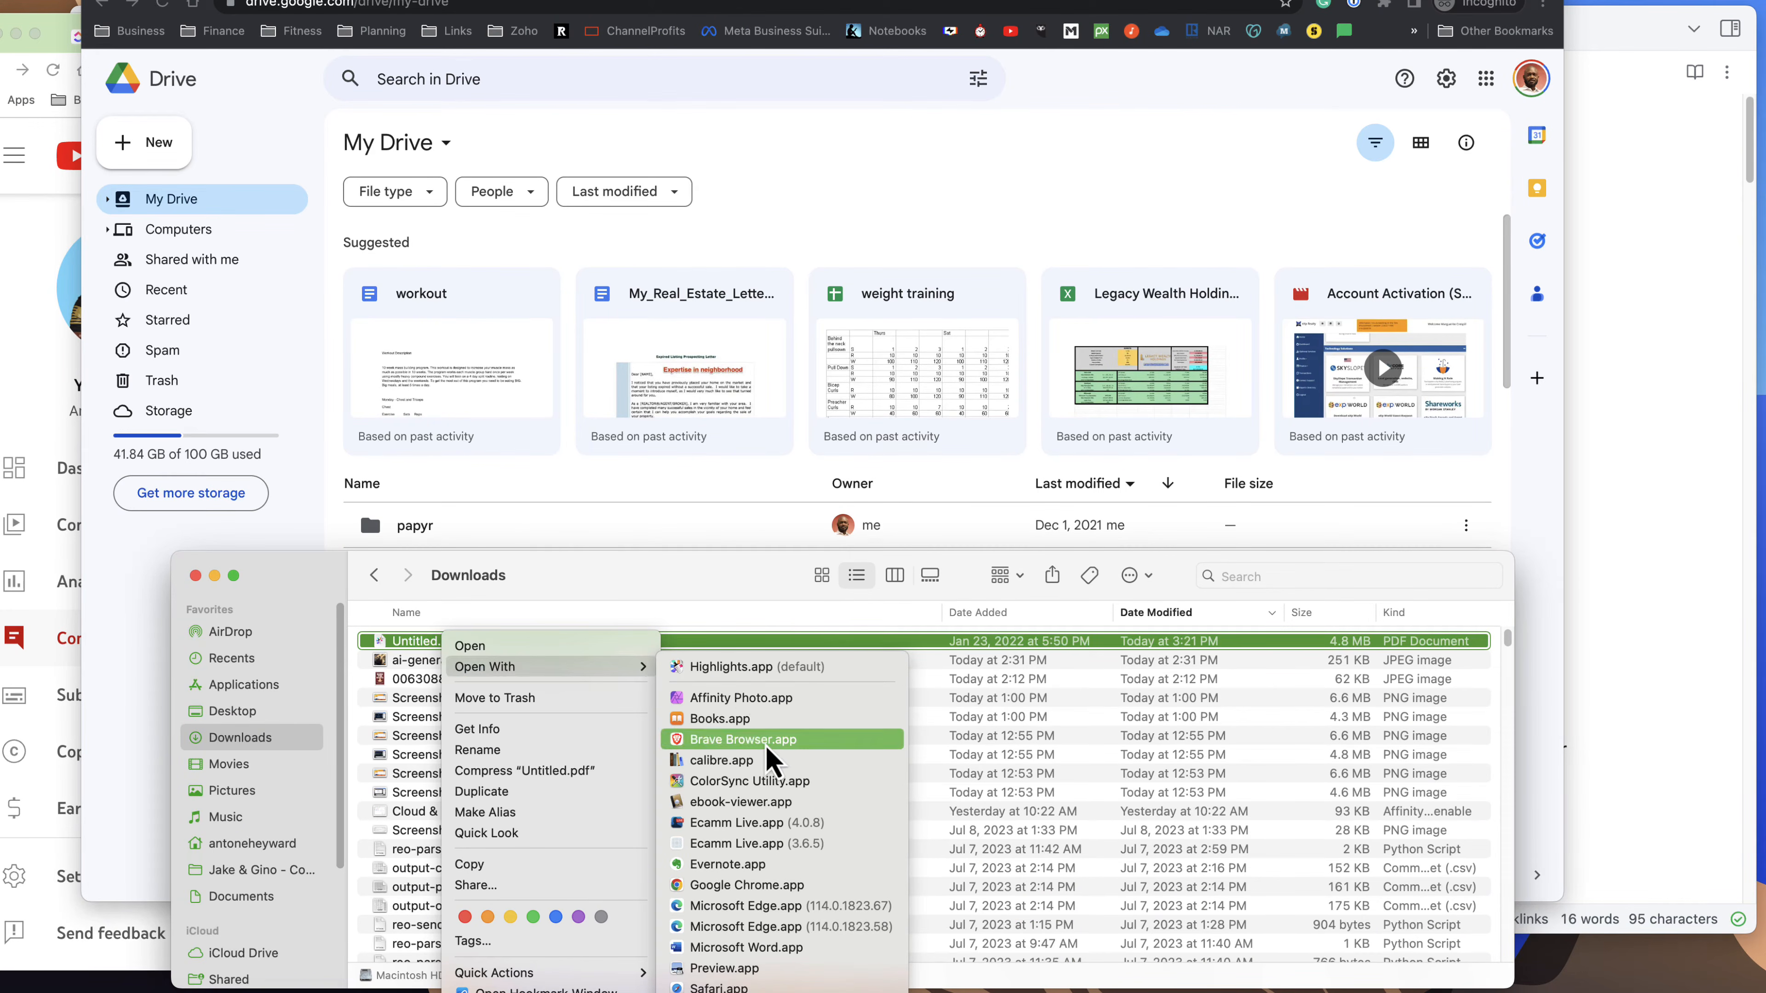
{"action": "left_click", "coordinate": [774, 949]}
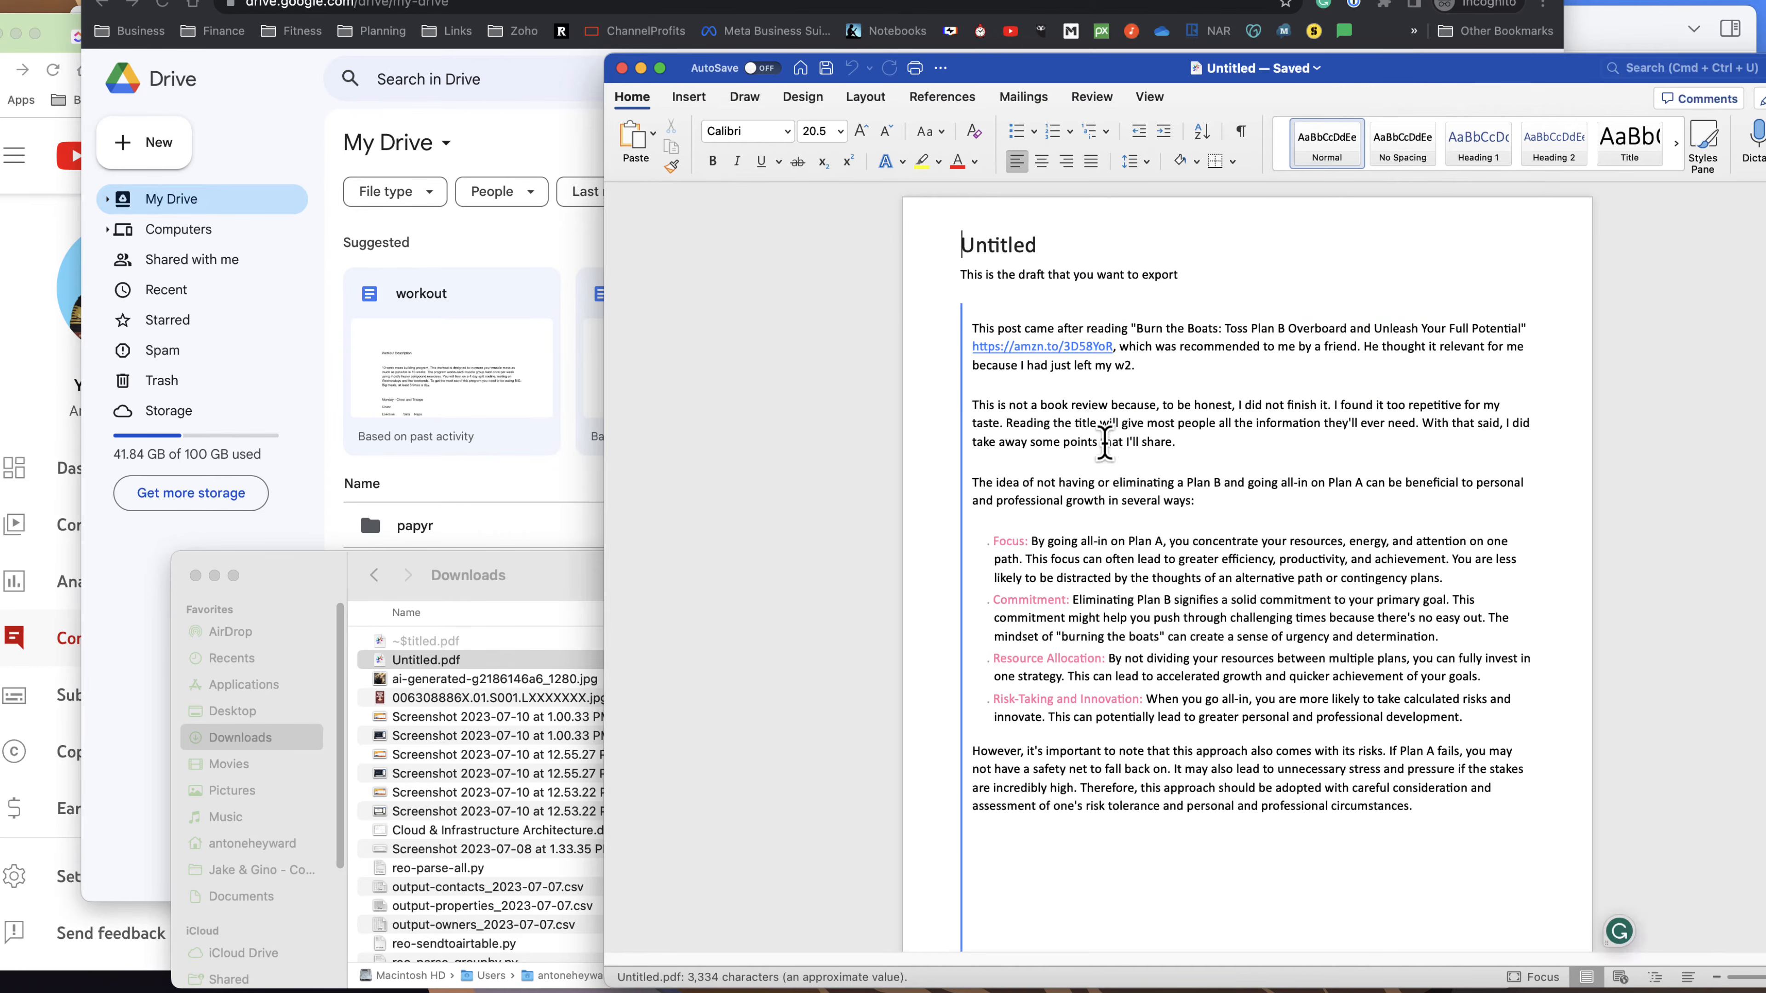
Look through the converted Word document up to the vision board goals, checking the text and layout, and return to its start.
{"action": "scroll", "coordinate": [1172, 582], "scroll_direction": "down", "scroll_amount": 5}
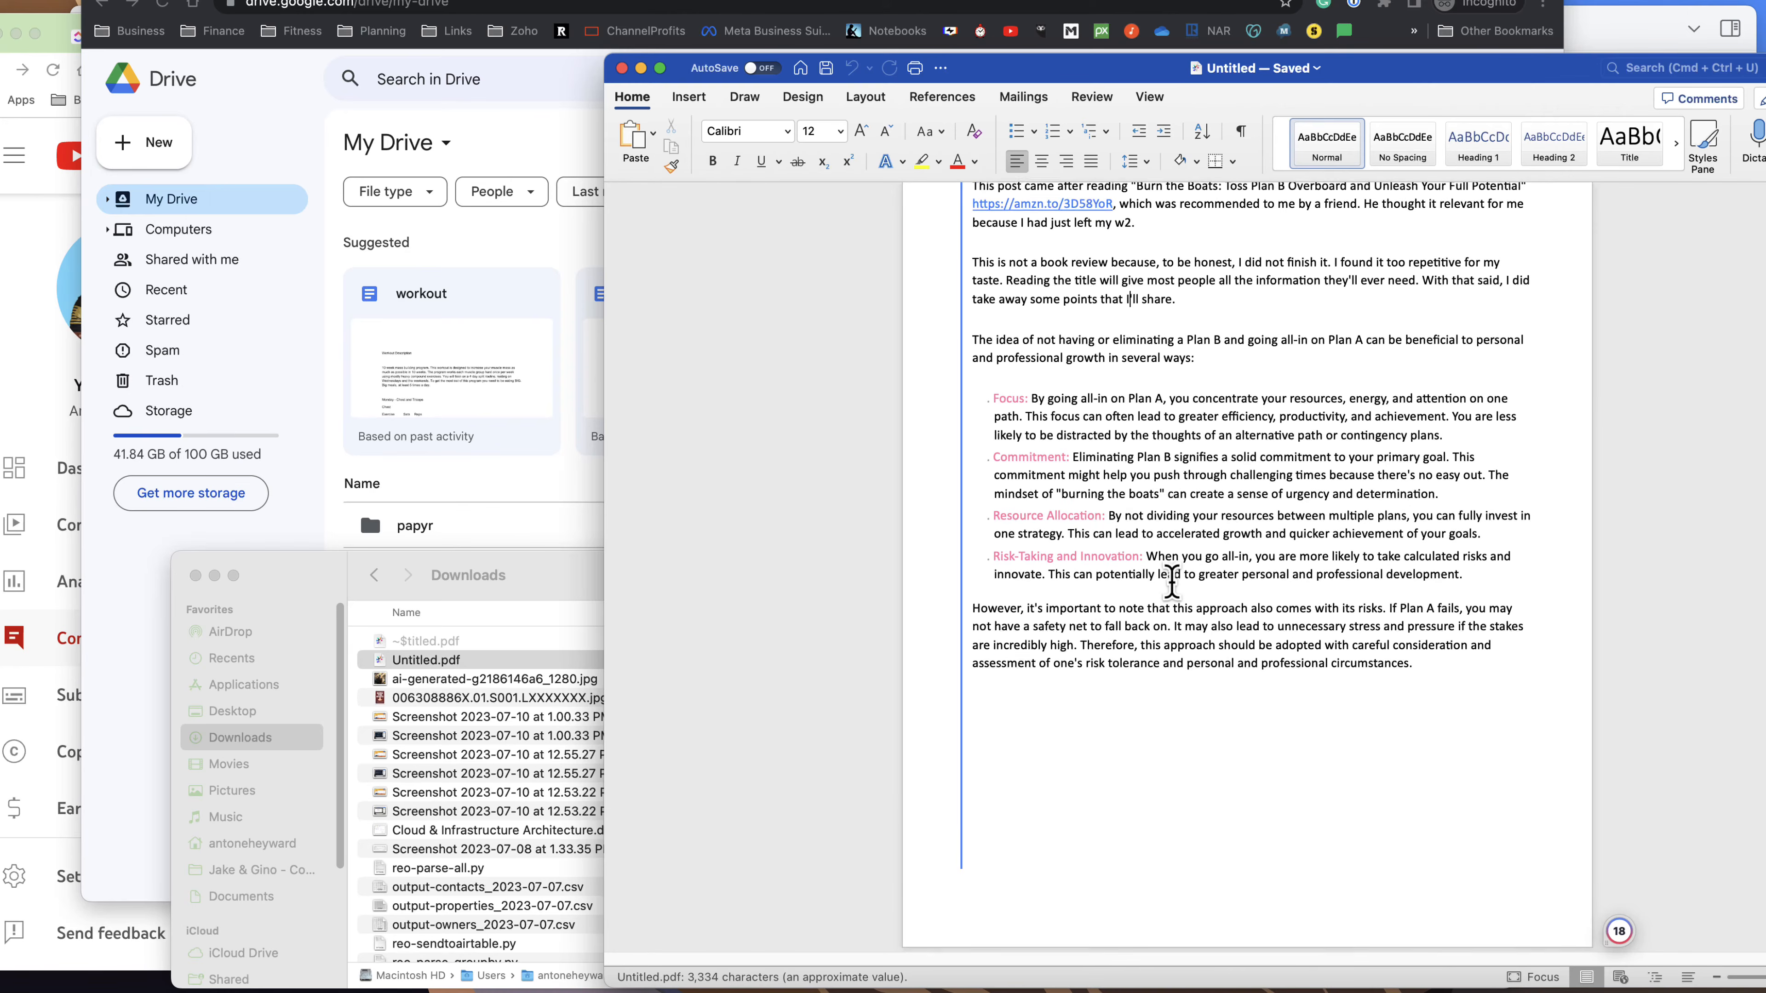
{"action": "left_click_drag", "start_coordinate": [1421, 466], "coordinate": [1174, 400]}
{"action": "scroll", "coordinate": [1194, 512], "scroll_direction": "down", "scroll_amount": 10}
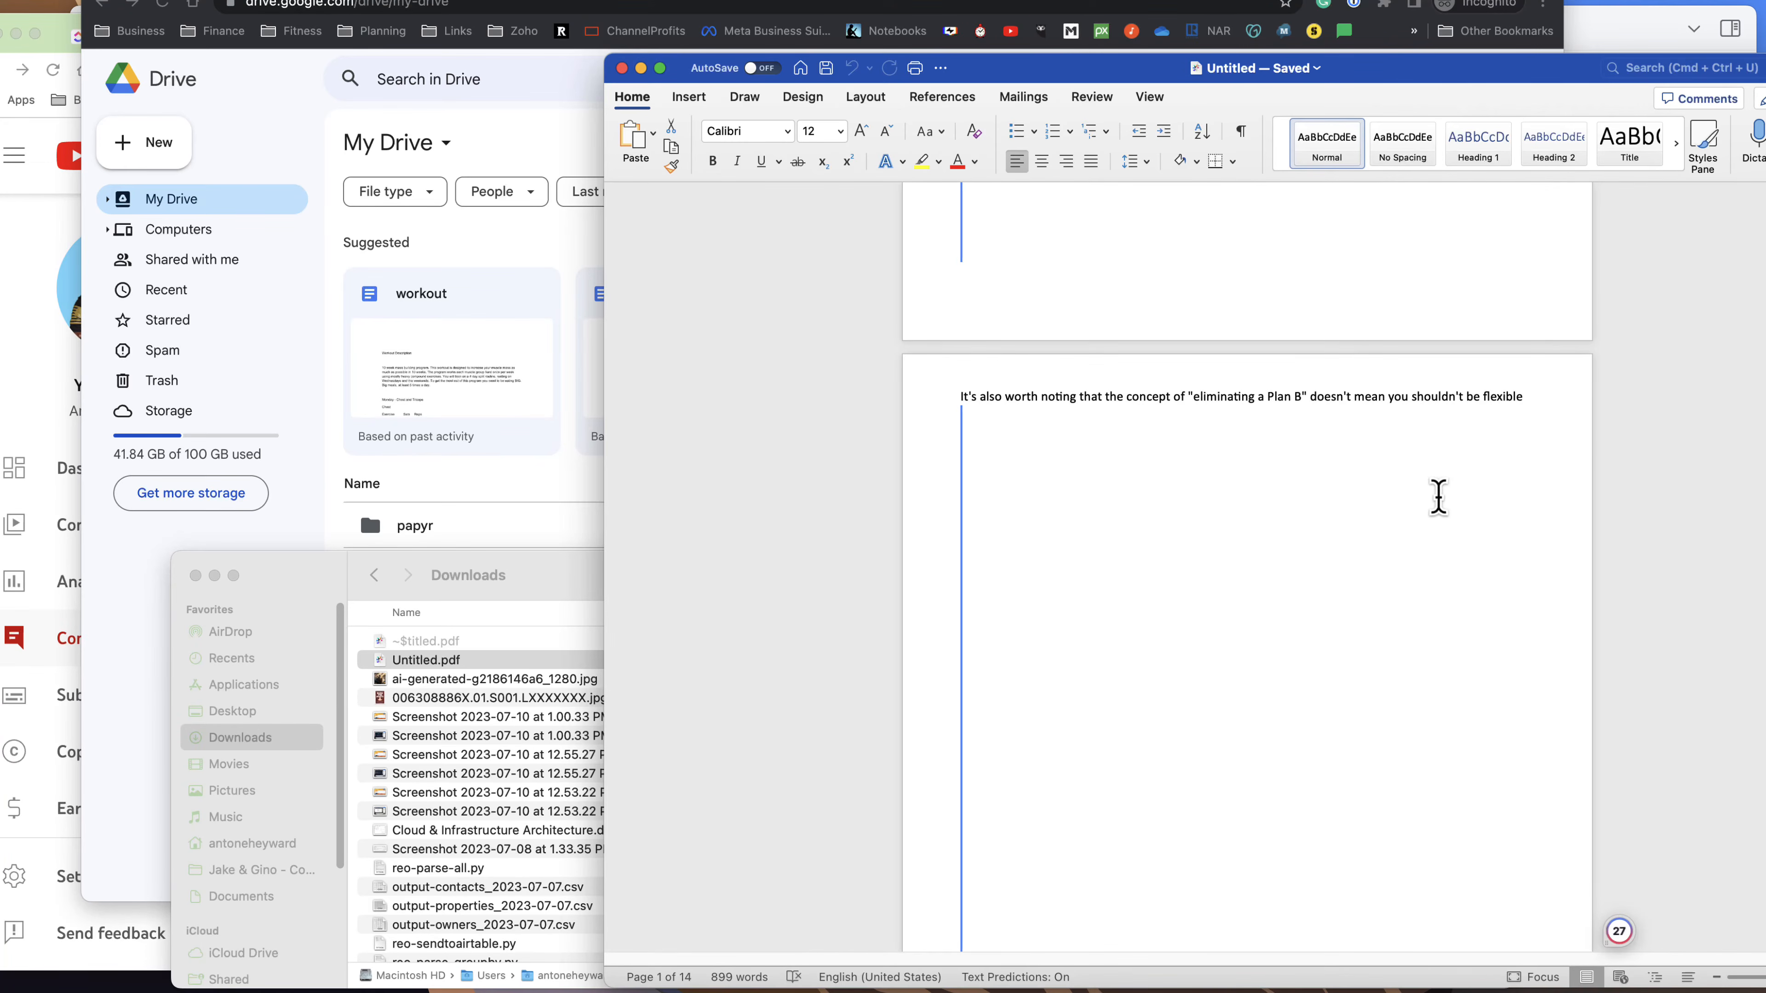
{"action": "scroll", "coordinate": [1247, 567], "scroll_direction": "down", "scroll_amount": 15}
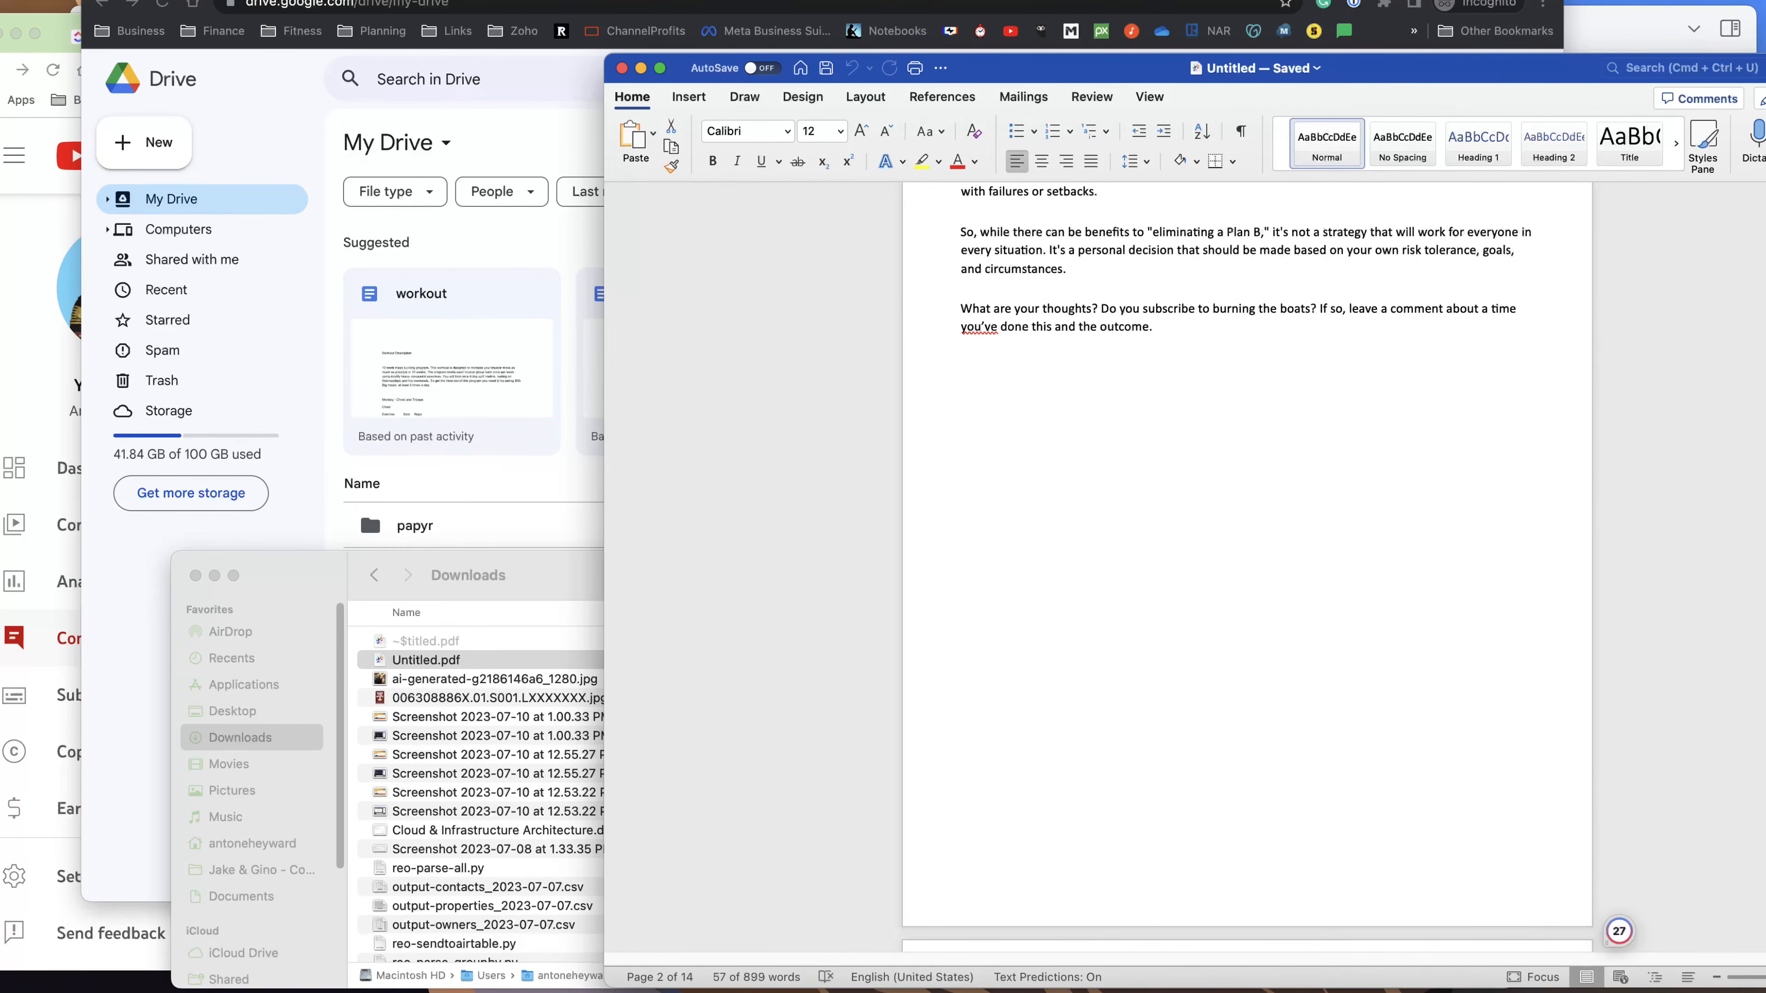
{"action": "scroll", "coordinate": [1247, 567], "scroll_direction": "down", "scroll_amount": 20}
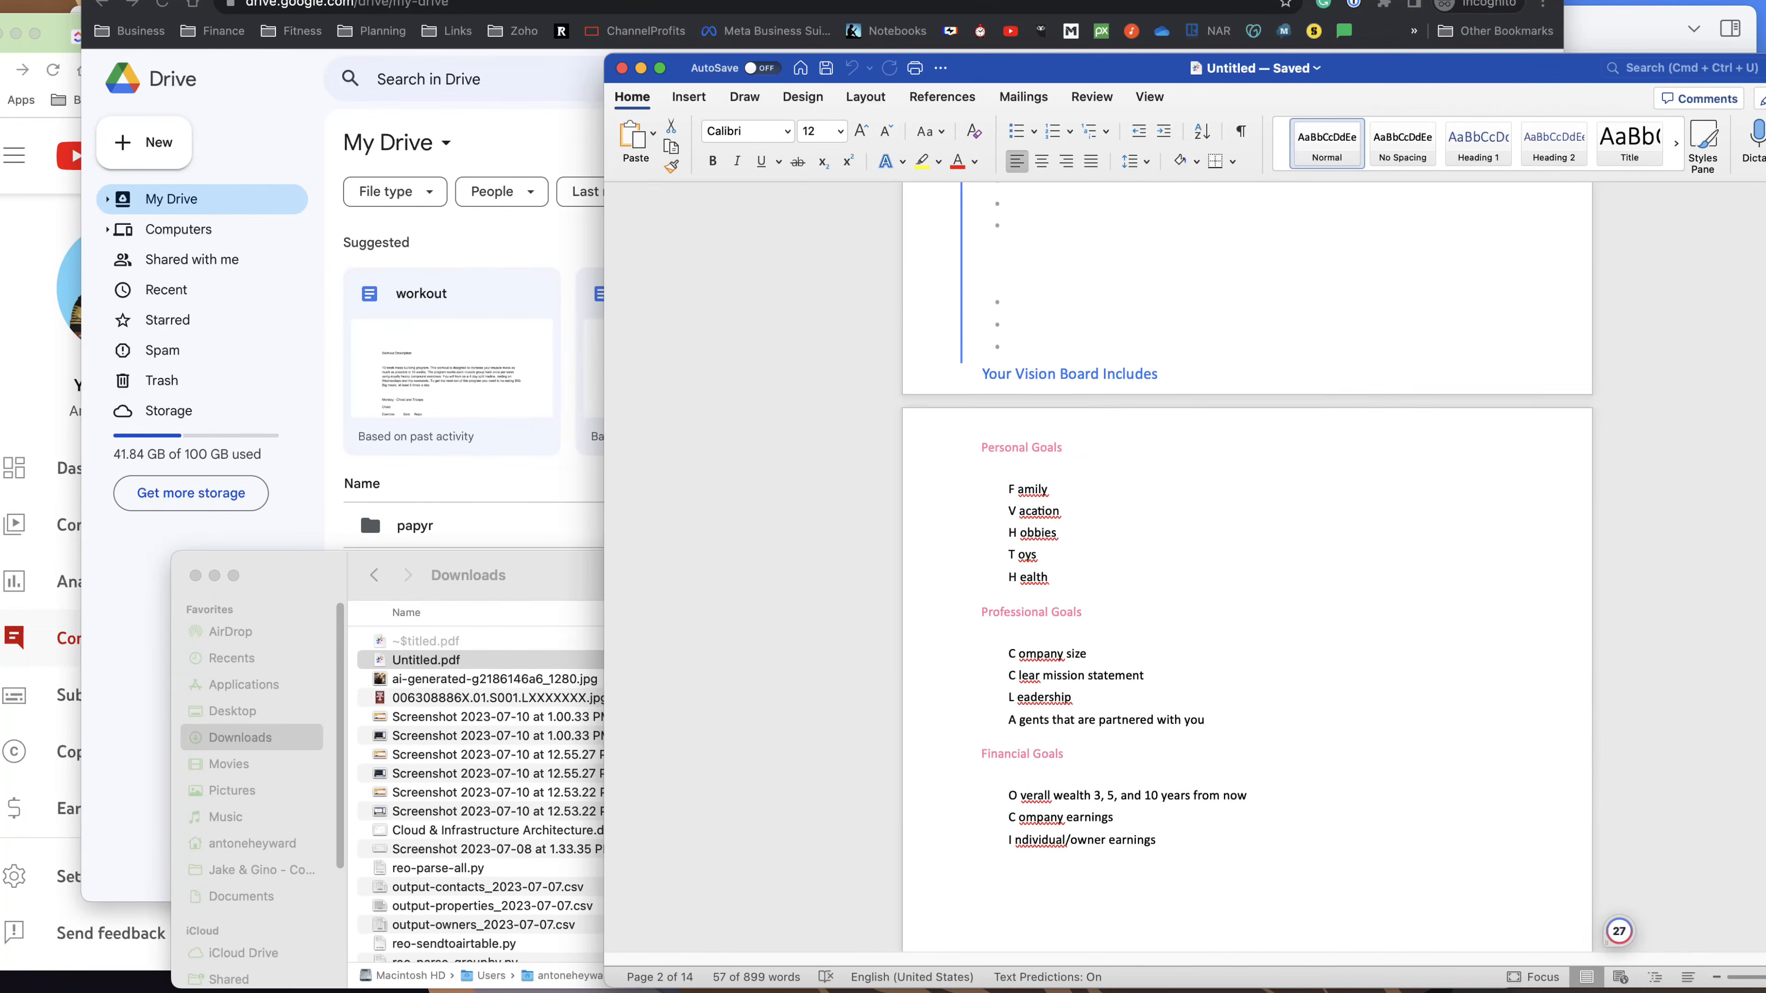
{"action": "scroll", "coordinate": [1396, 479], "scroll_direction": "down", "scroll_amount": 5}
{"action": "scroll", "coordinate": [1395, 479], "scroll_direction": "up", "scroll_amount": 20}
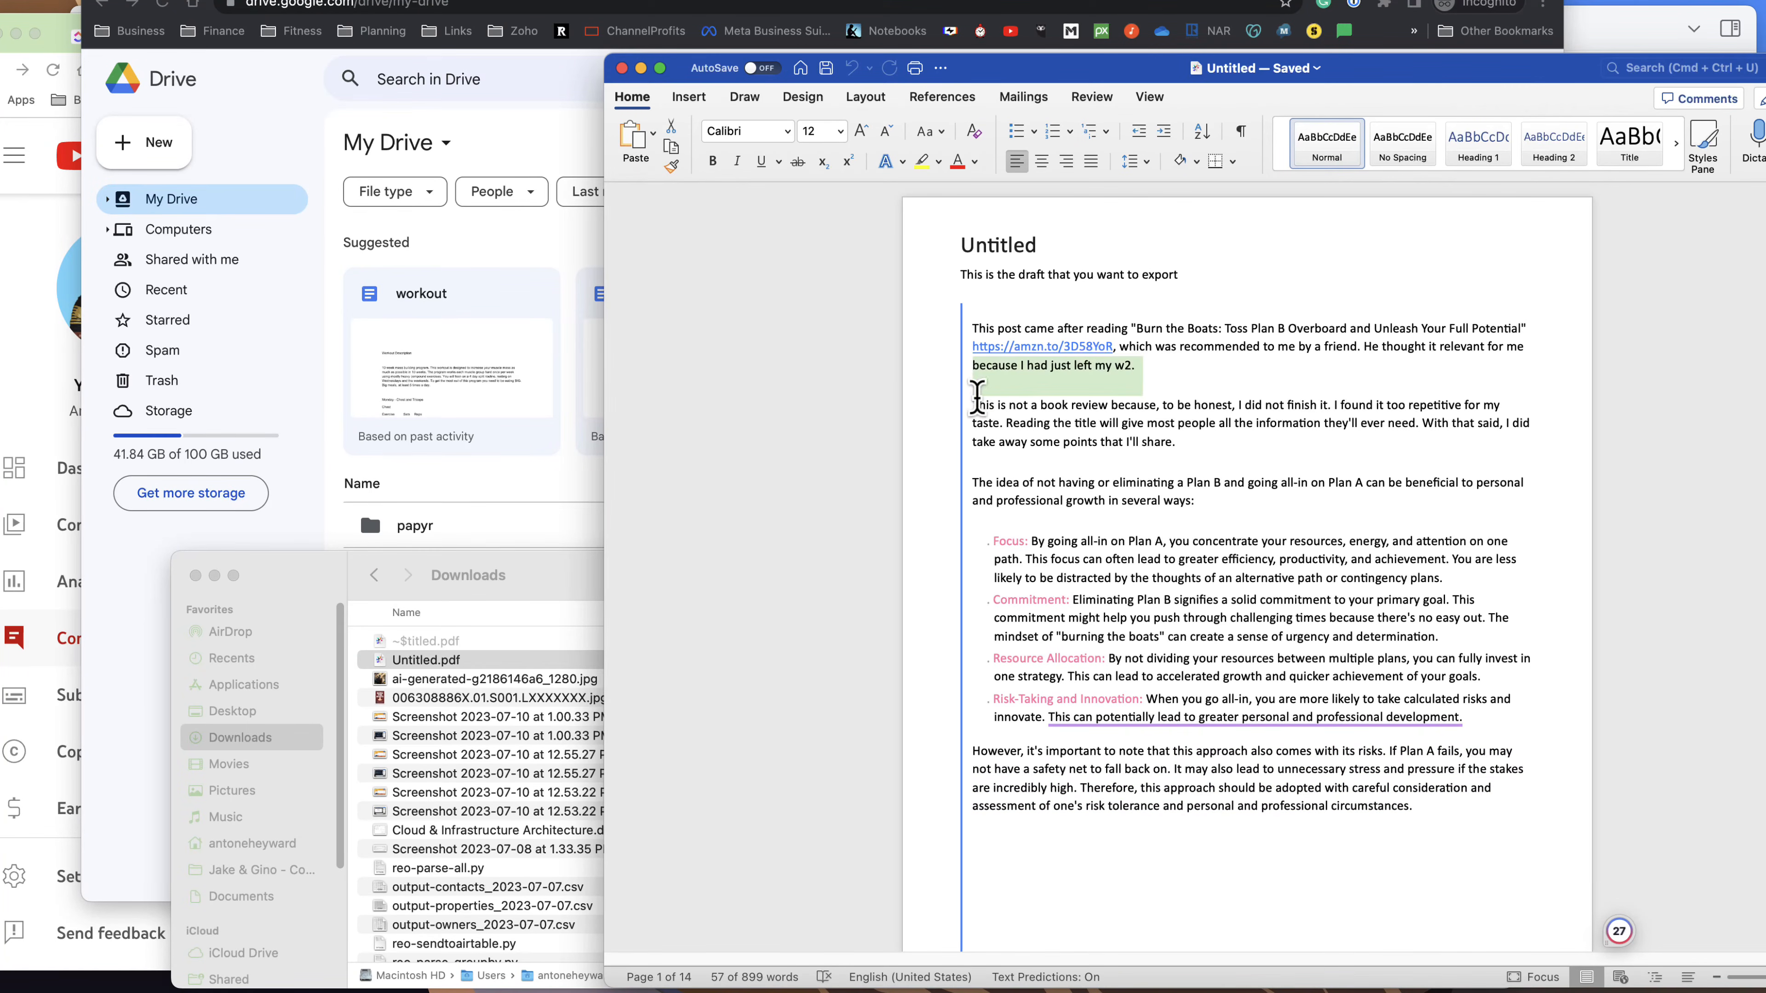
Delete the vertical blue line shapes beside the text on the first two pages of the Word document.
{"action": "left_click", "coordinate": [963, 415]}
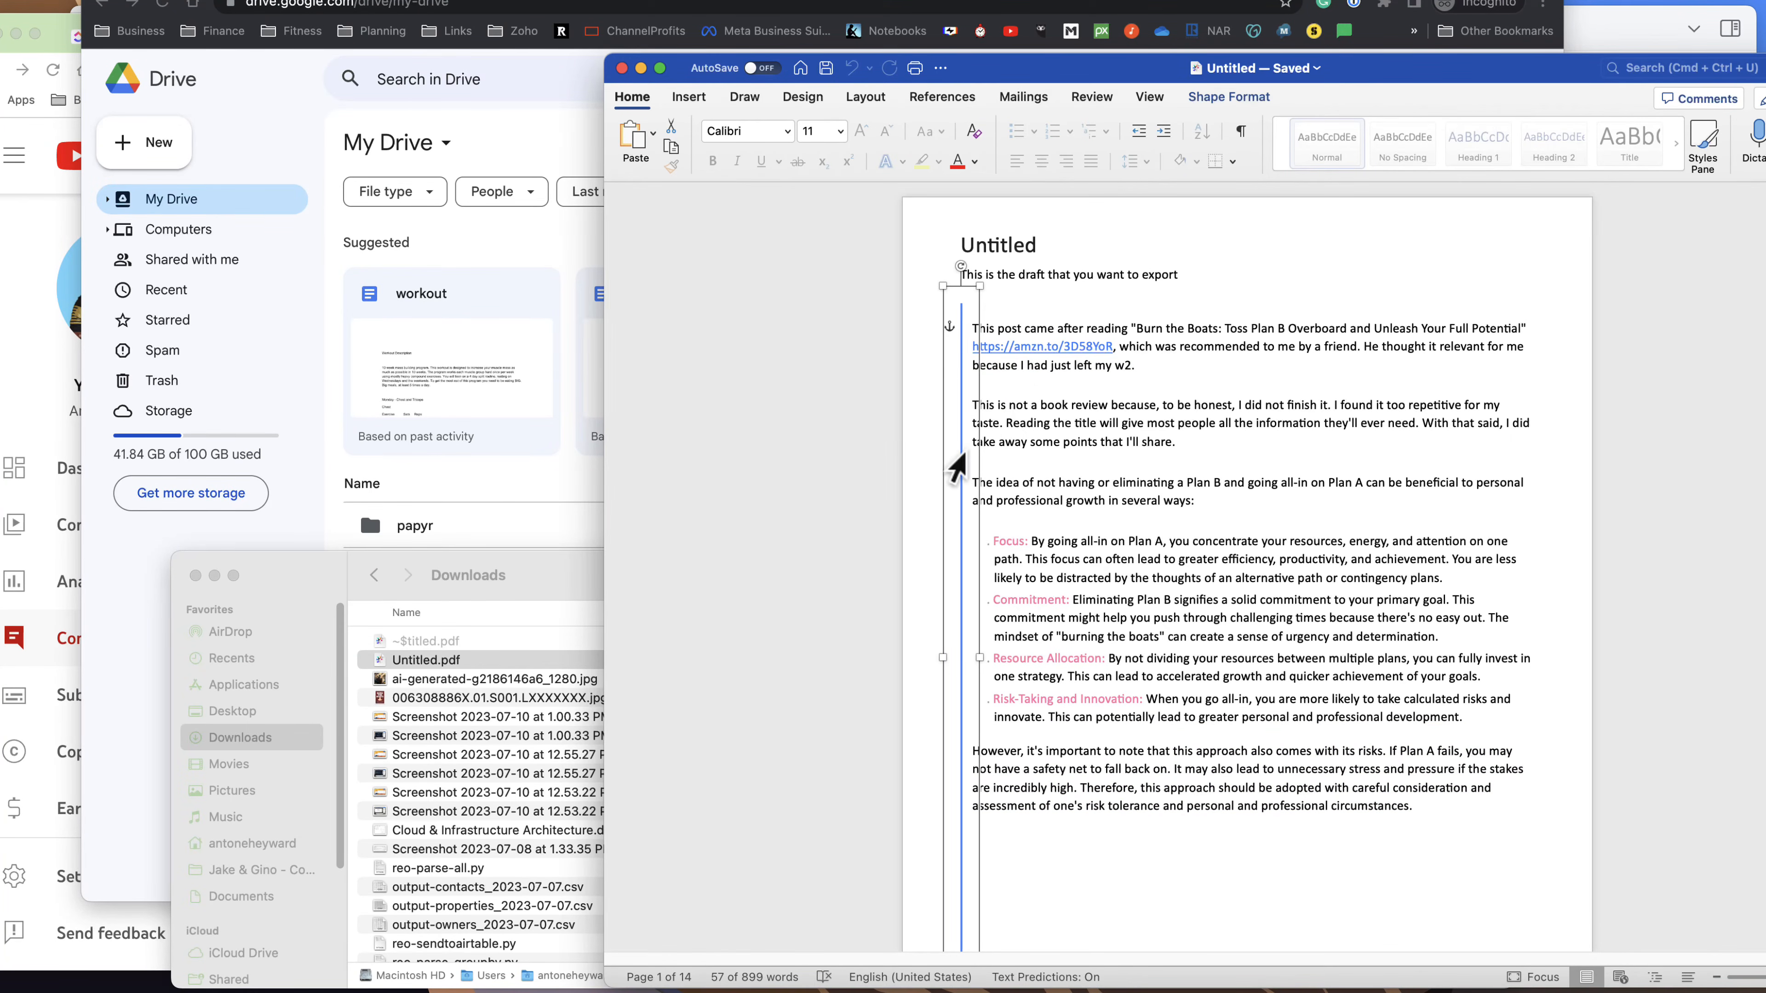
{"action": "key", "text": "BackSpace"}
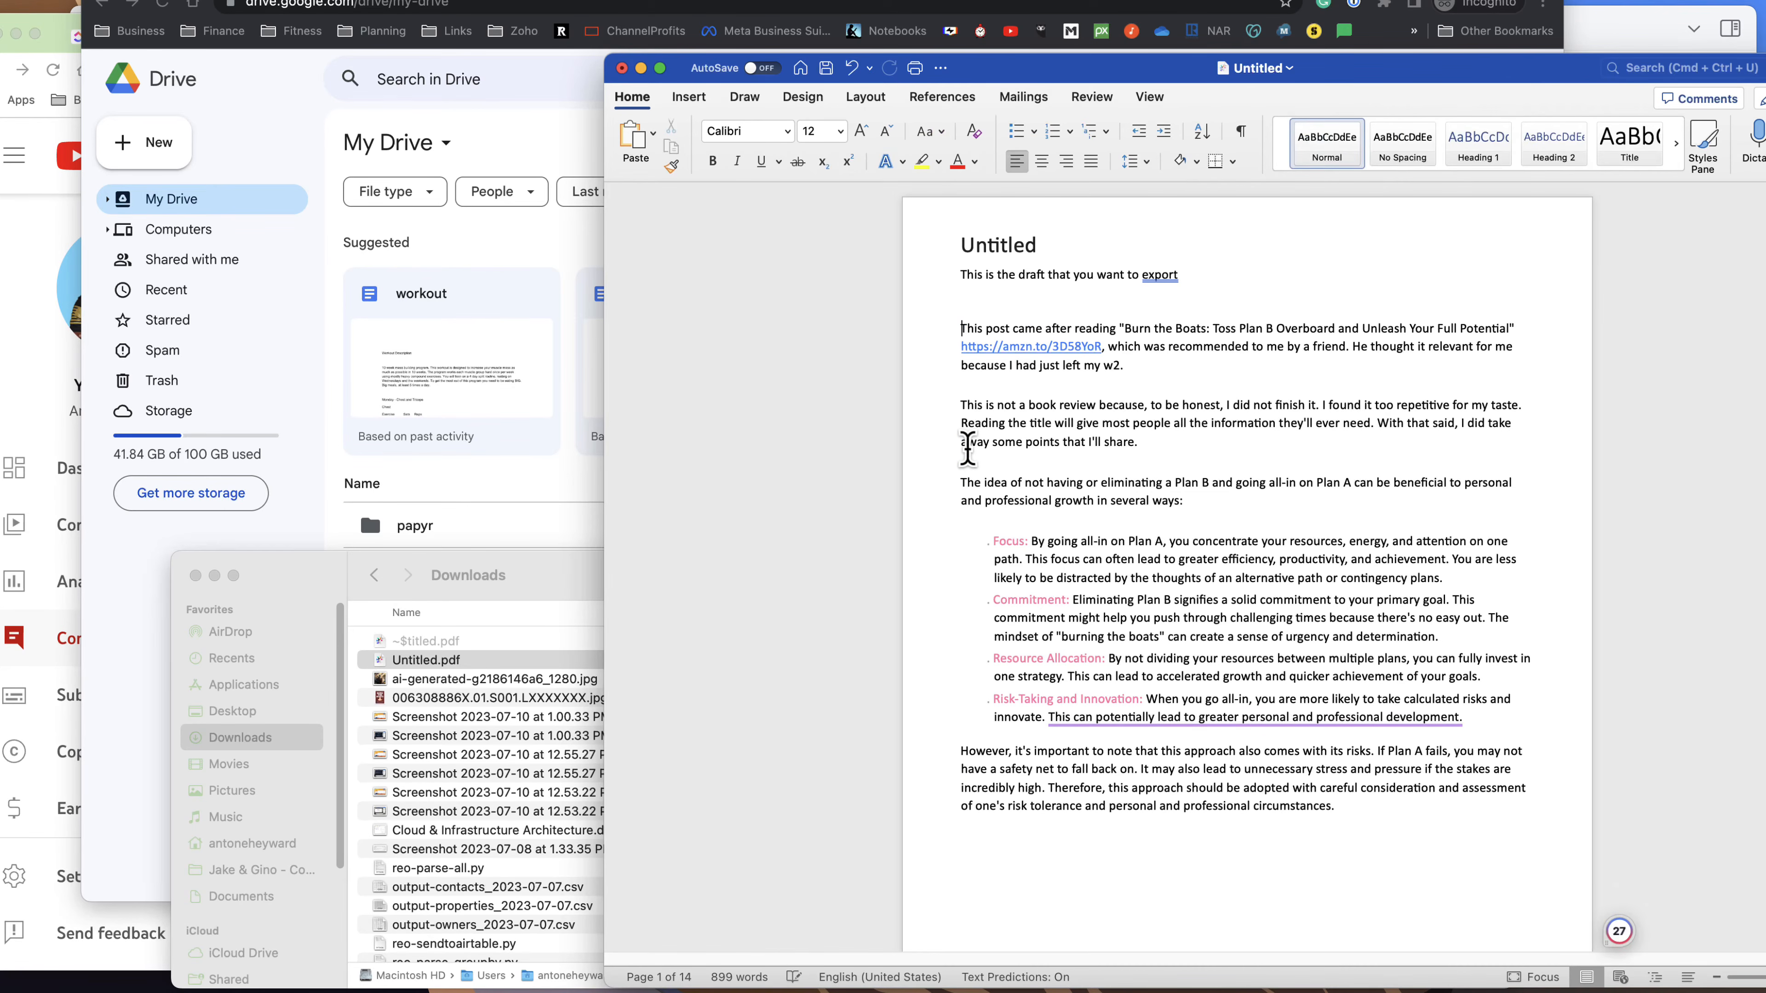
{"action": "scroll", "coordinate": [967, 449], "scroll_direction": "down", "scroll_amount": 10}
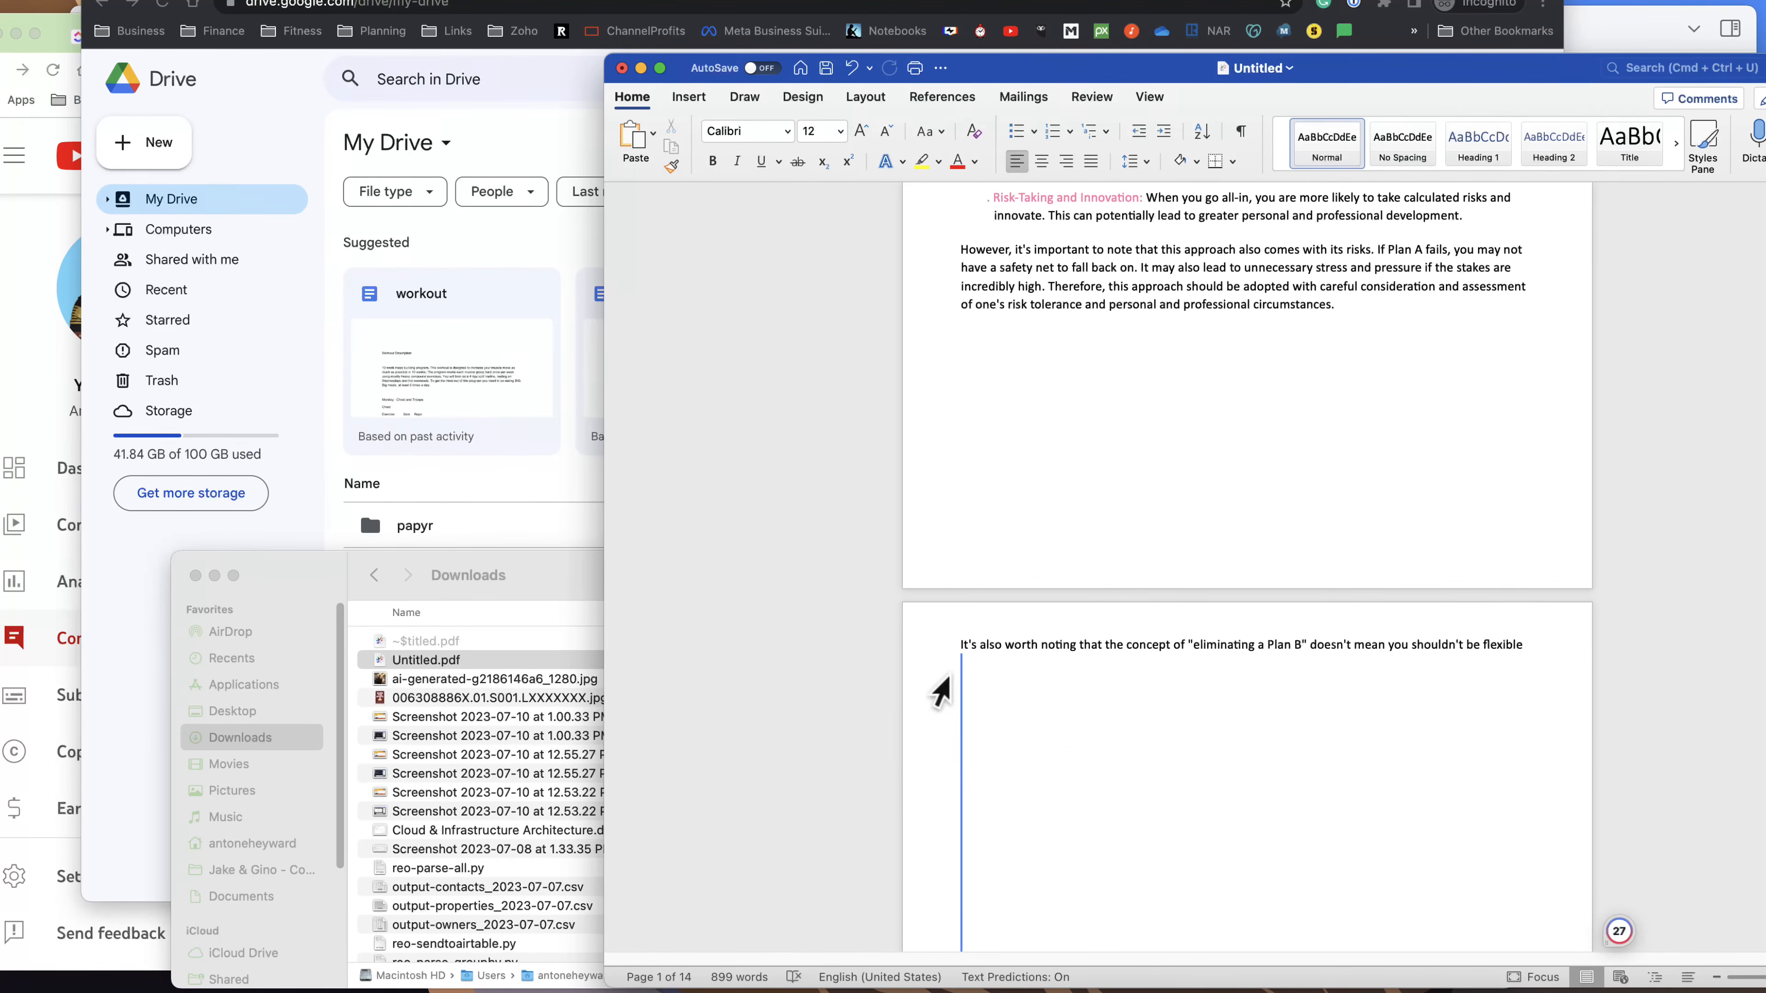
{"action": "left_click", "coordinate": [962, 695]}
{"action": "key", "text": "BackSpace"}
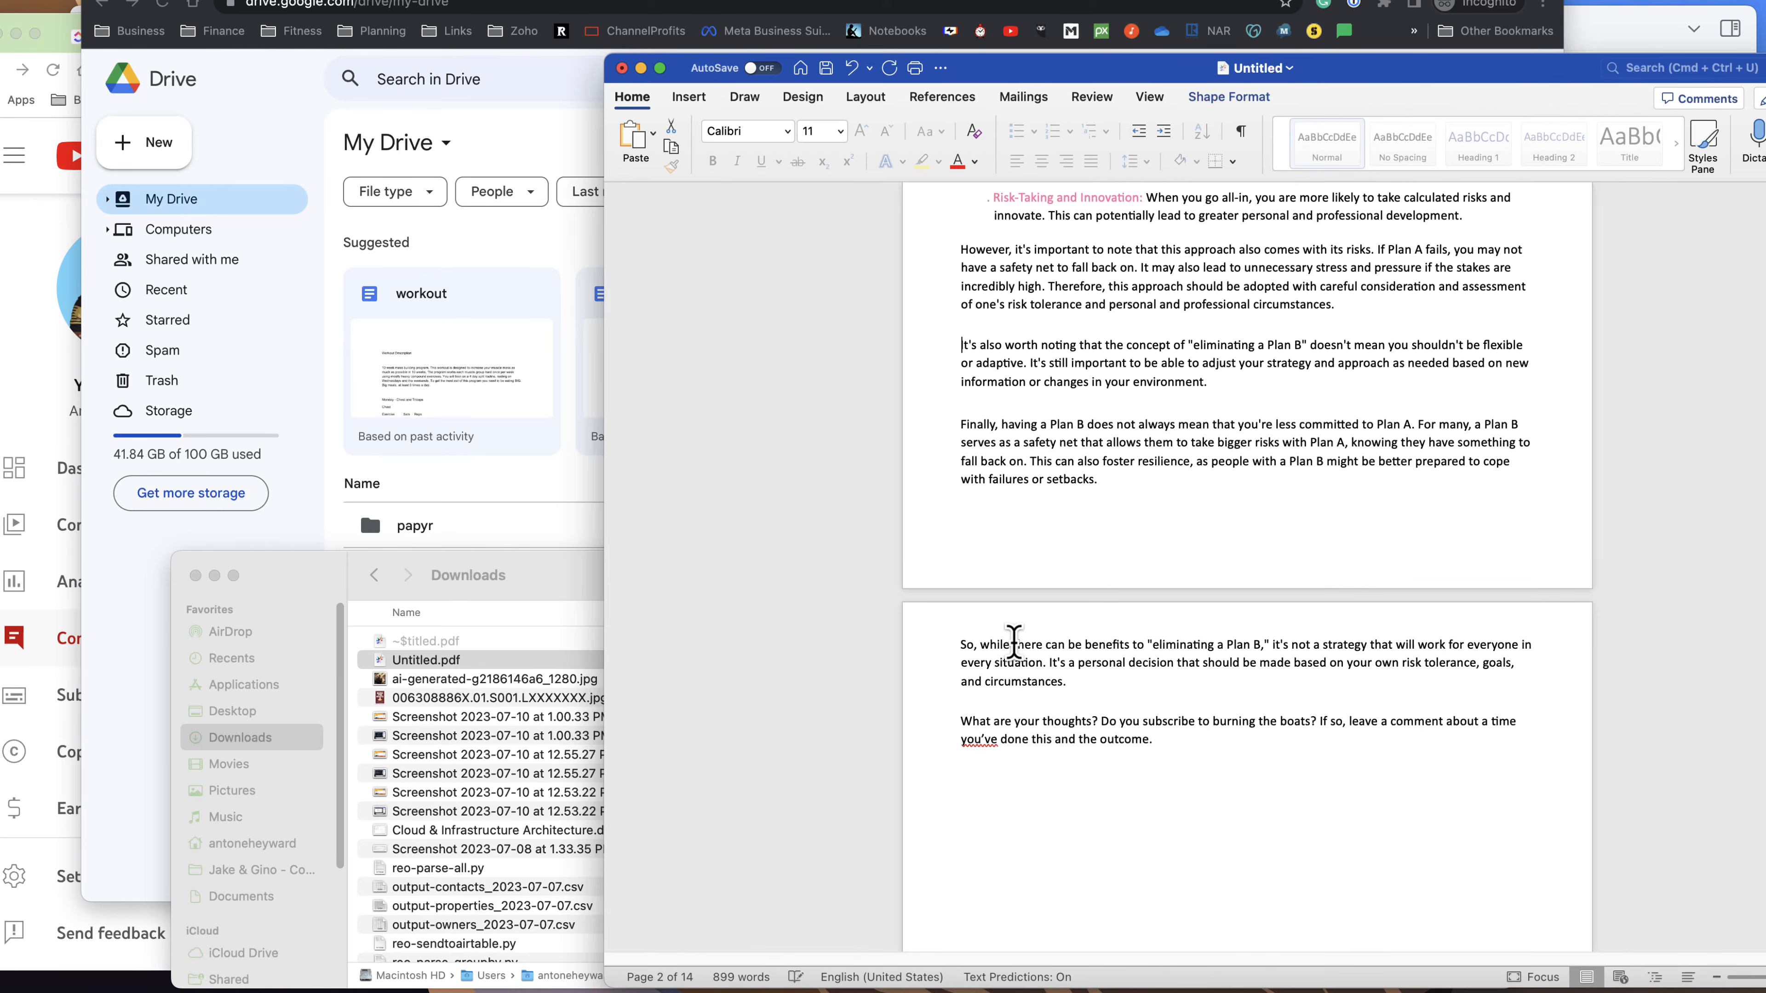
Inspect the blue line and the image grouping around the Burn the Boats cover on page 3.
{"action": "scroll", "coordinate": [1068, 612], "scroll_direction": "down", "scroll_amount": 15}
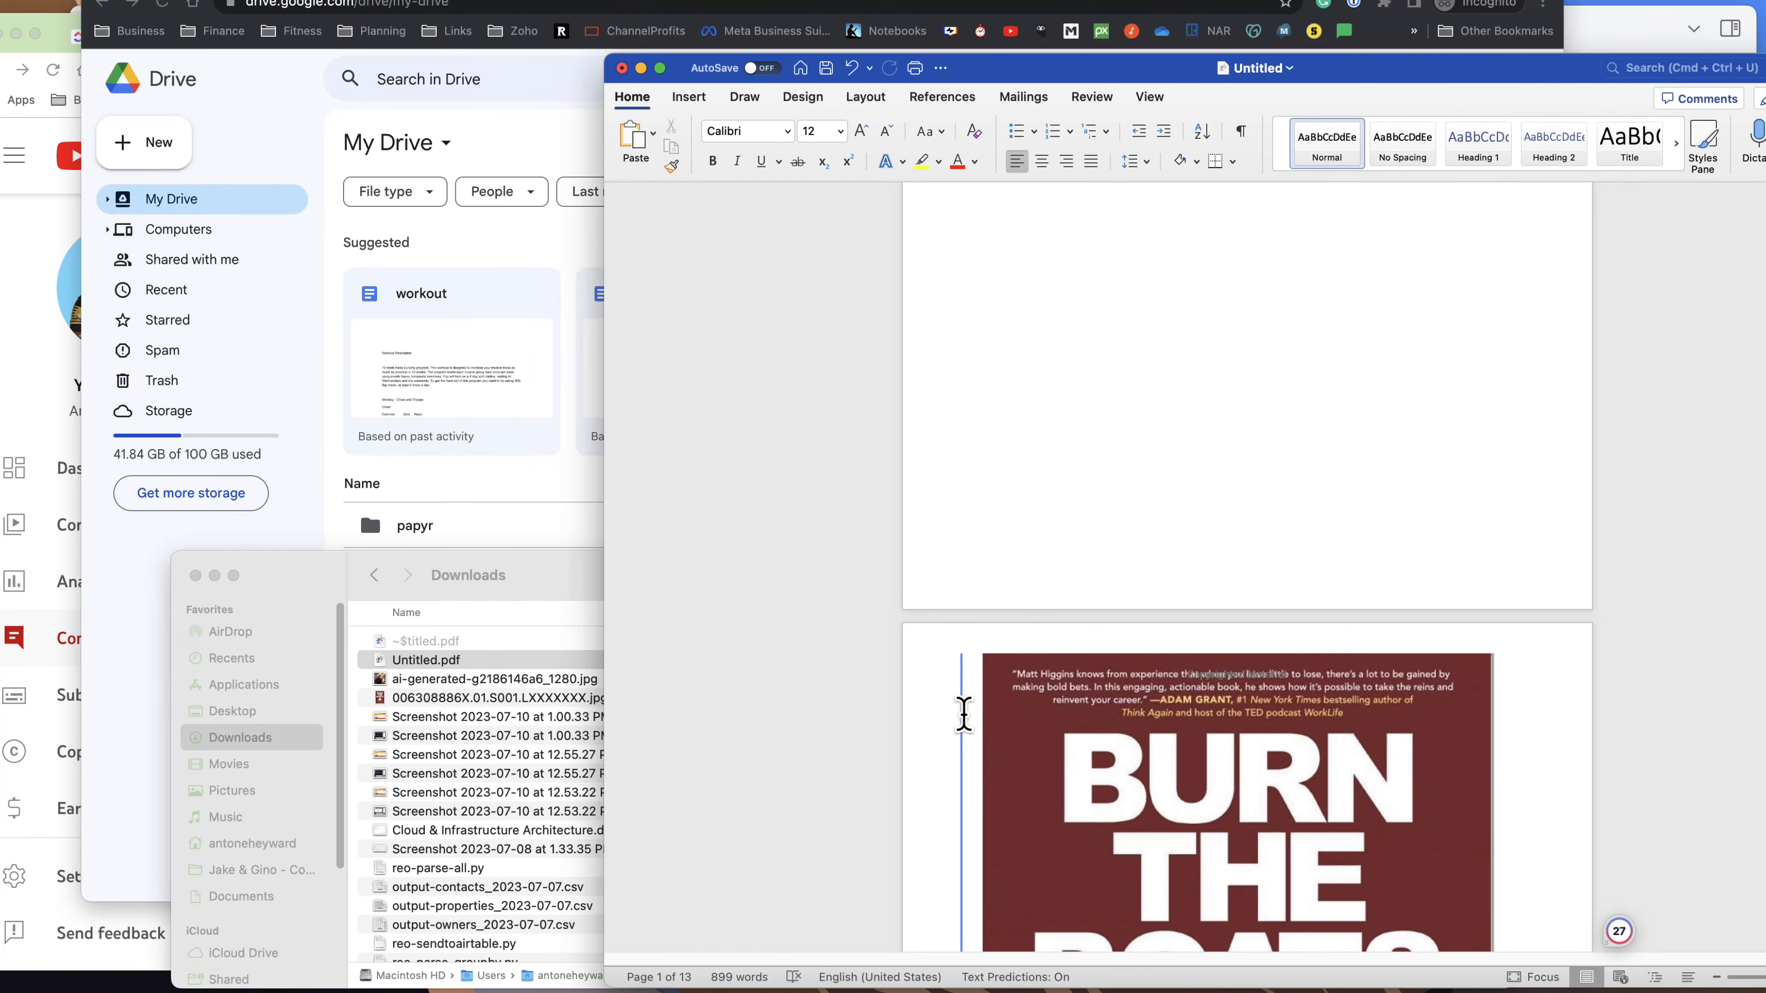
{"action": "scroll", "coordinate": [964, 715], "scroll_direction": "down", "scroll_amount": 10}
{"action": "left_click", "coordinate": [962, 724]}
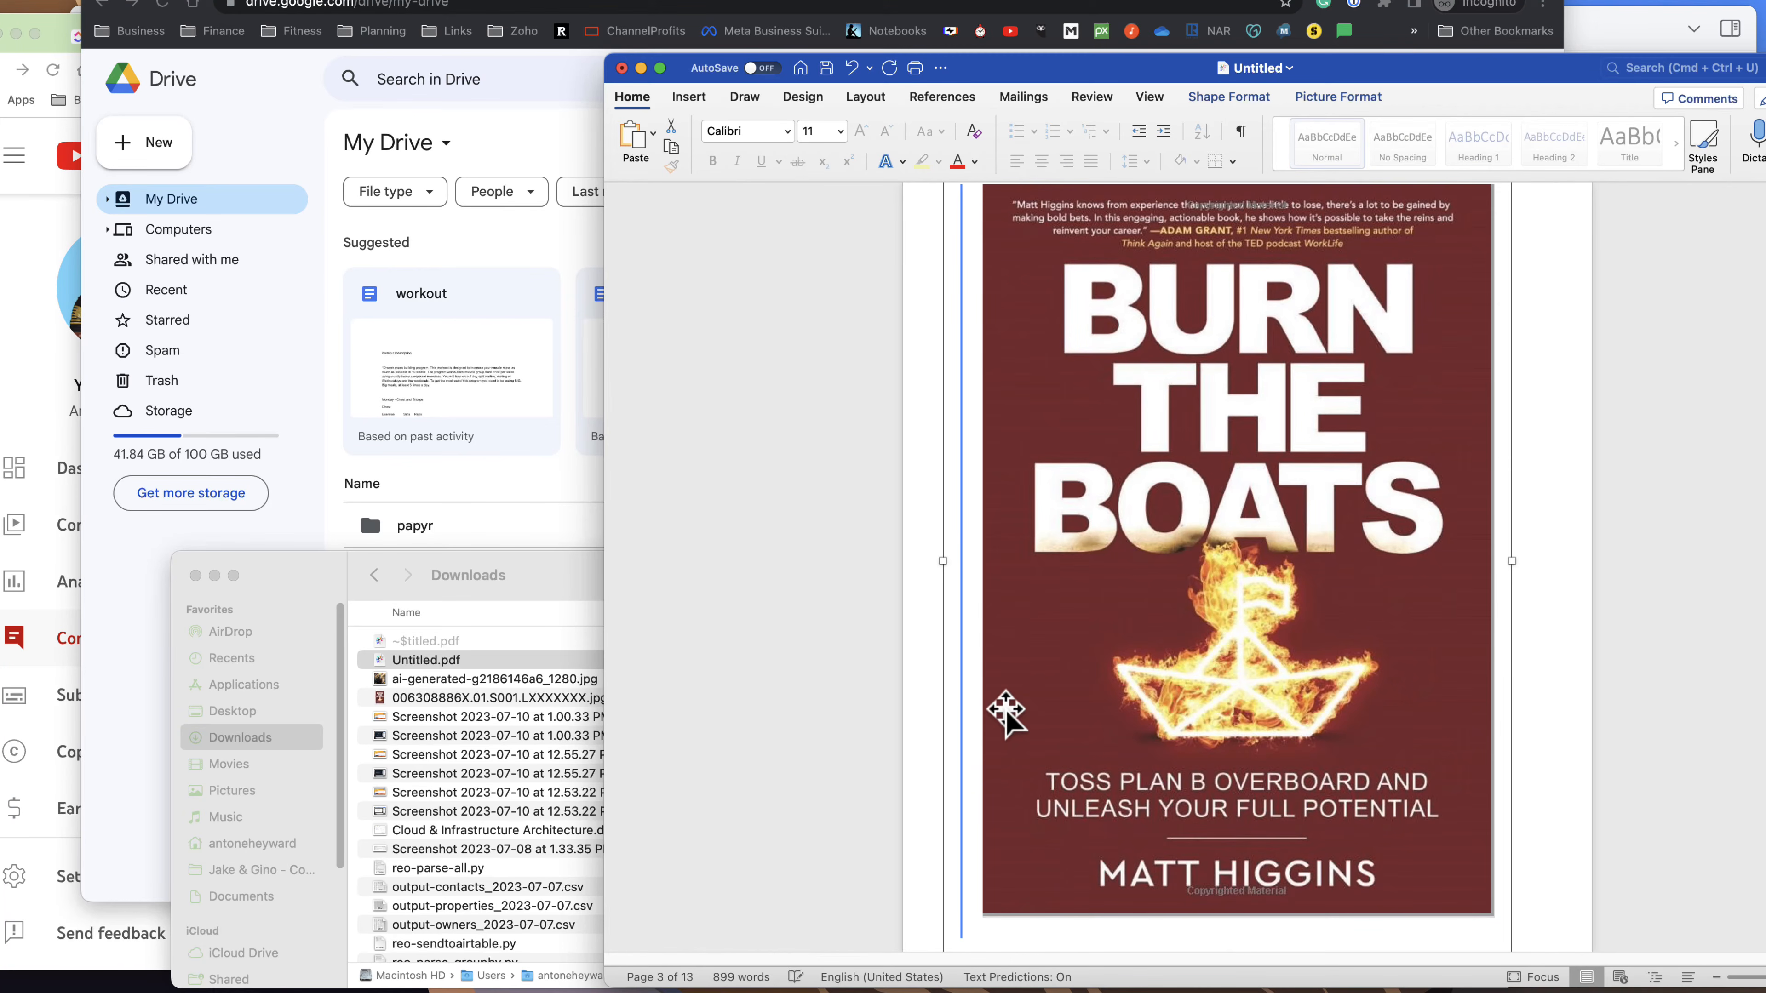
{"action": "left_click", "coordinate": [940, 720]}
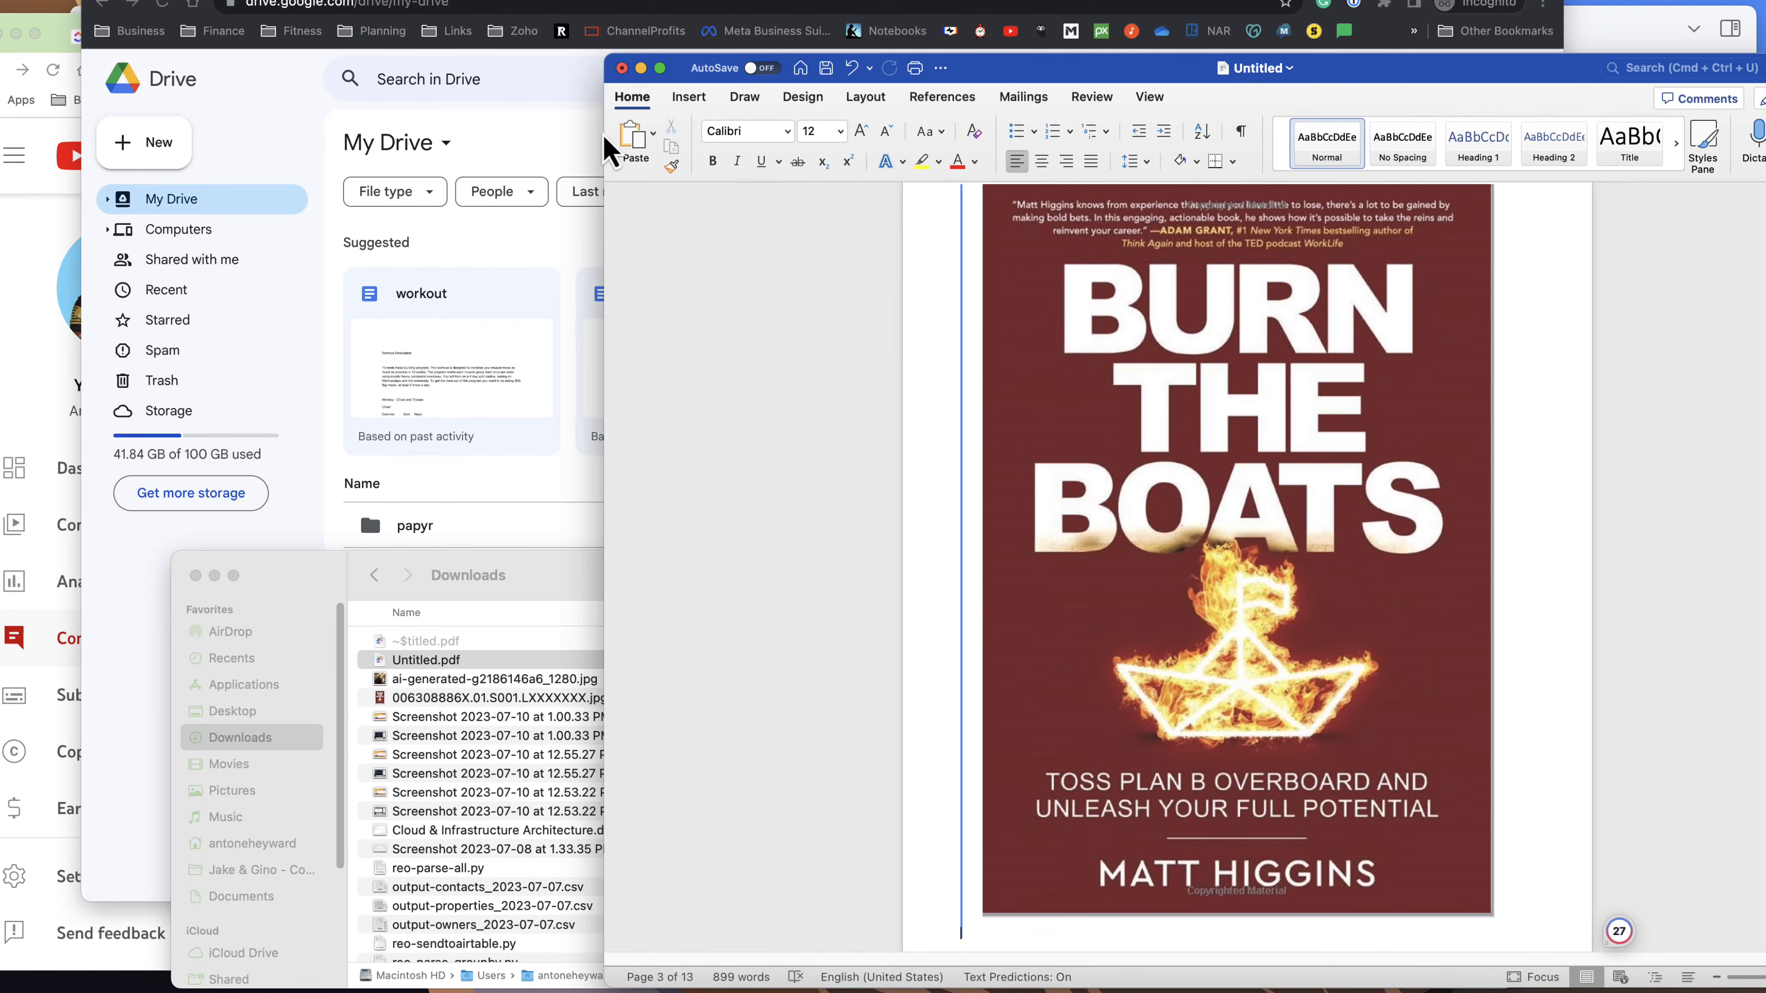
Minimize Word, return to Google Drive and upload Untitled.pdf from Downloads to My Drive.
{"action": "left_click", "coordinate": [641, 69]}
{"action": "left_click", "coordinate": [800, 217]}
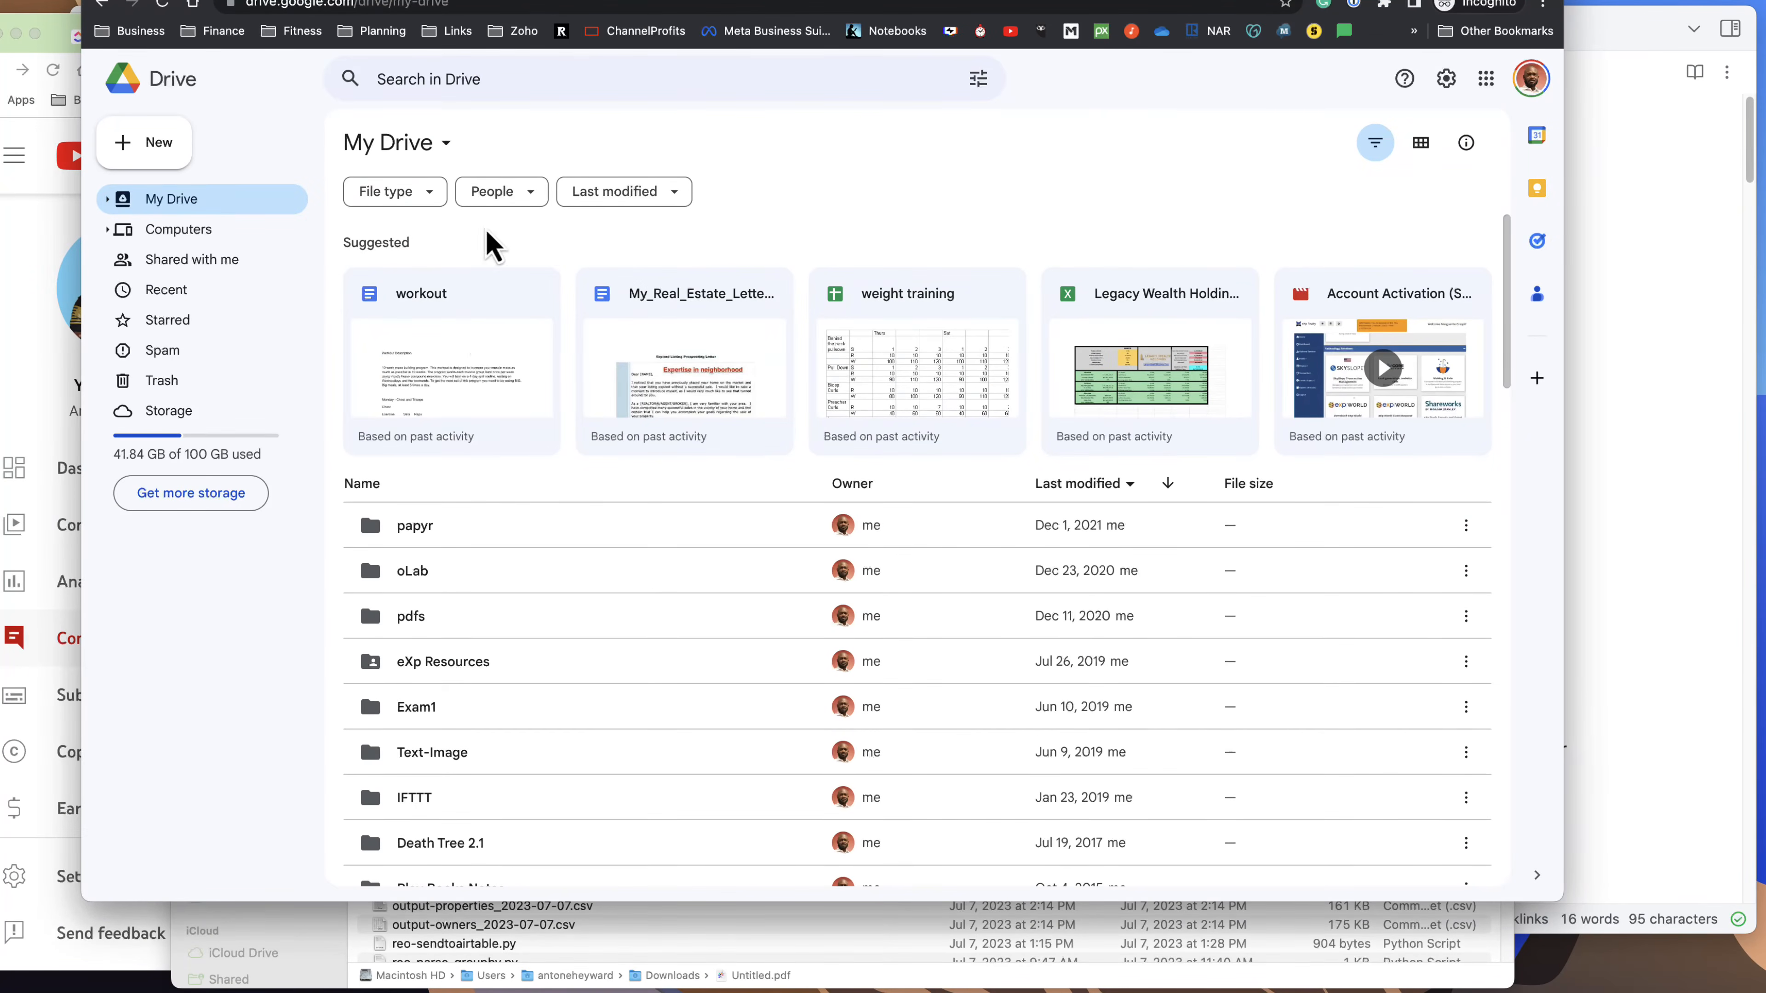
{"action": "left_click", "coordinate": [159, 146]}
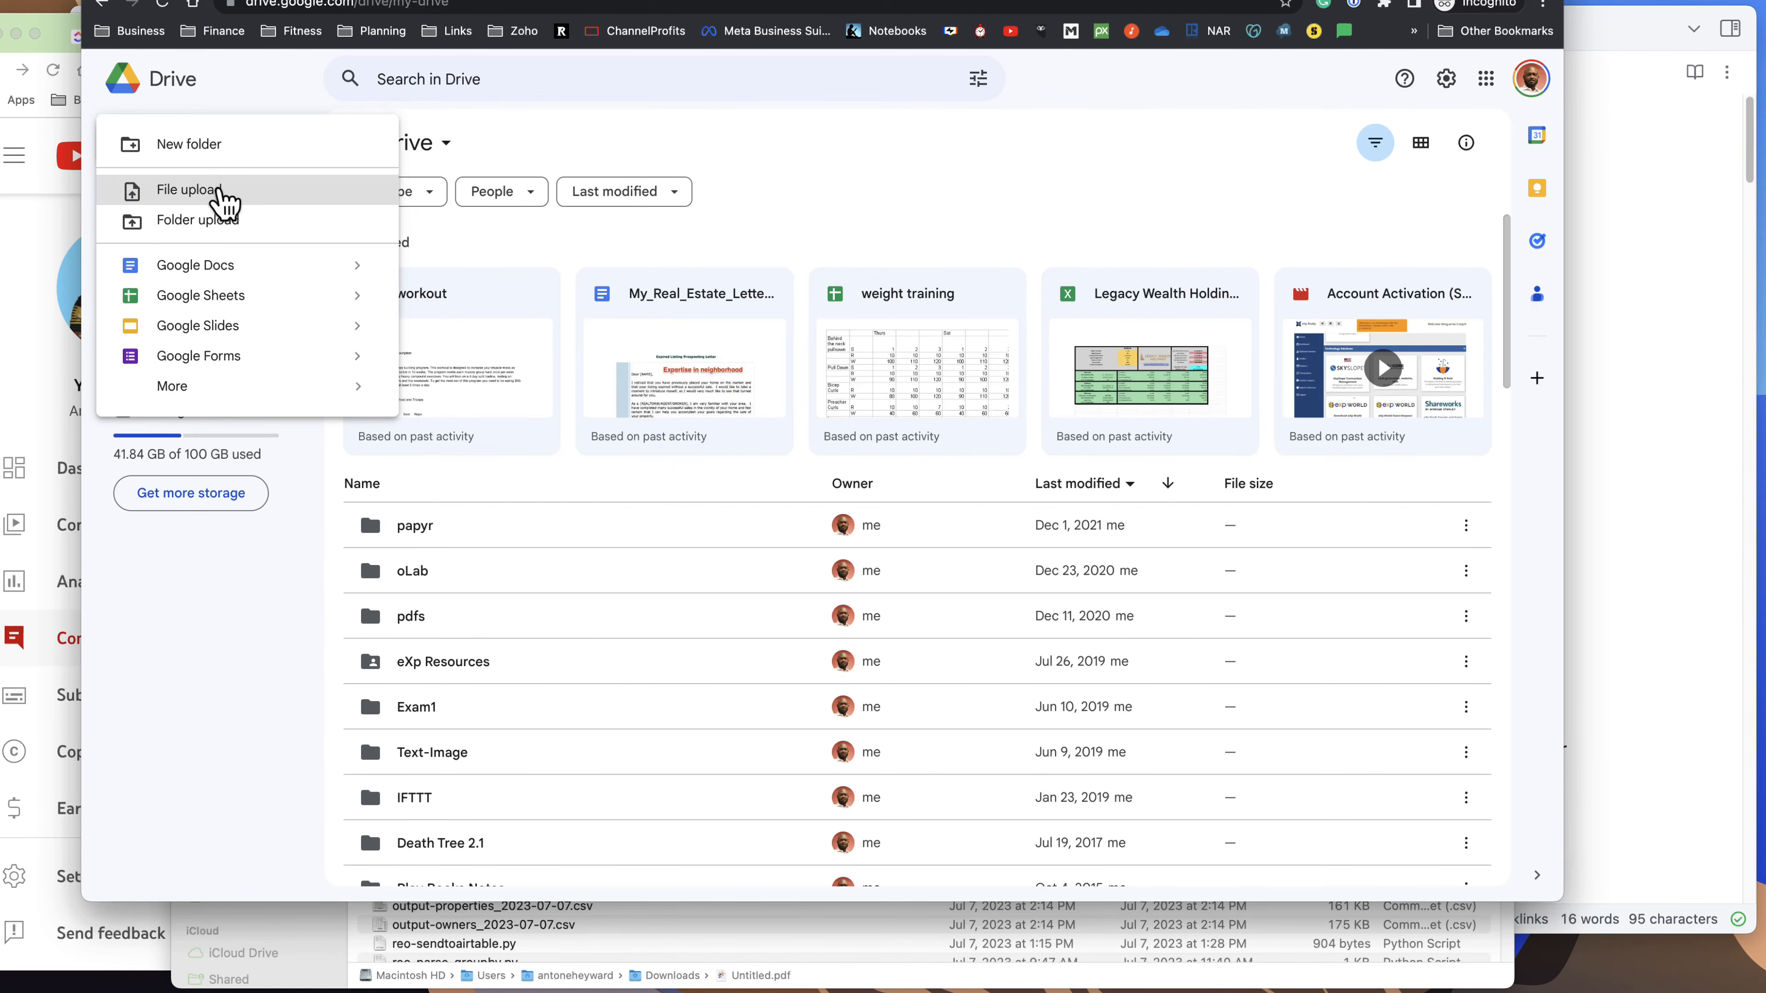
{"action": "left_click", "coordinate": [226, 188]}
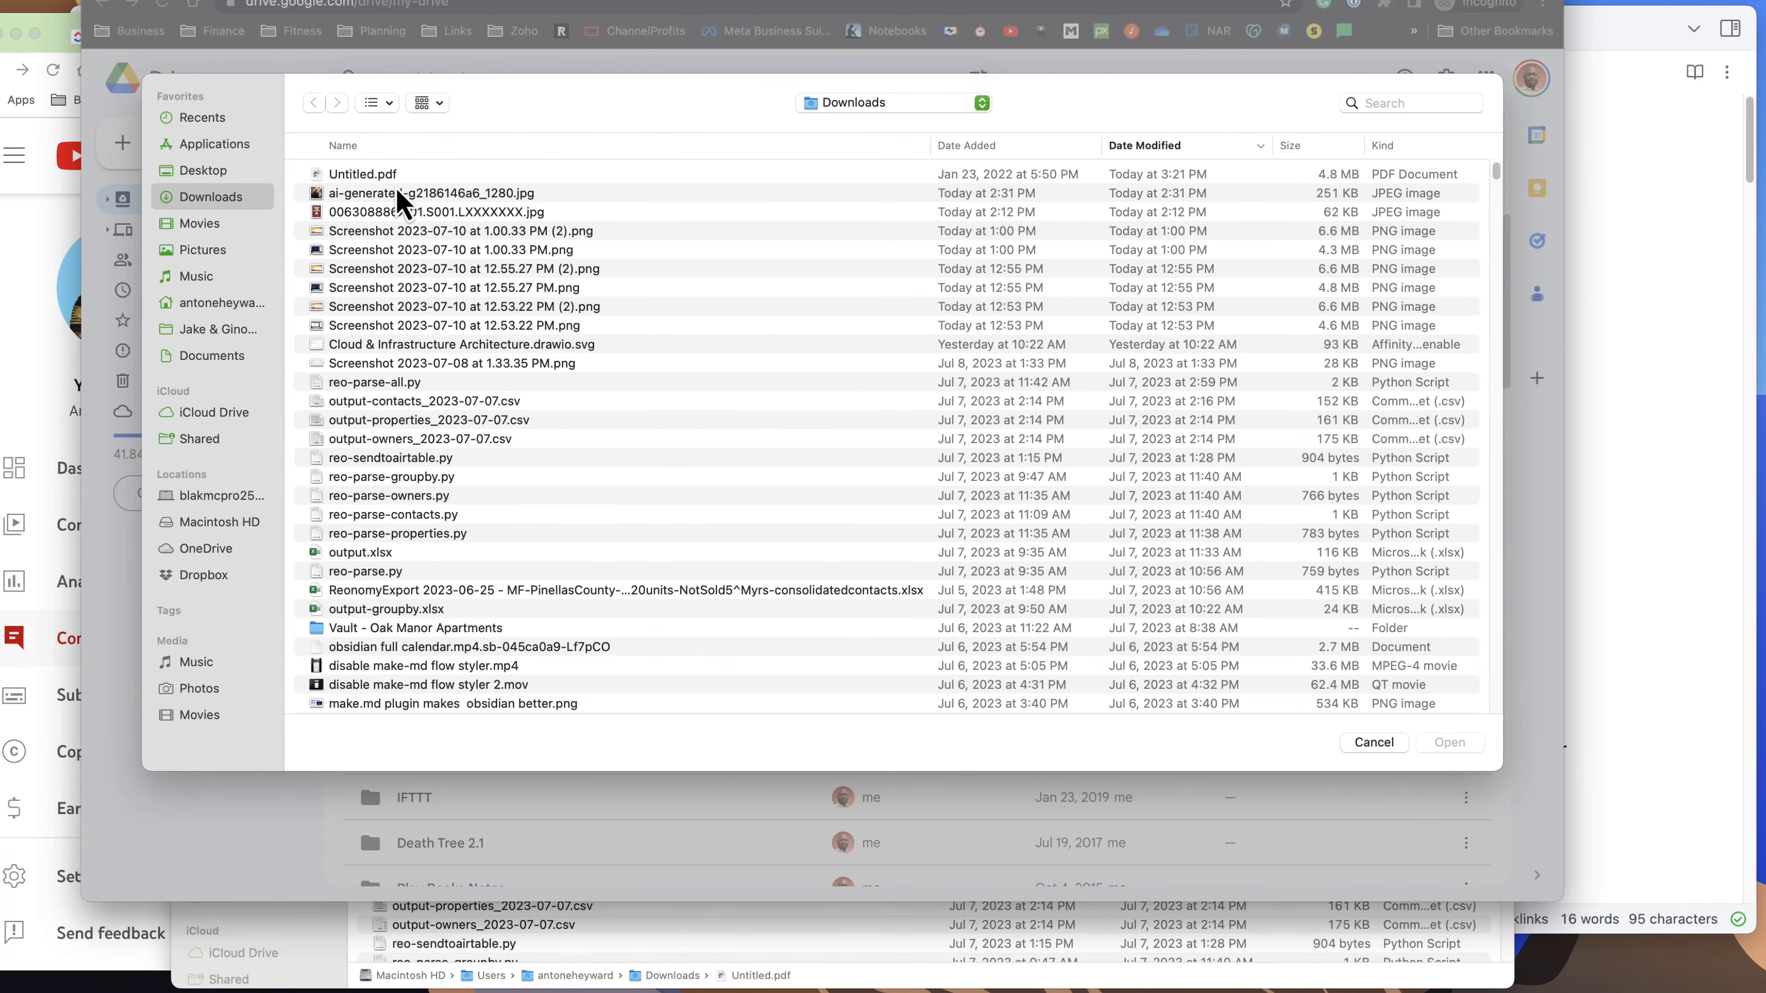
{"action": "double_click", "coordinate": [399, 180]}
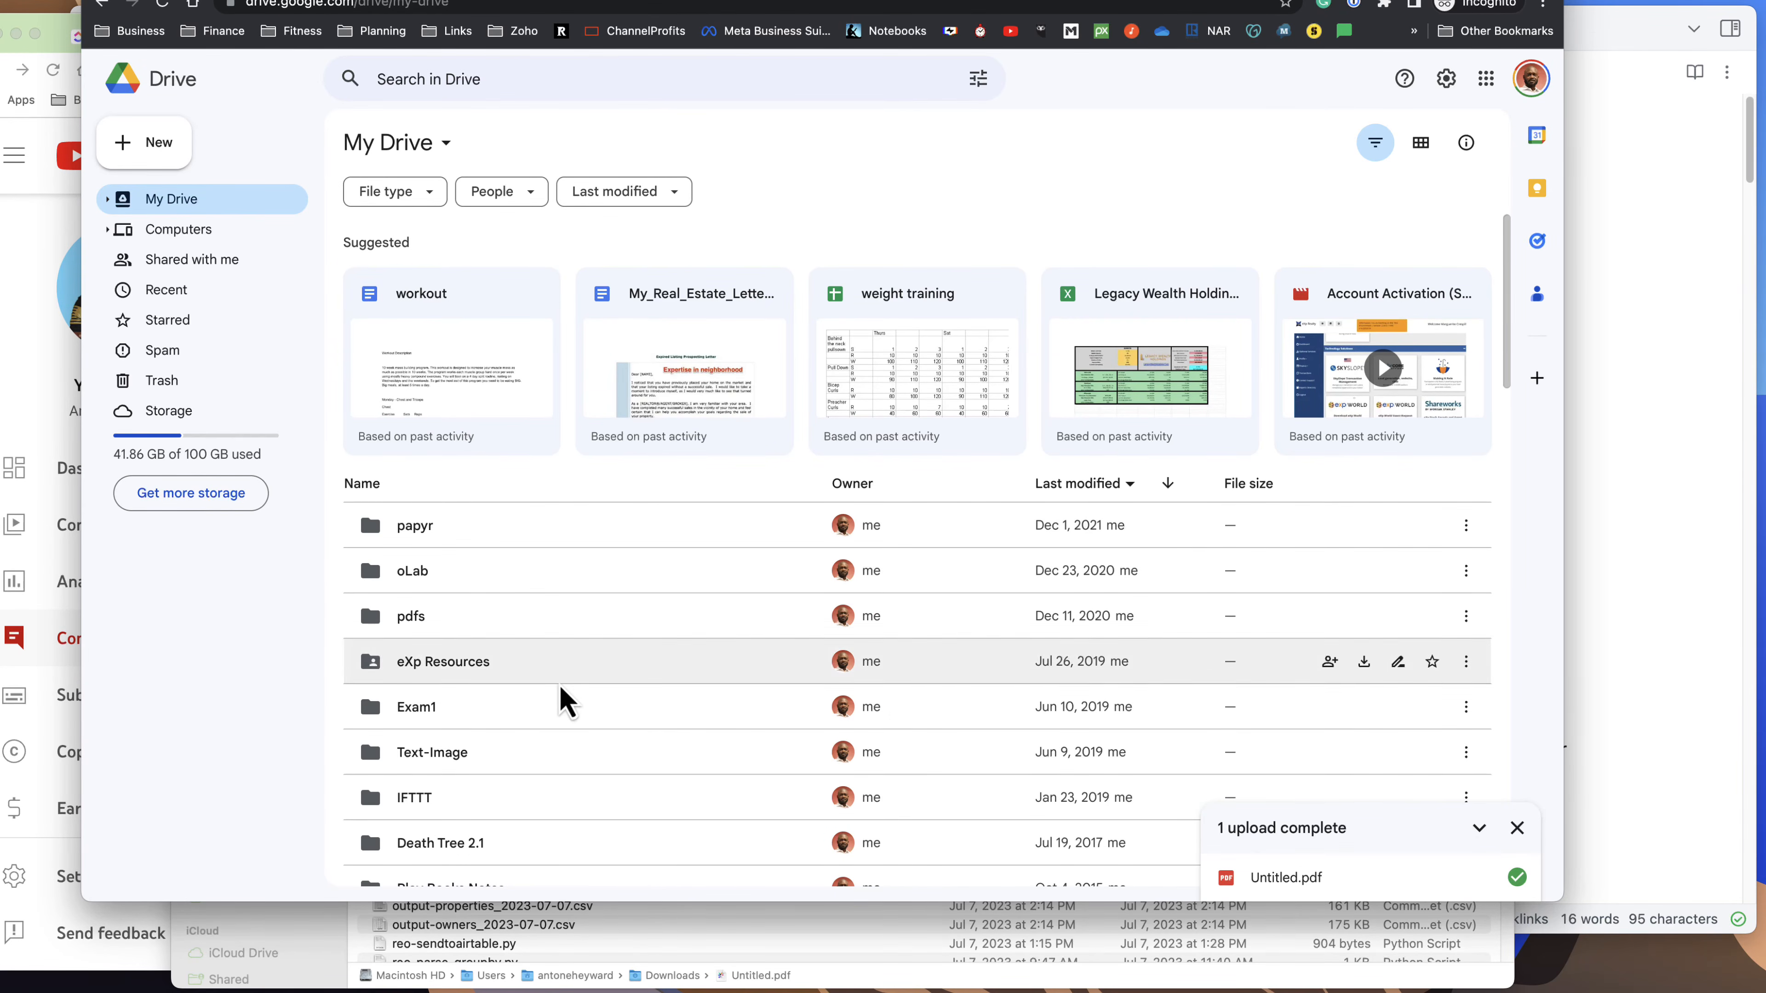
Open the uploaded Untitled.pdf from My Drive with Google Docs.
{"action": "scroll", "coordinate": [594, 686], "scroll_direction": "down", "scroll_amount": 7}
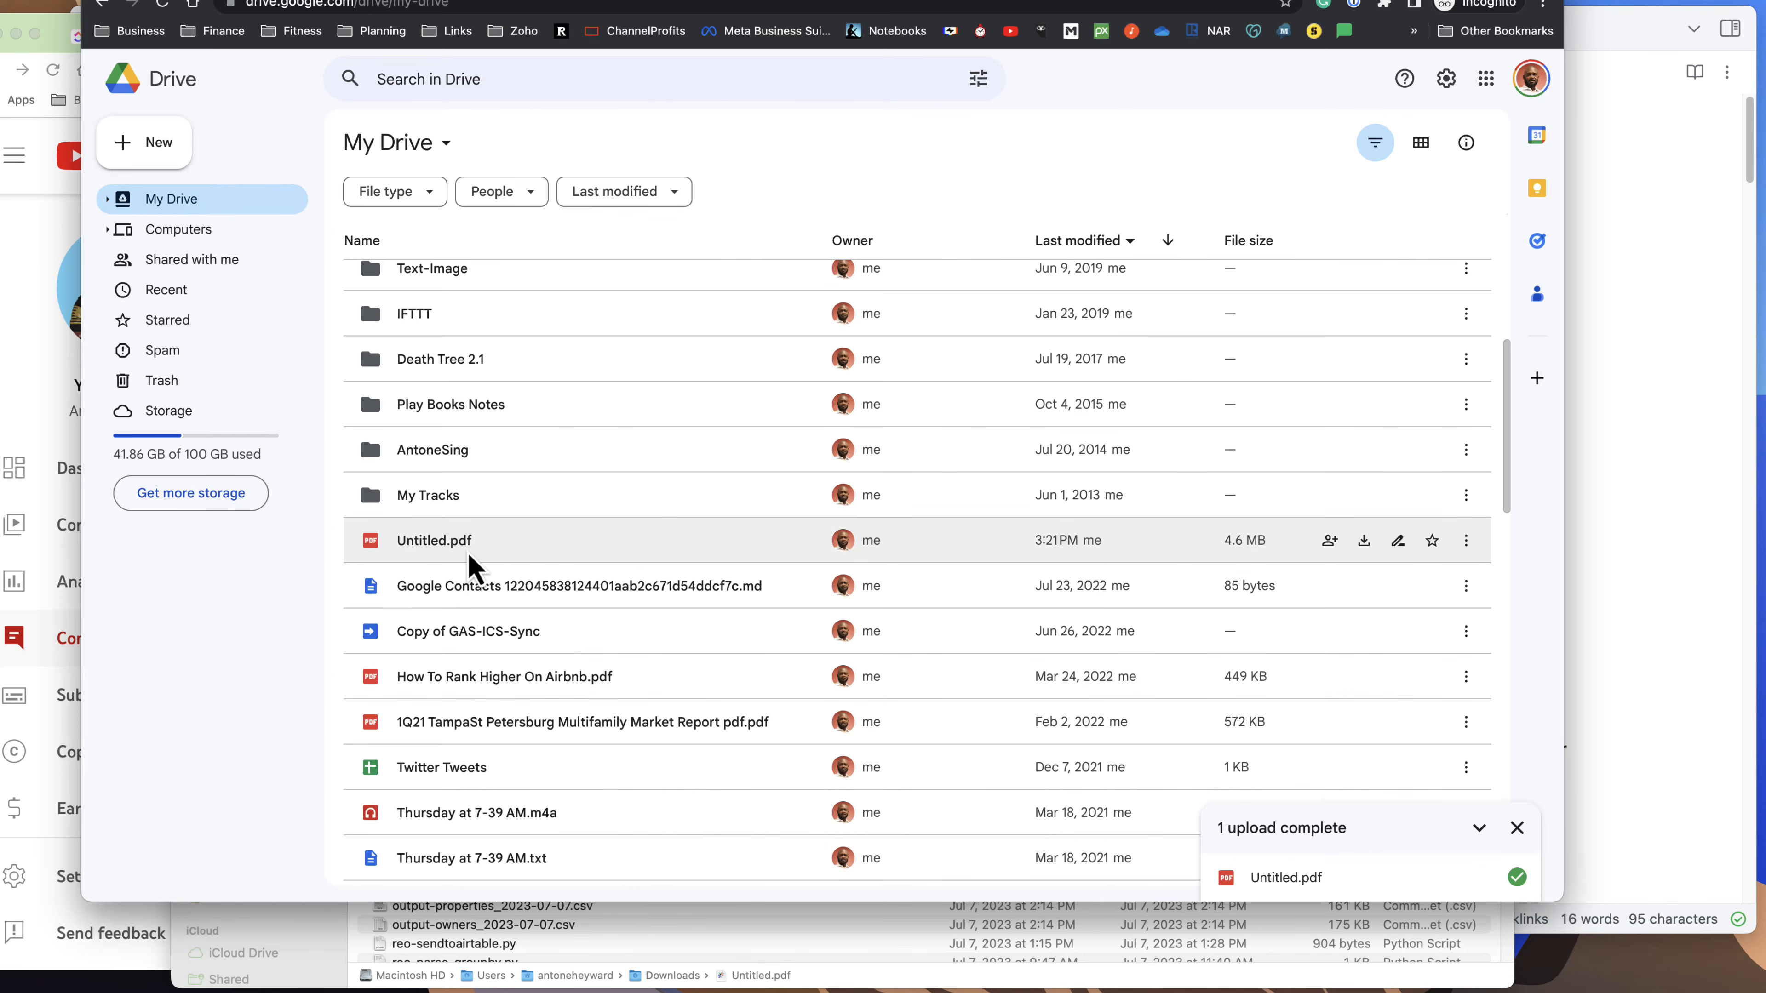
{"action": "left_click", "coordinate": [1466, 541]}
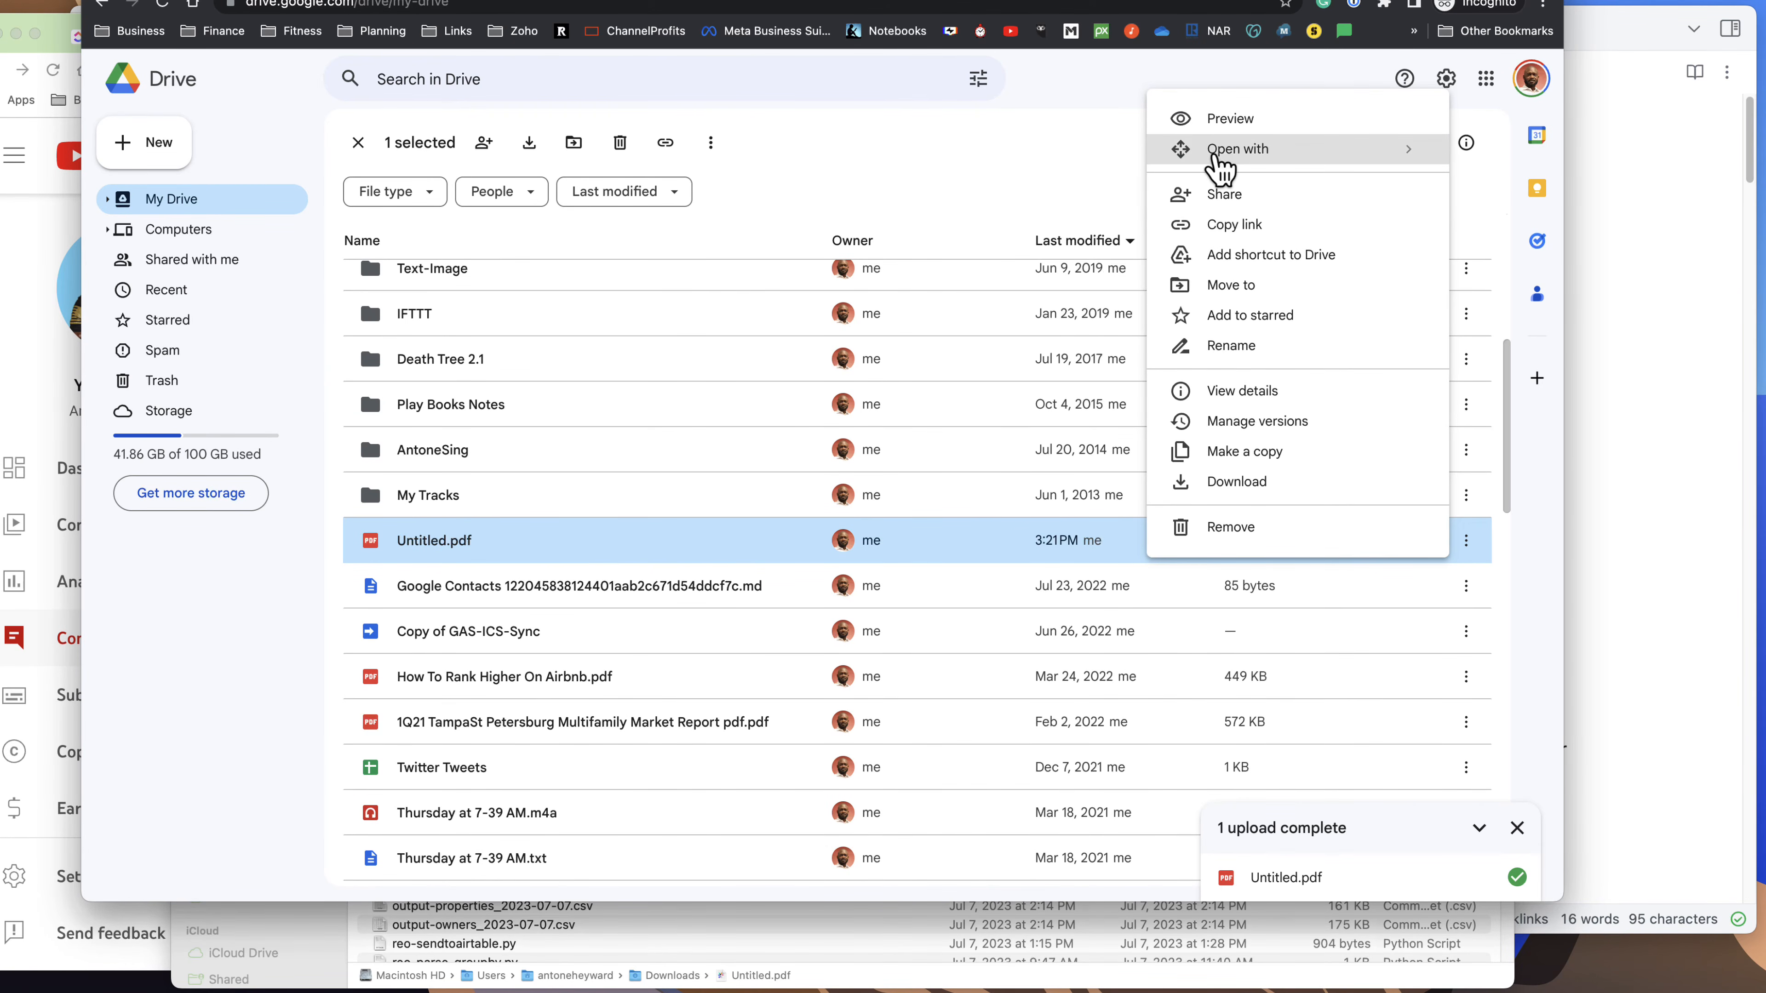
{"action": "mouse_move", "coordinate": [1182, 153]}
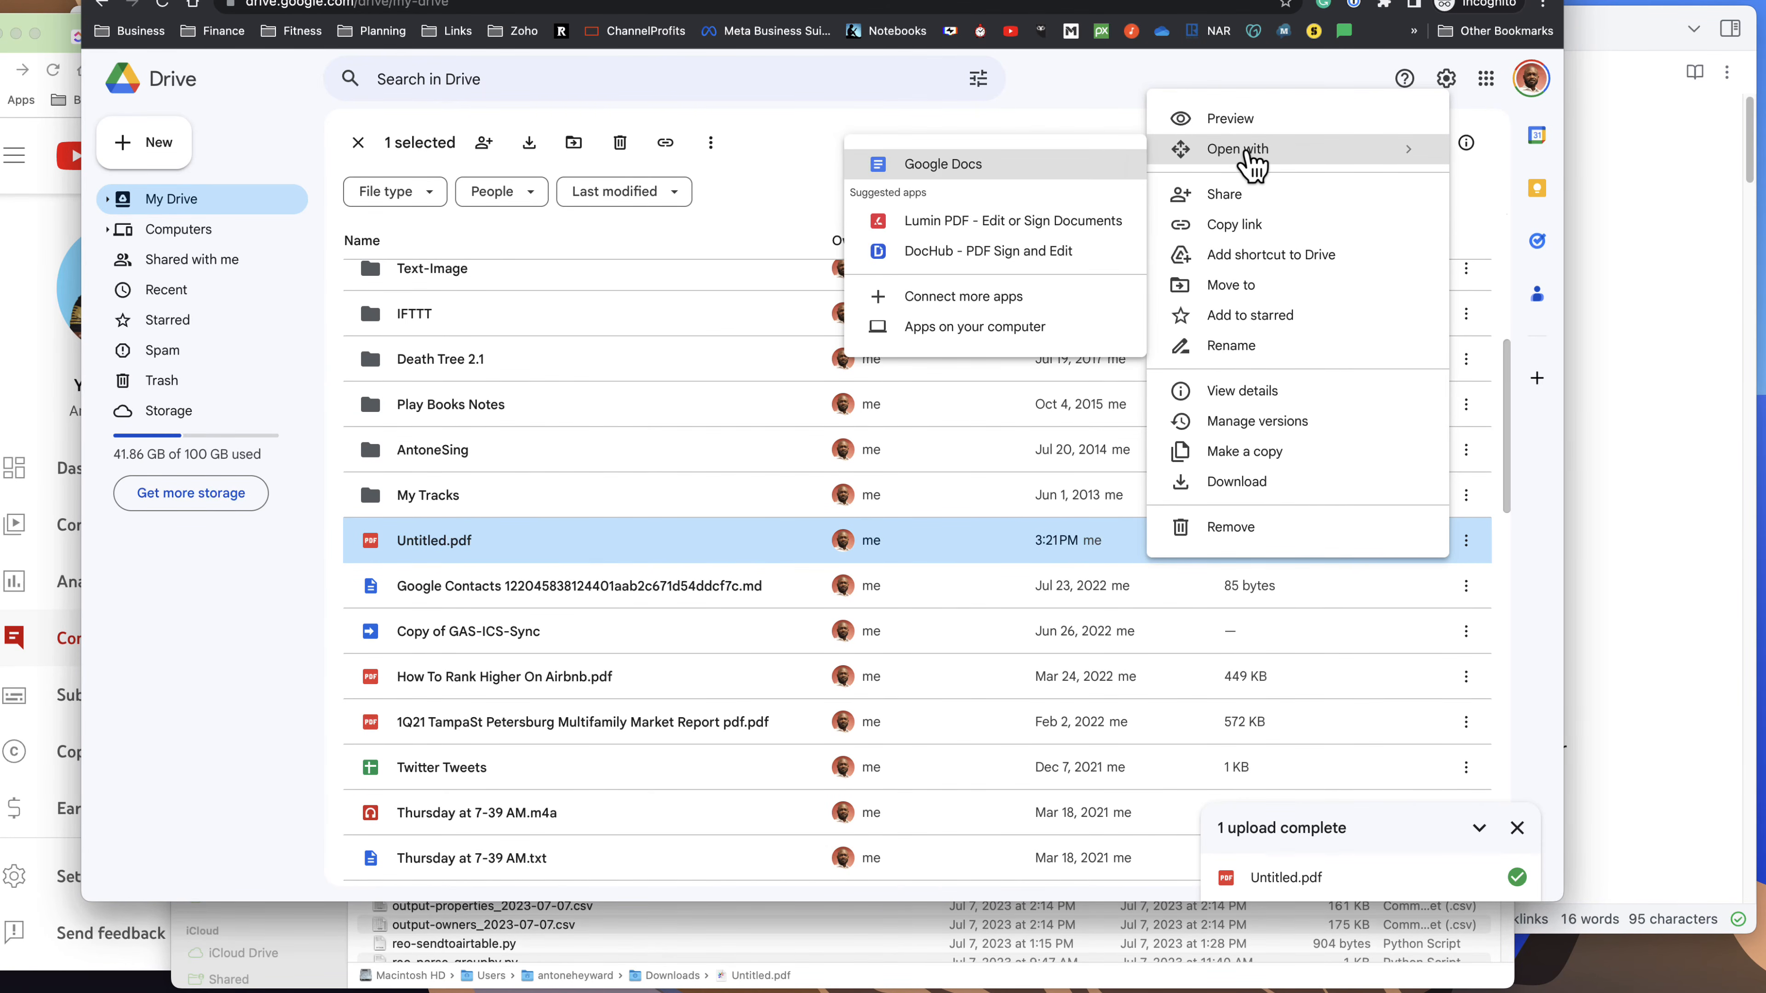
{"action": "left_click", "coordinate": [963, 179]}
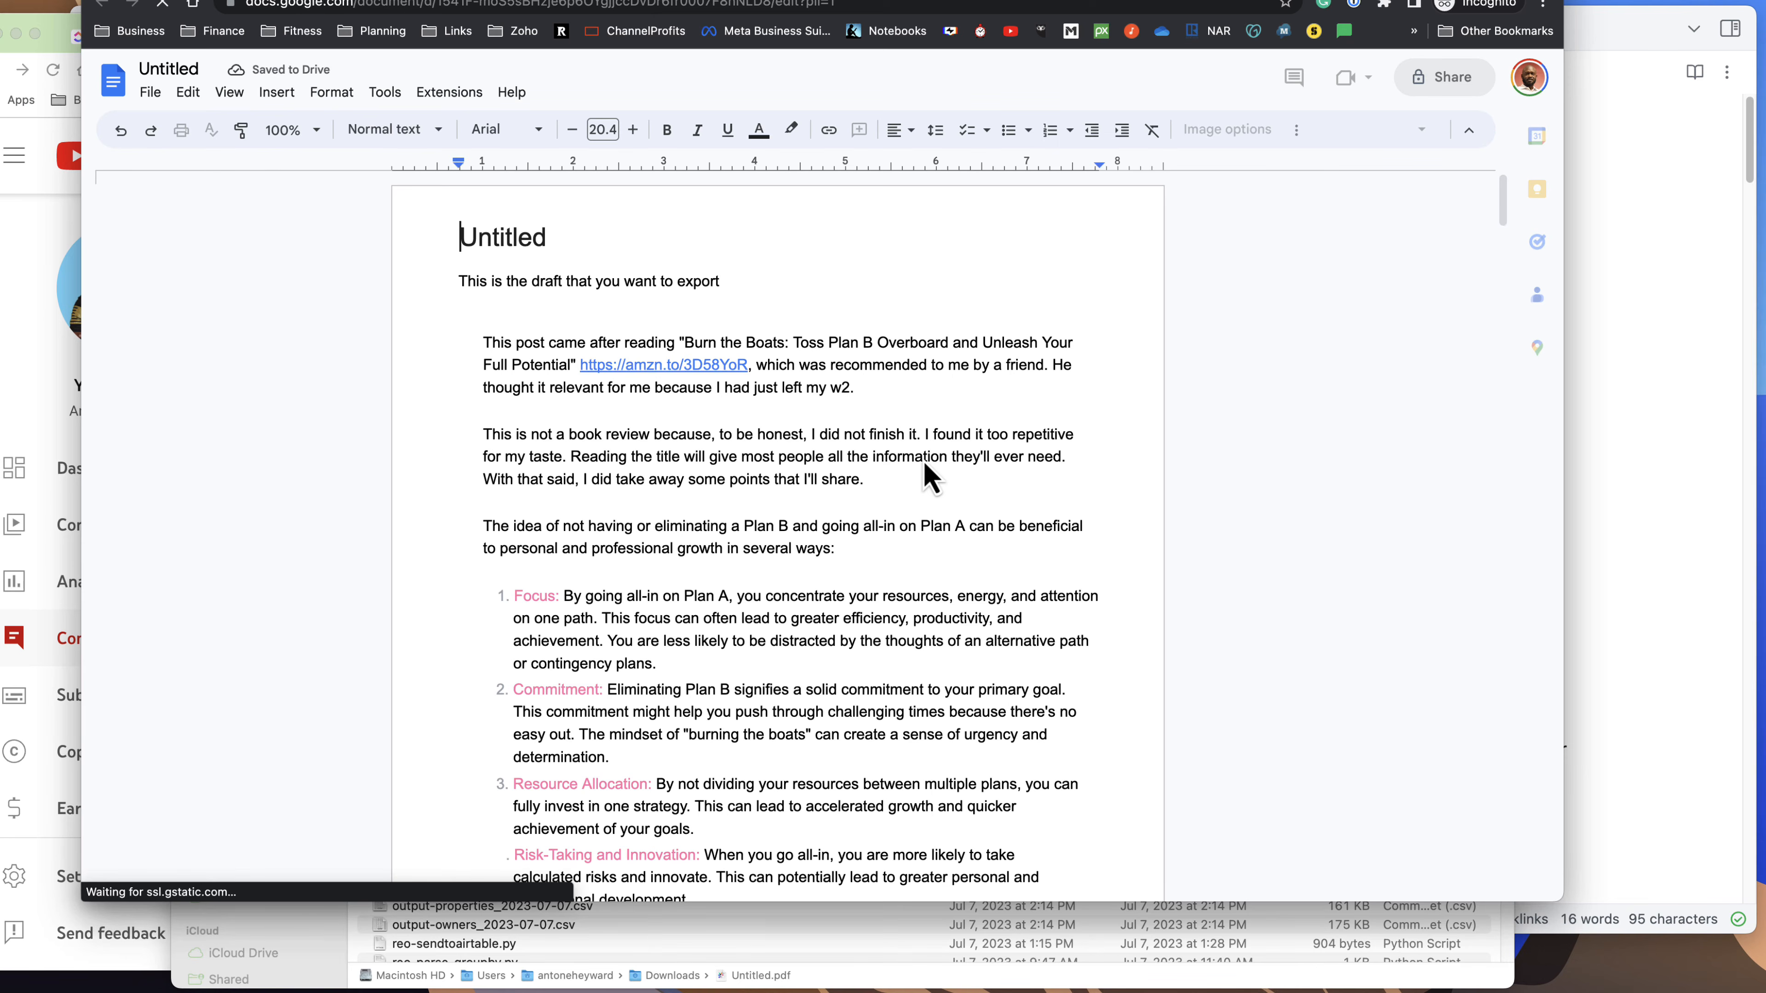
Check the start of the converted Google Docs document and dismiss the pageless format introduction.
{"action": "scroll", "coordinate": [813, 501], "scroll_direction": "down", "scroll_amount": 3}
{"action": "scroll", "coordinate": [812, 501], "scroll_direction": "down", "scroll_amount": 3}
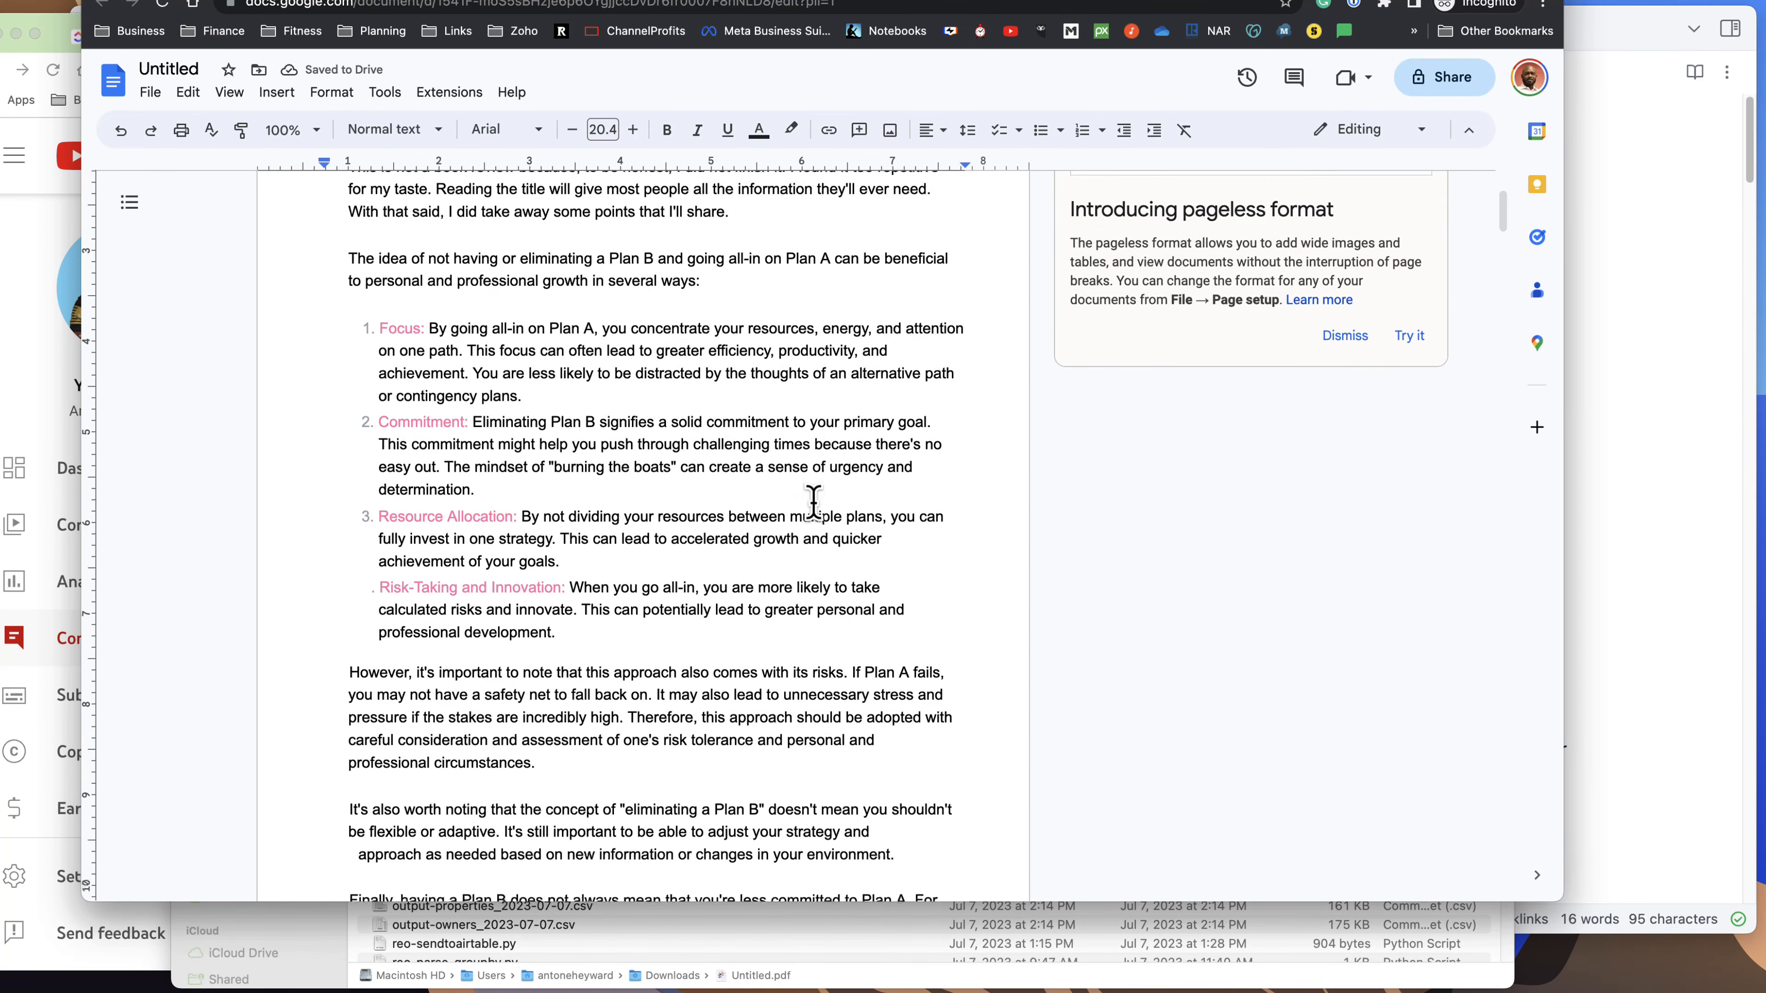
{"action": "scroll", "coordinate": [813, 503], "scroll_direction": "up", "scroll_amount": 5}
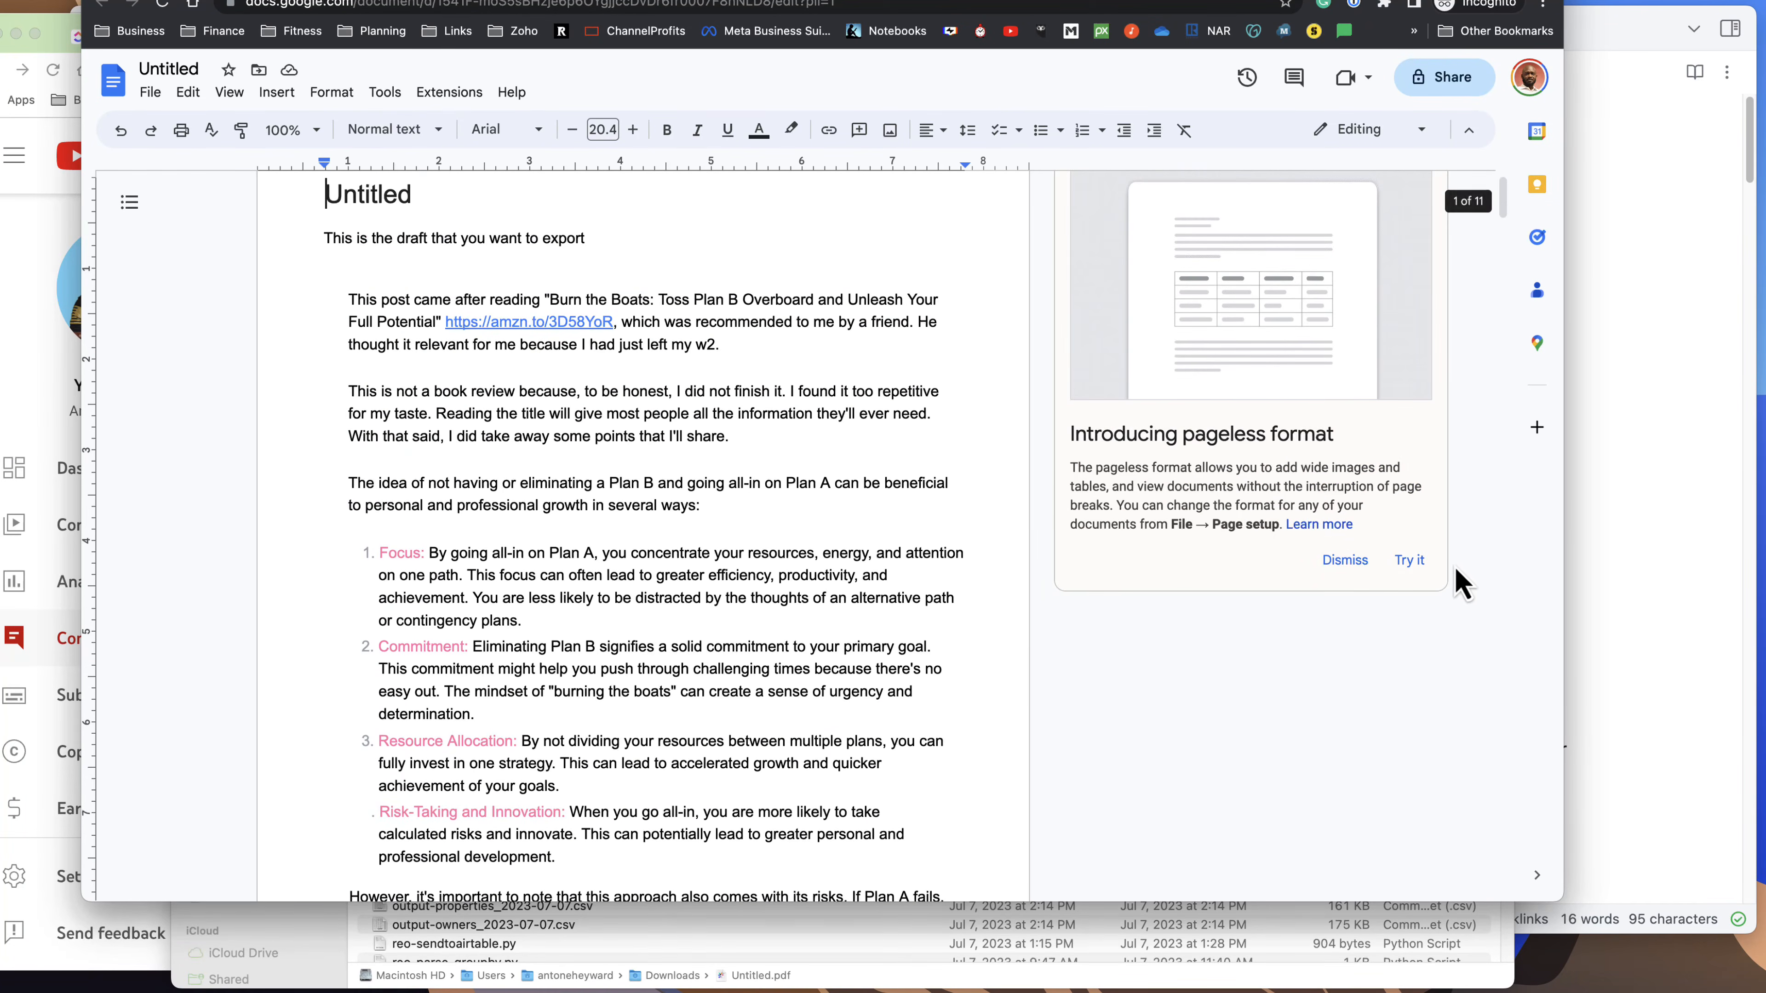
{"action": "left_click", "coordinate": [1356, 564]}
Look through the converted Google Docs document from the Plan B text to the "Your Day In Three Columns" section.
{"action": "scroll", "coordinate": [992, 668], "scroll_direction": "down", "scroll_amount": 10}
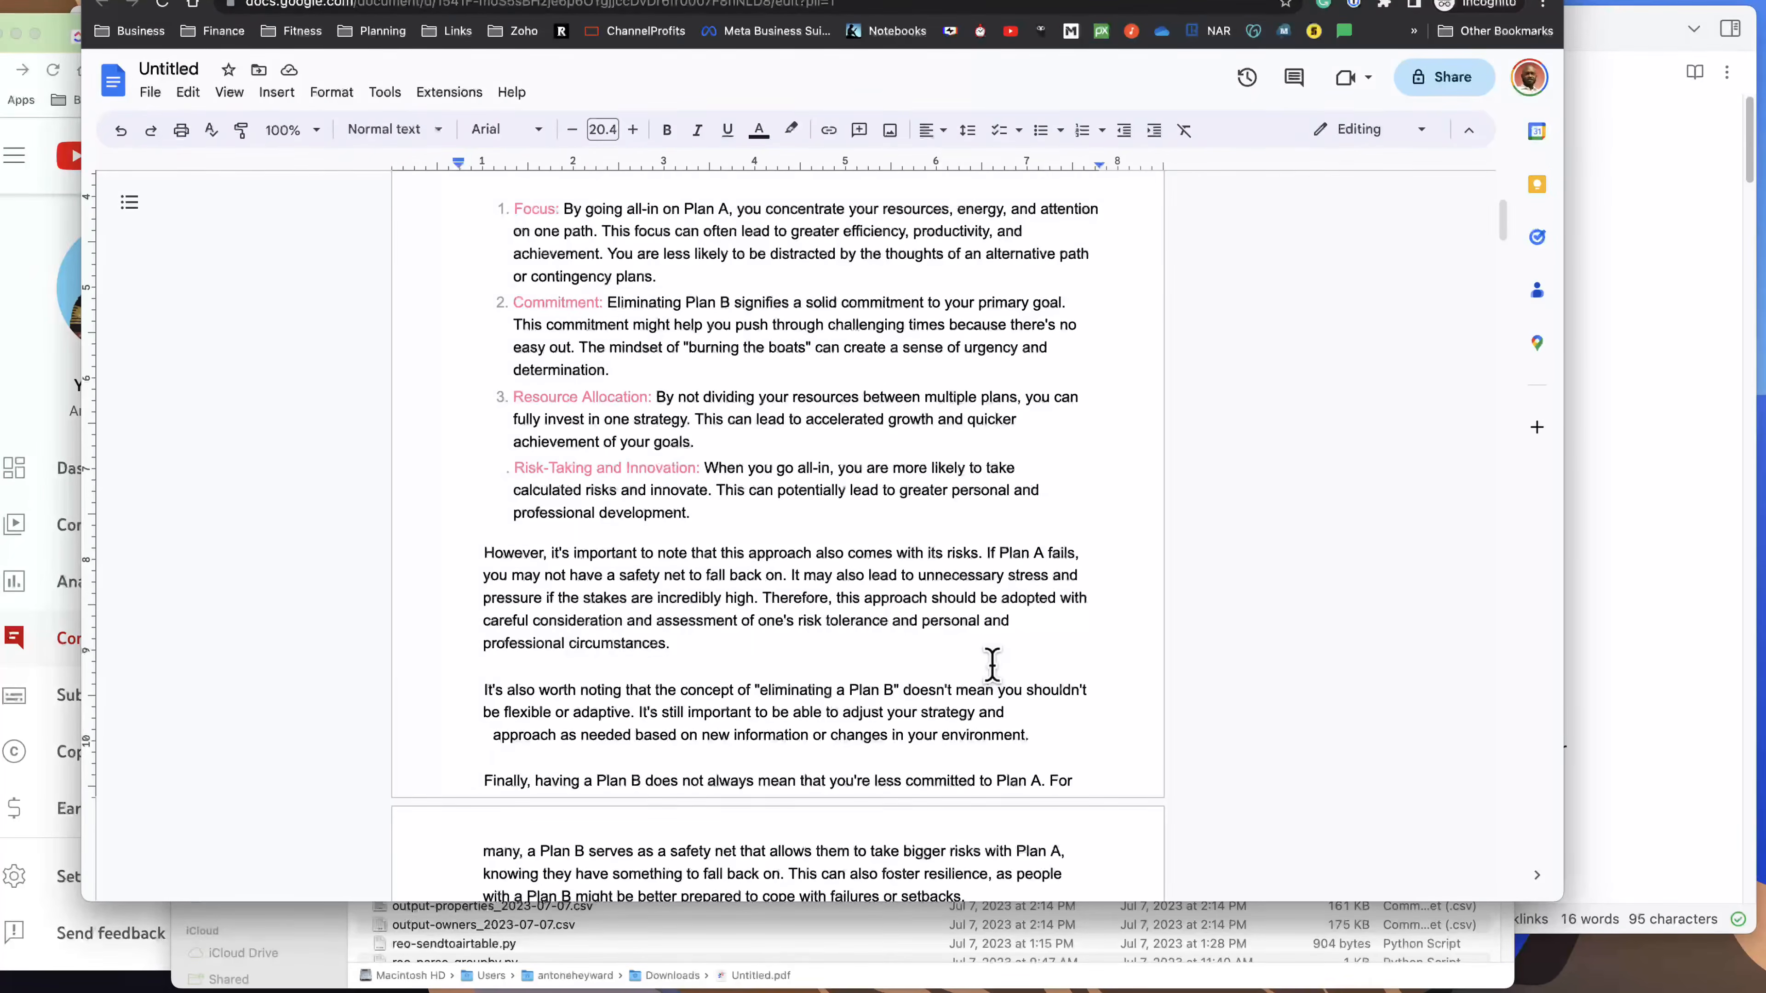
{"action": "scroll", "coordinate": [993, 662], "scroll_direction": "down", "scroll_amount": 15}
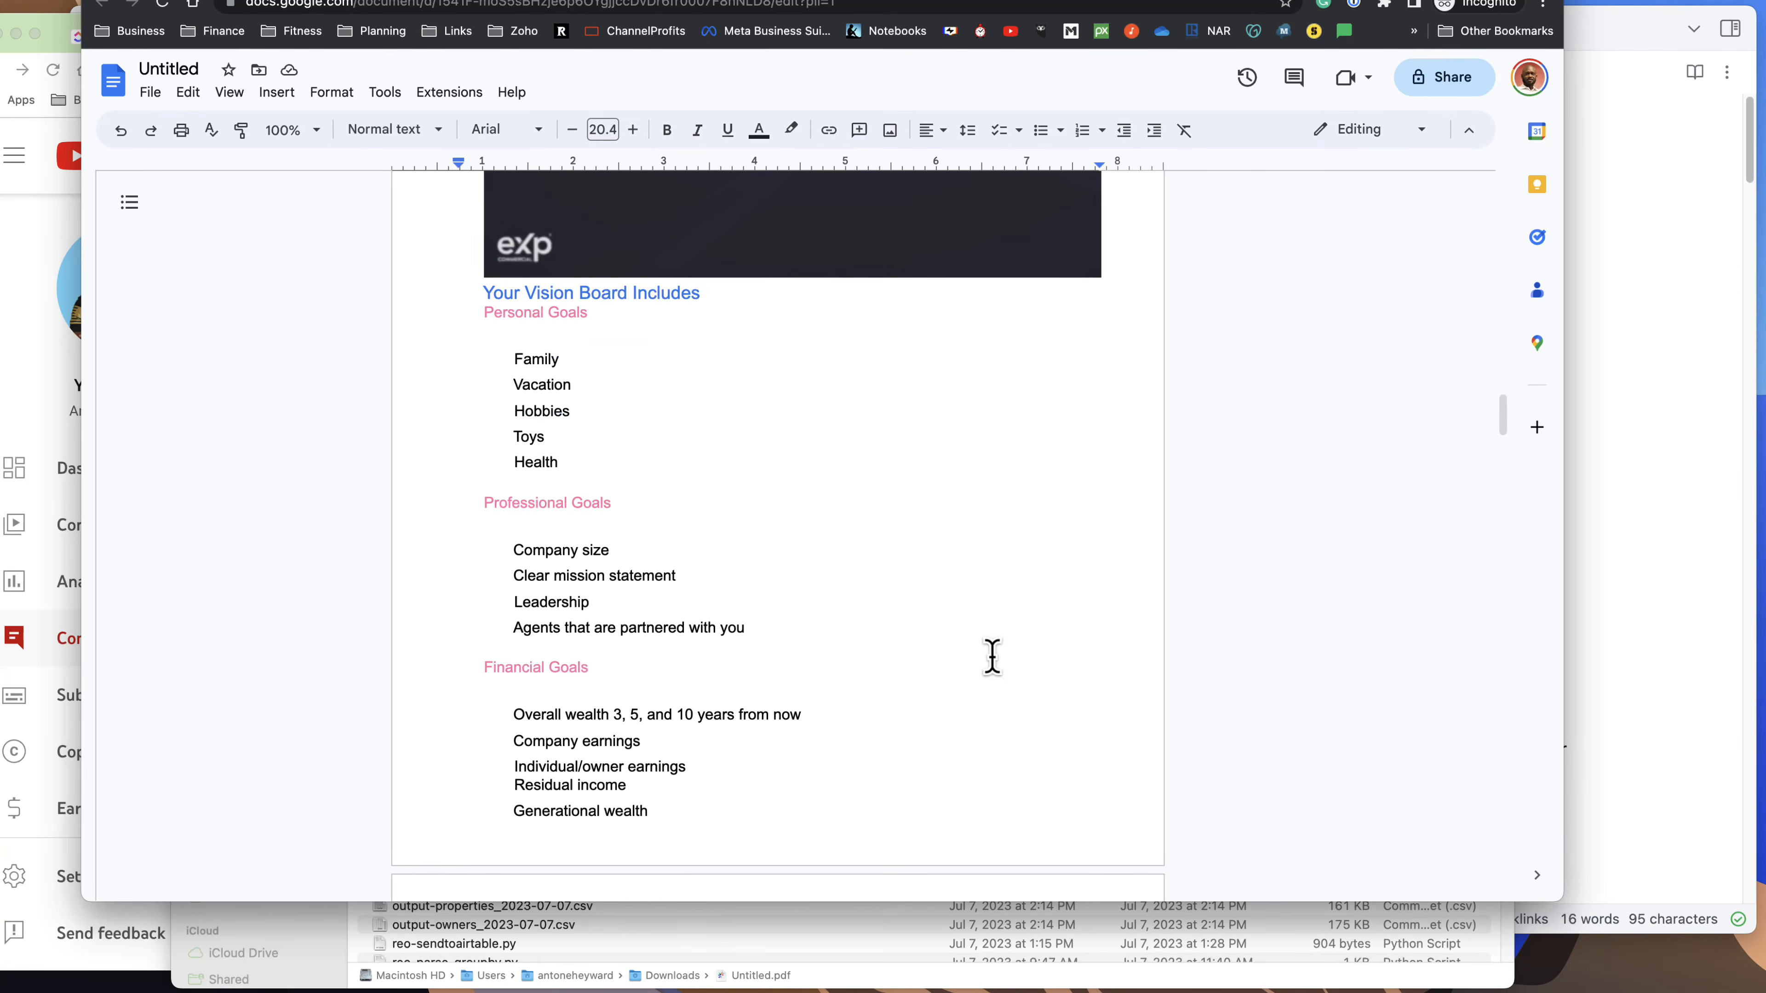
{"action": "scroll", "coordinate": [992, 659], "scroll_direction": "down", "scroll_amount": 10}
{"action": "scroll", "coordinate": [992, 654], "scroll_direction": "down", "scroll_amount": 10}
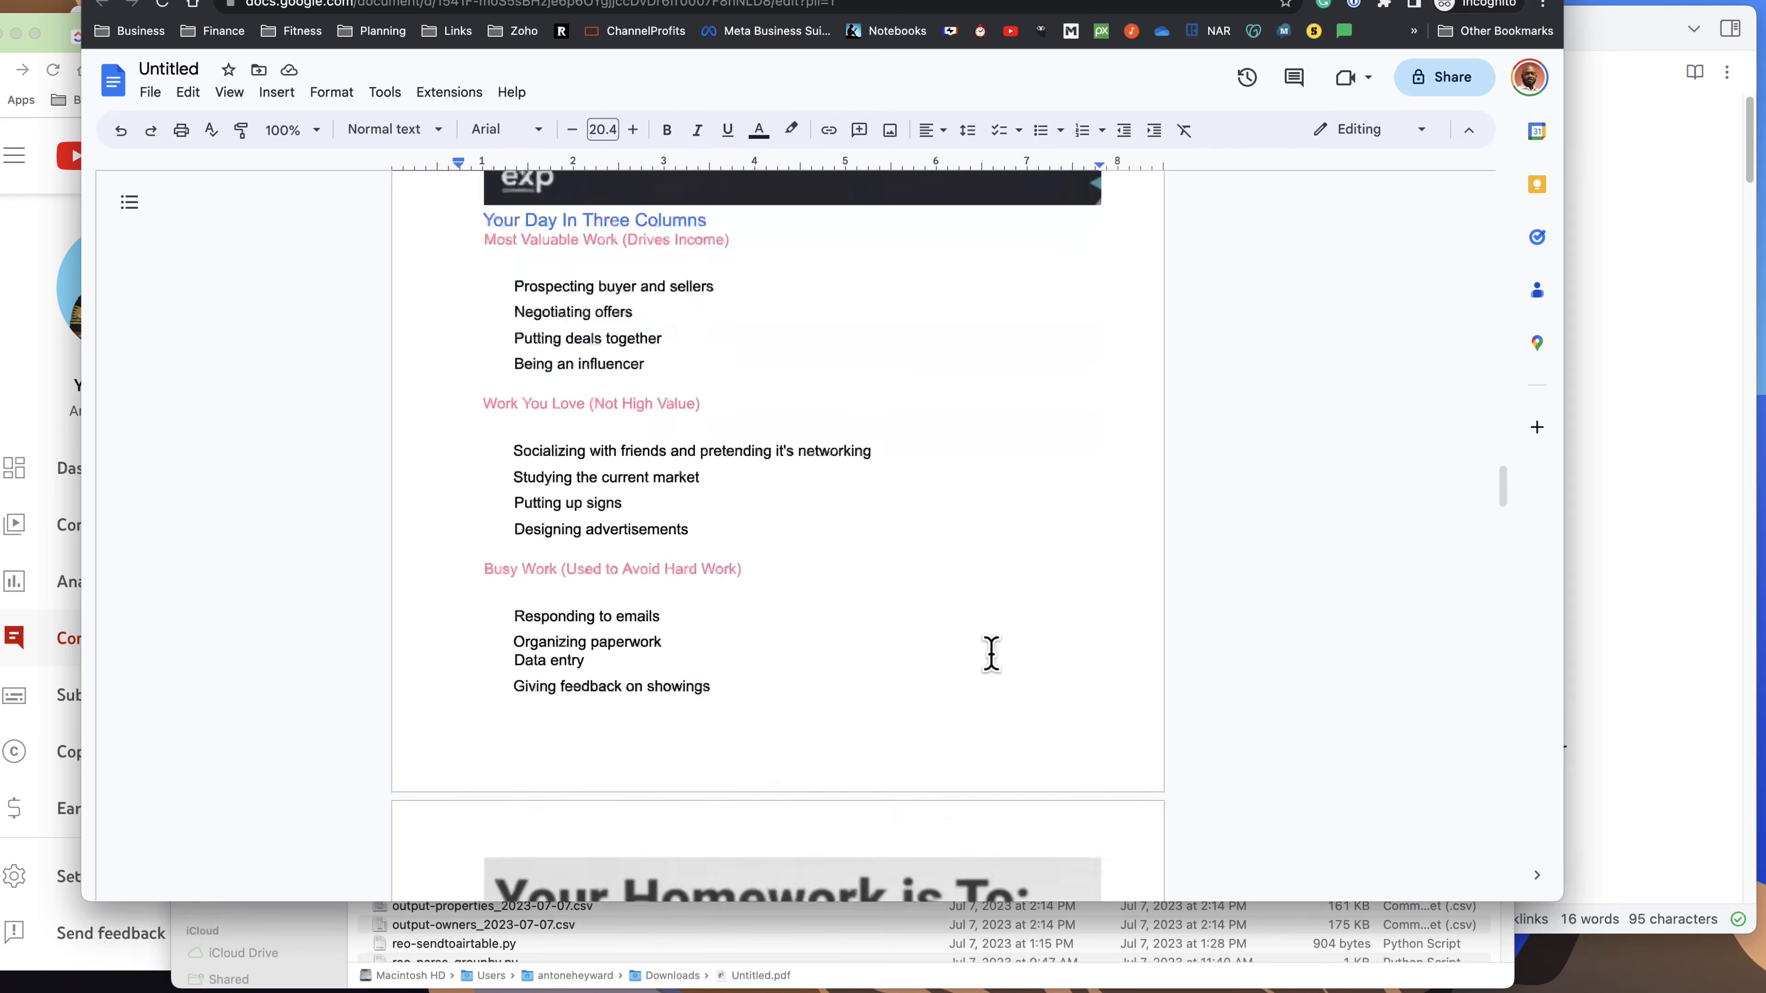
Look through the rest of the converted document, from the homework section to the weekly goals table, and return to its beginning.
{"action": "scroll", "coordinate": [991, 656], "scroll_direction": "down", "scroll_amount": 10}
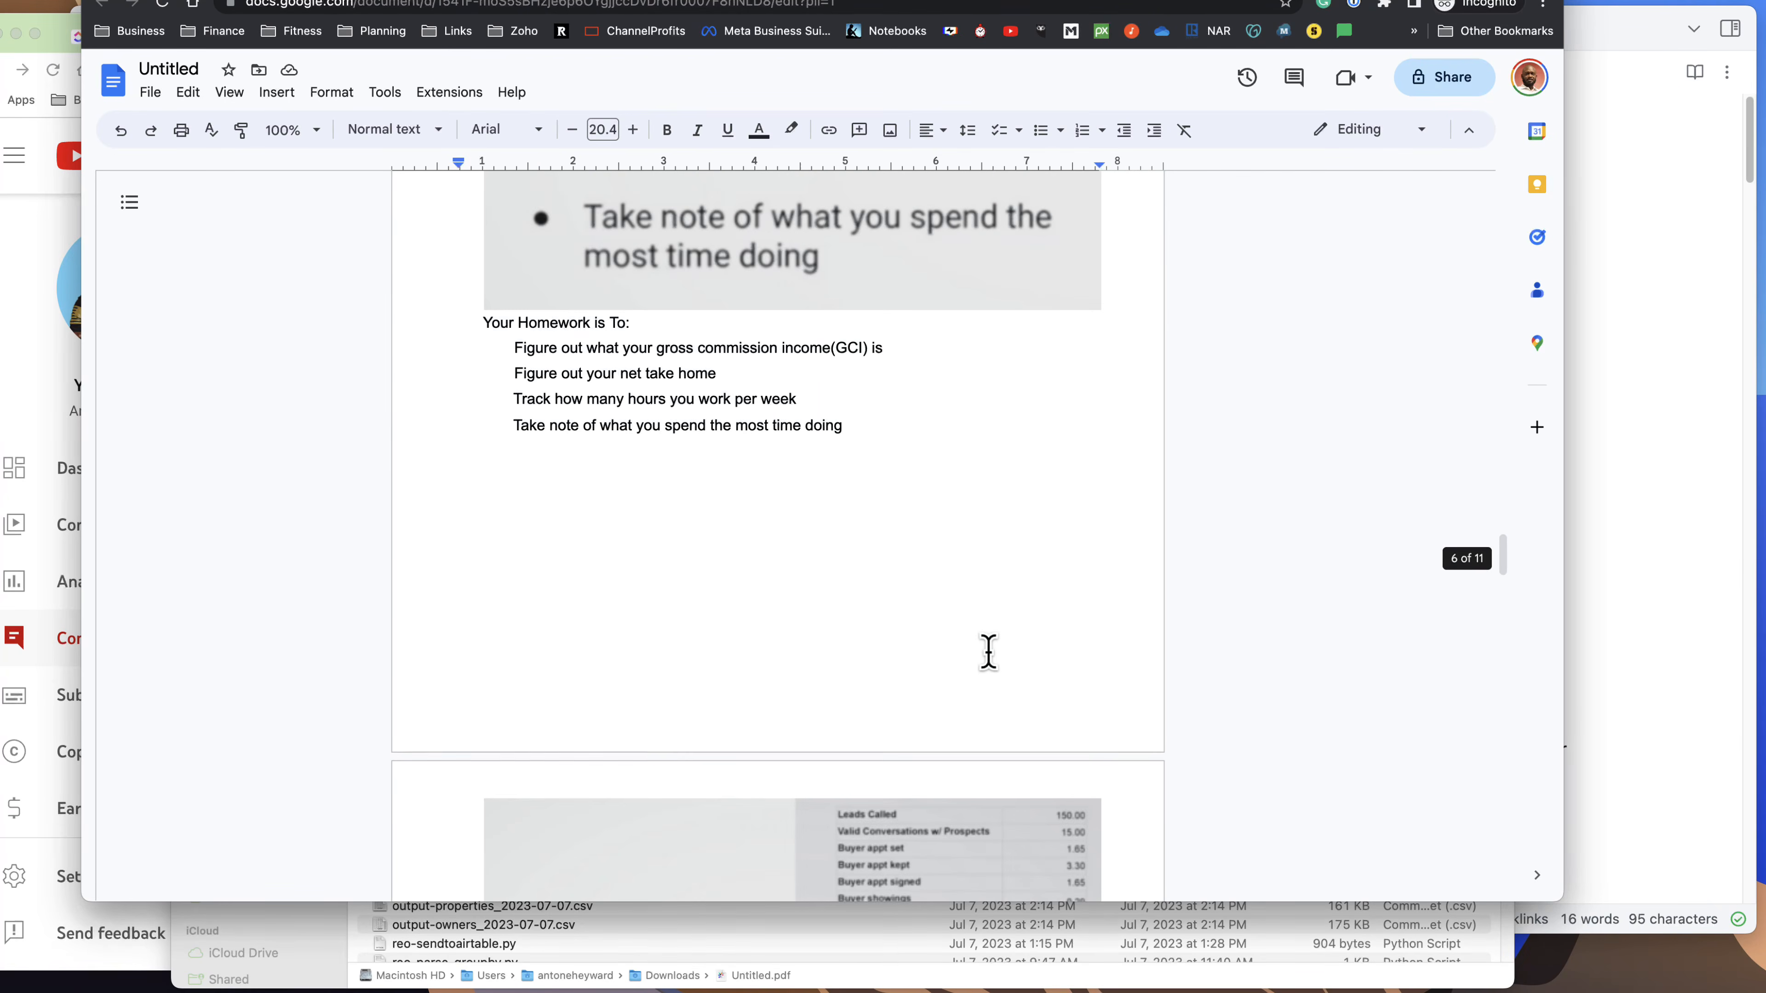
{"action": "scroll", "coordinate": [988, 652], "scroll_direction": "down", "scroll_amount": 10}
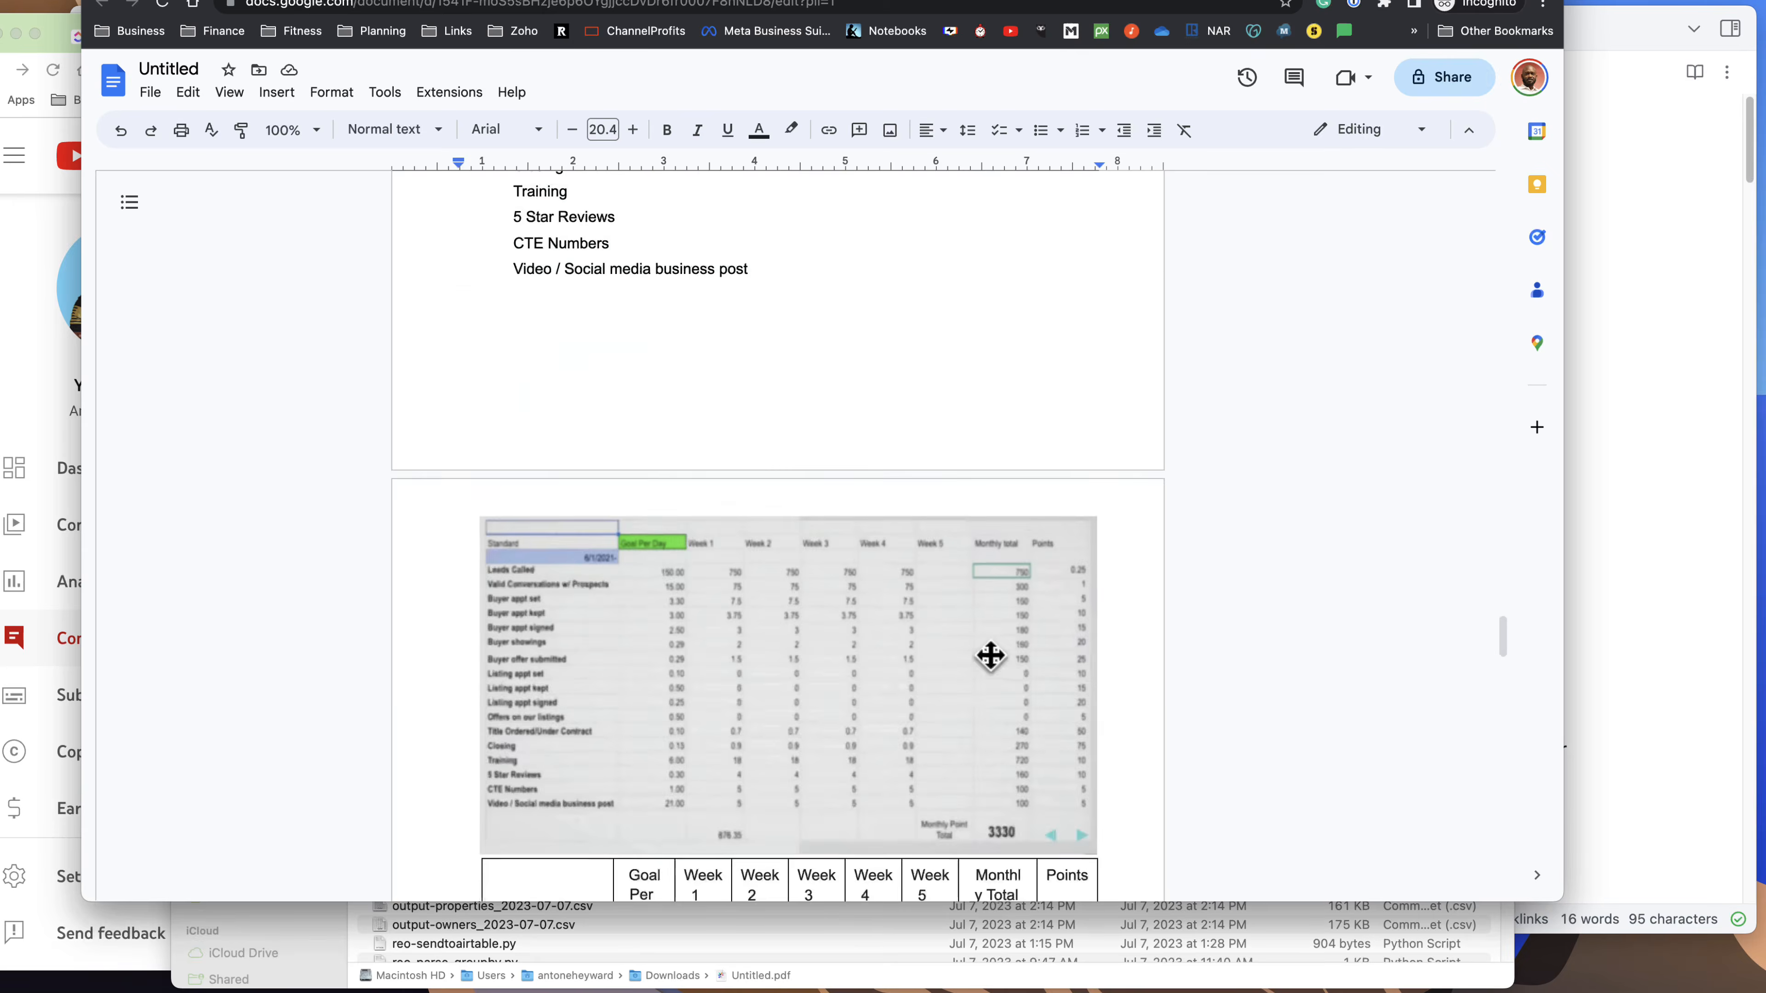
{"action": "scroll", "coordinate": [988, 651], "scroll_direction": "down", "scroll_amount": 10}
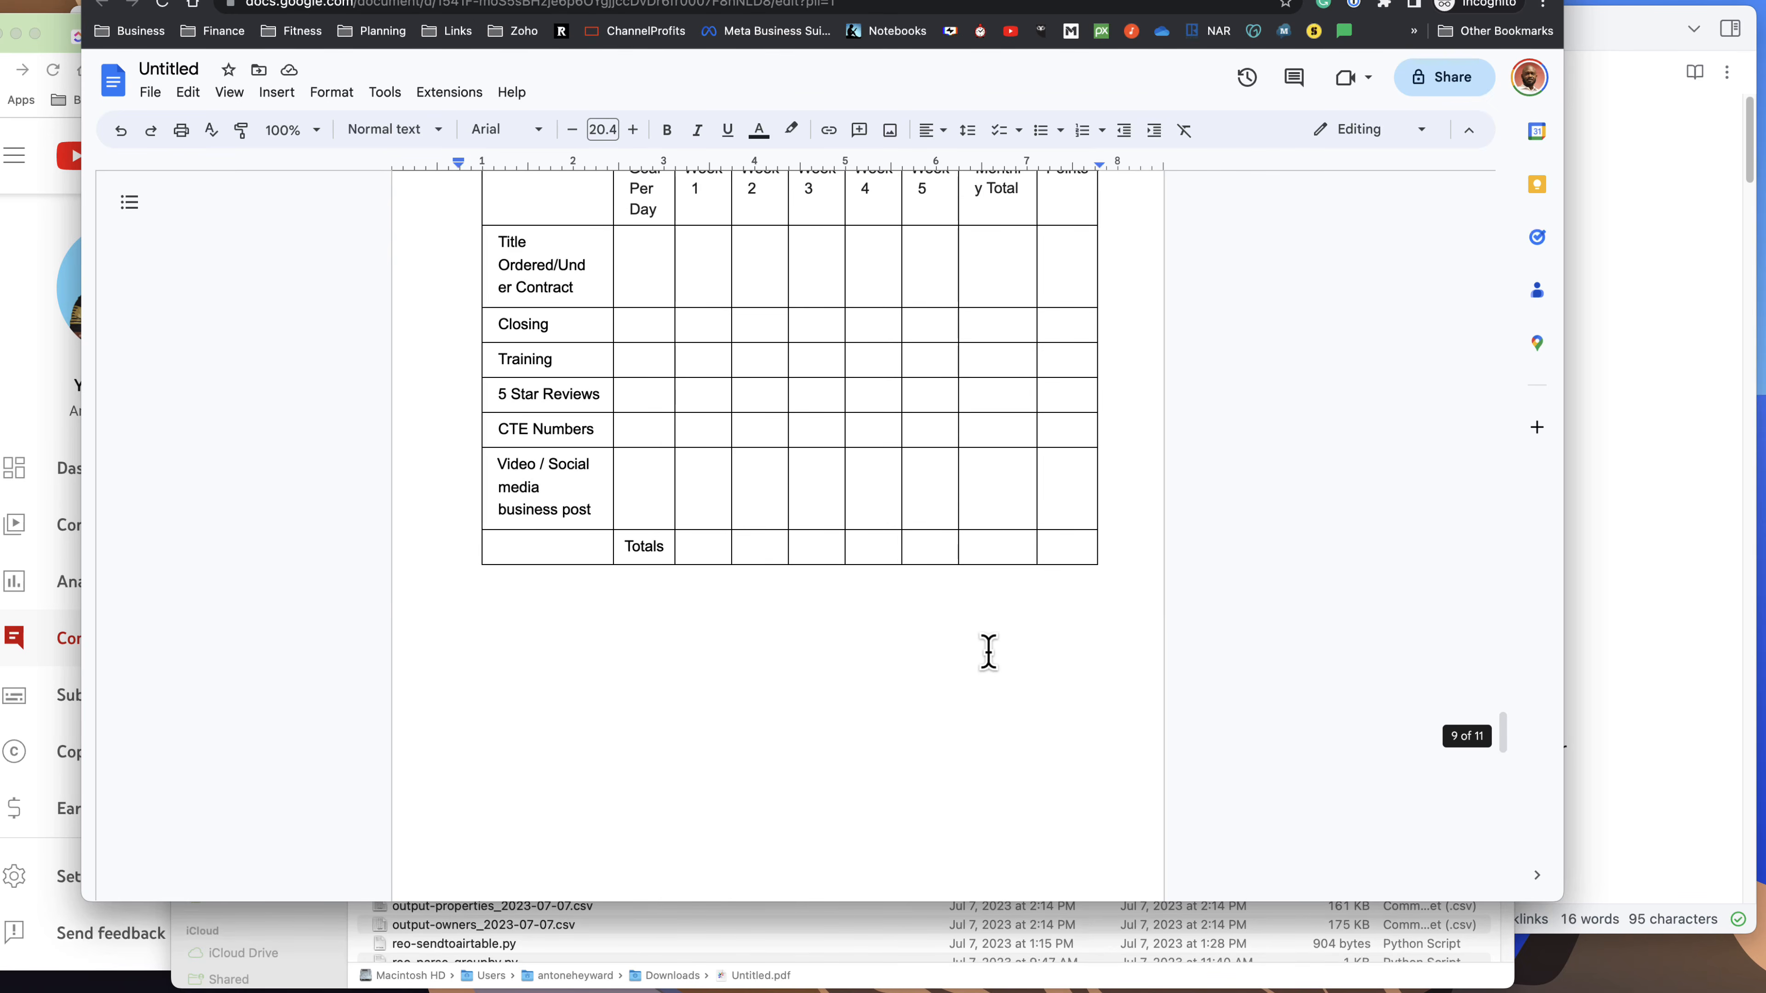
{"action": "scroll", "coordinate": [988, 651], "scroll_direction": "up", "scroll_amount": 20}
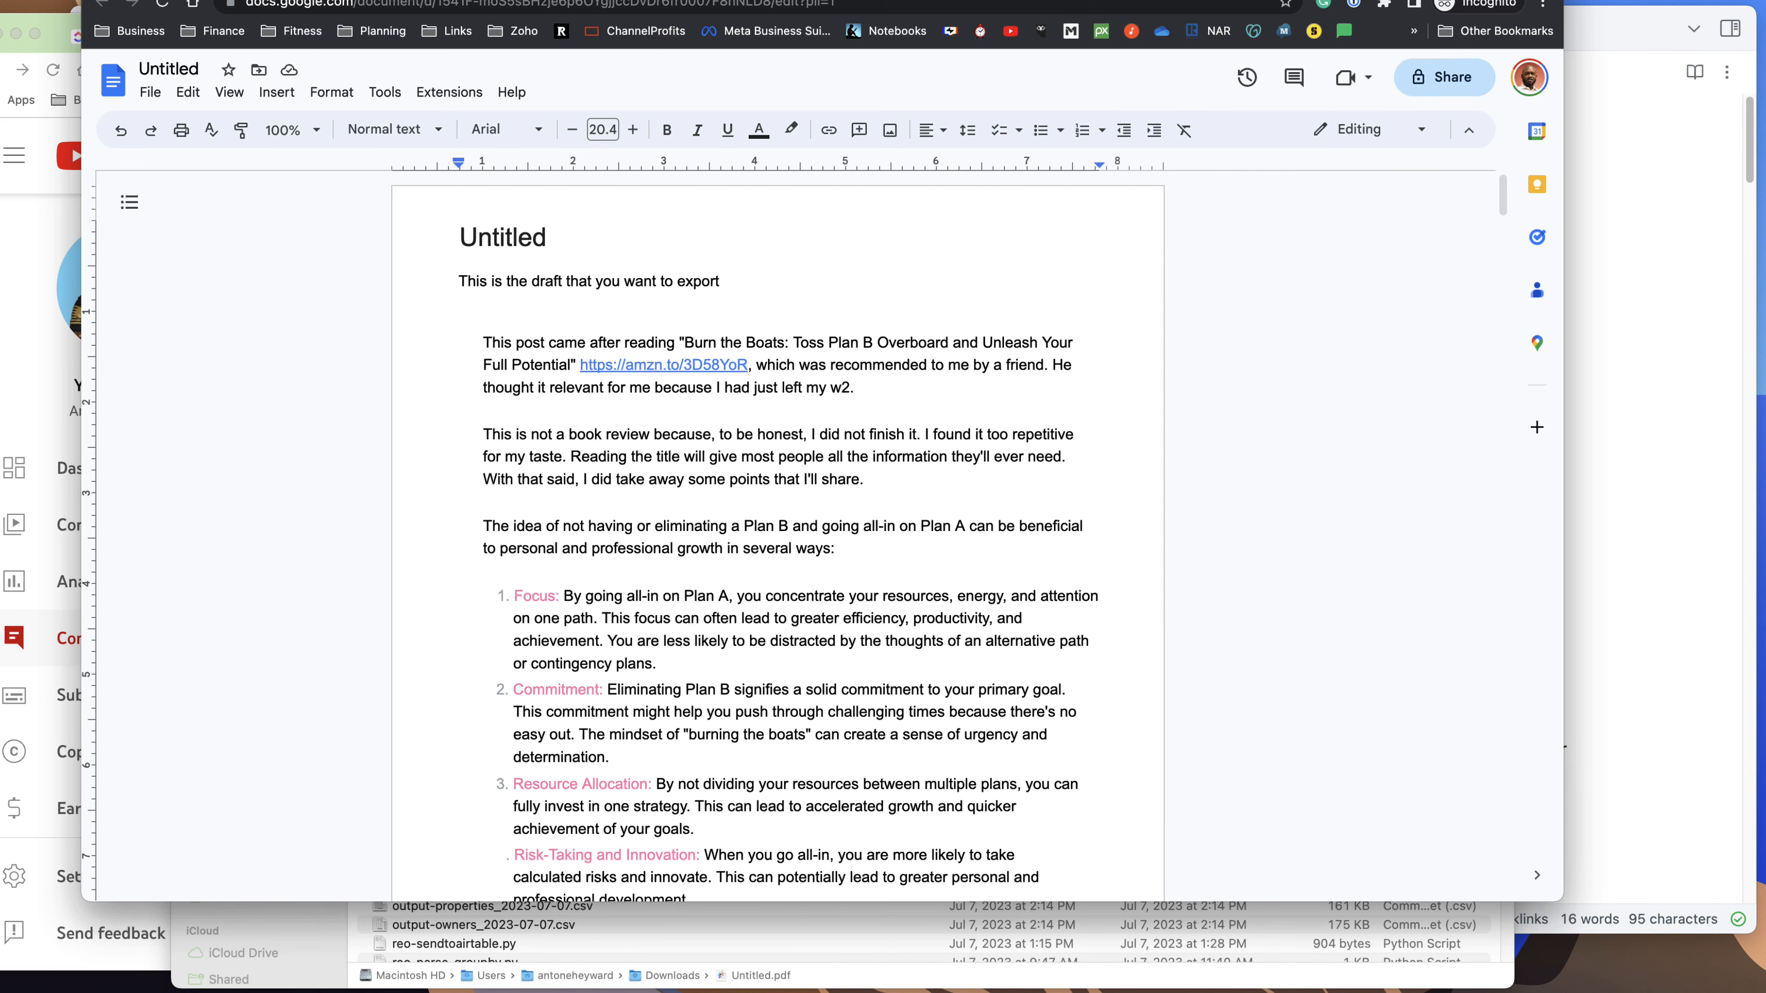
Check the YouTube Studio comment asking how to export selected notes into a draft, and return to the Untitled note in Obsidian.
{"action": "key", "text": "super+Tab"}
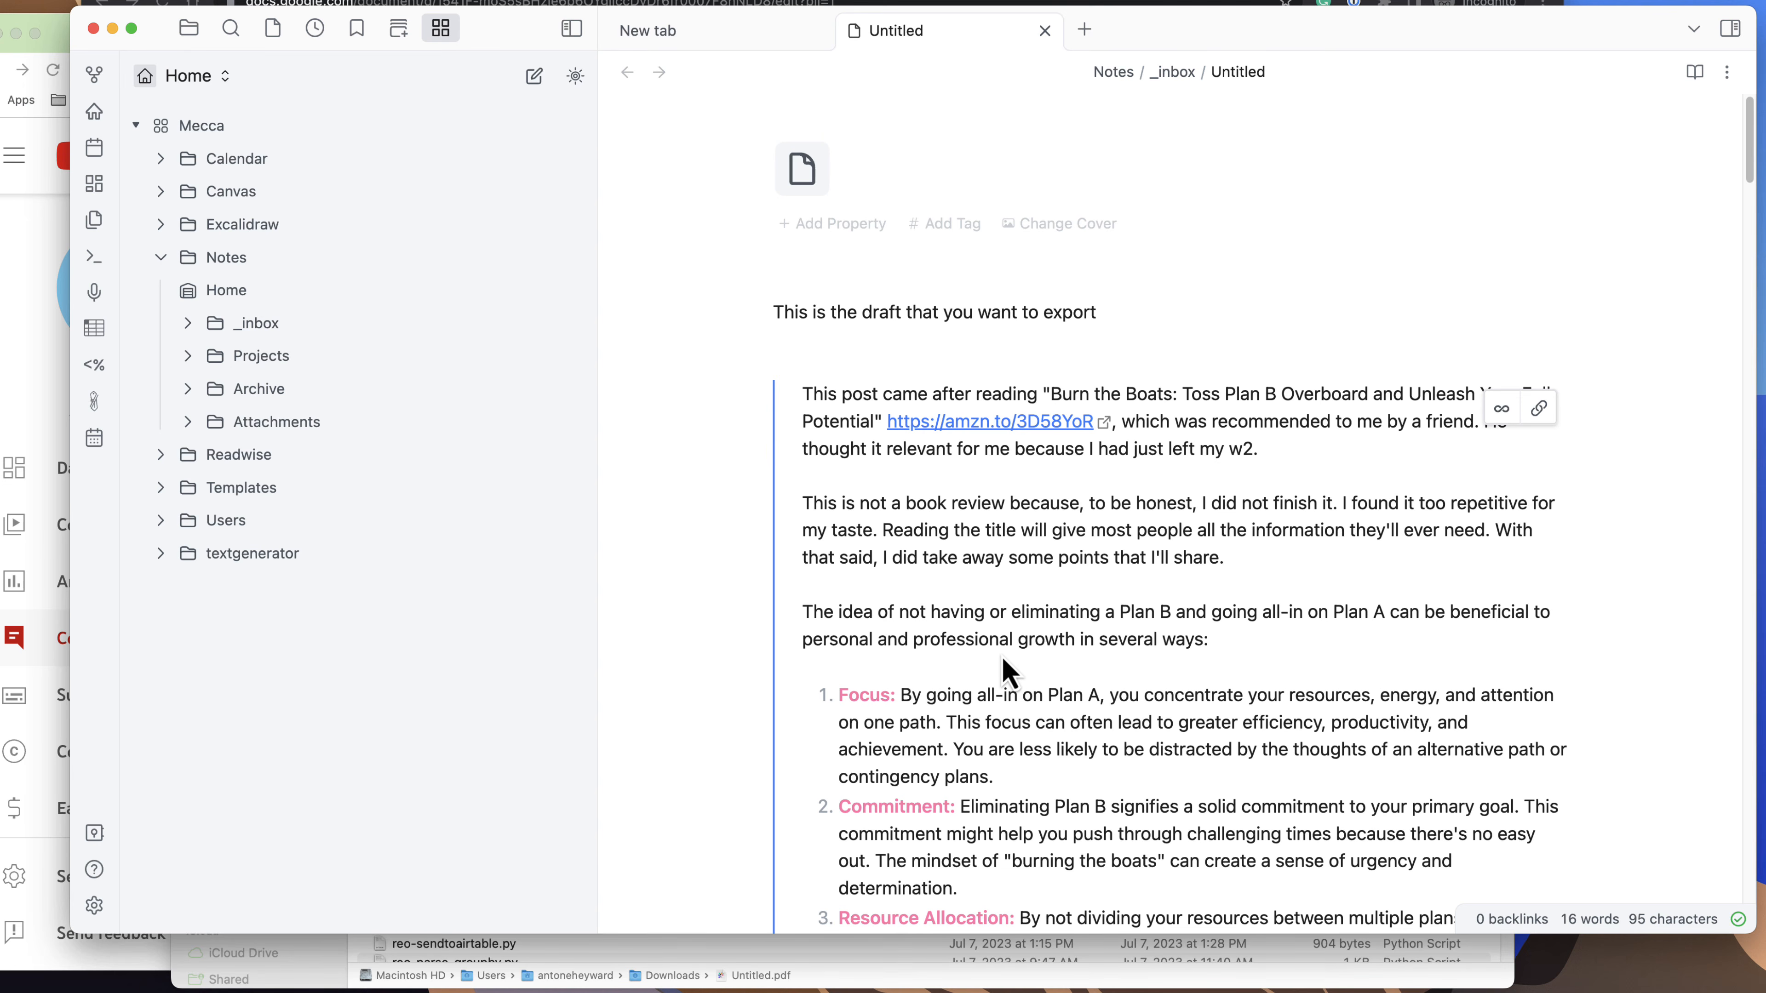
{"action": "left_click", "coordinate": [42, 353]}
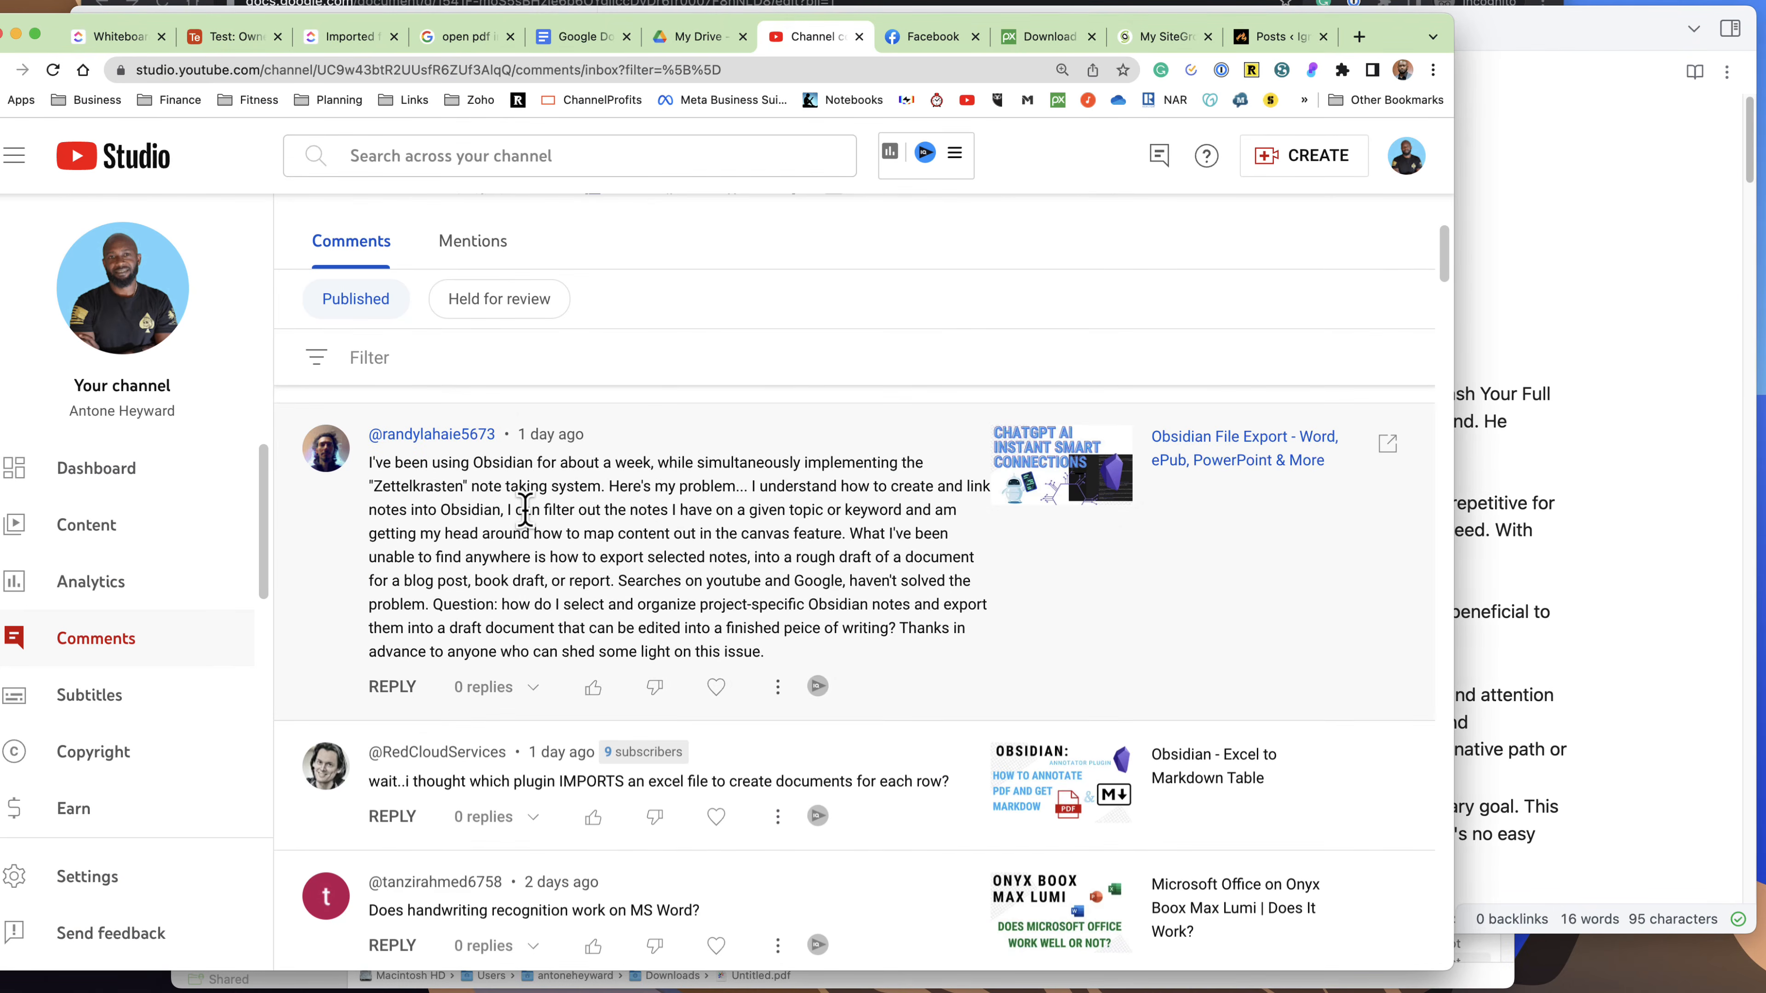
{"action": "key", "text": "super+Tab"}
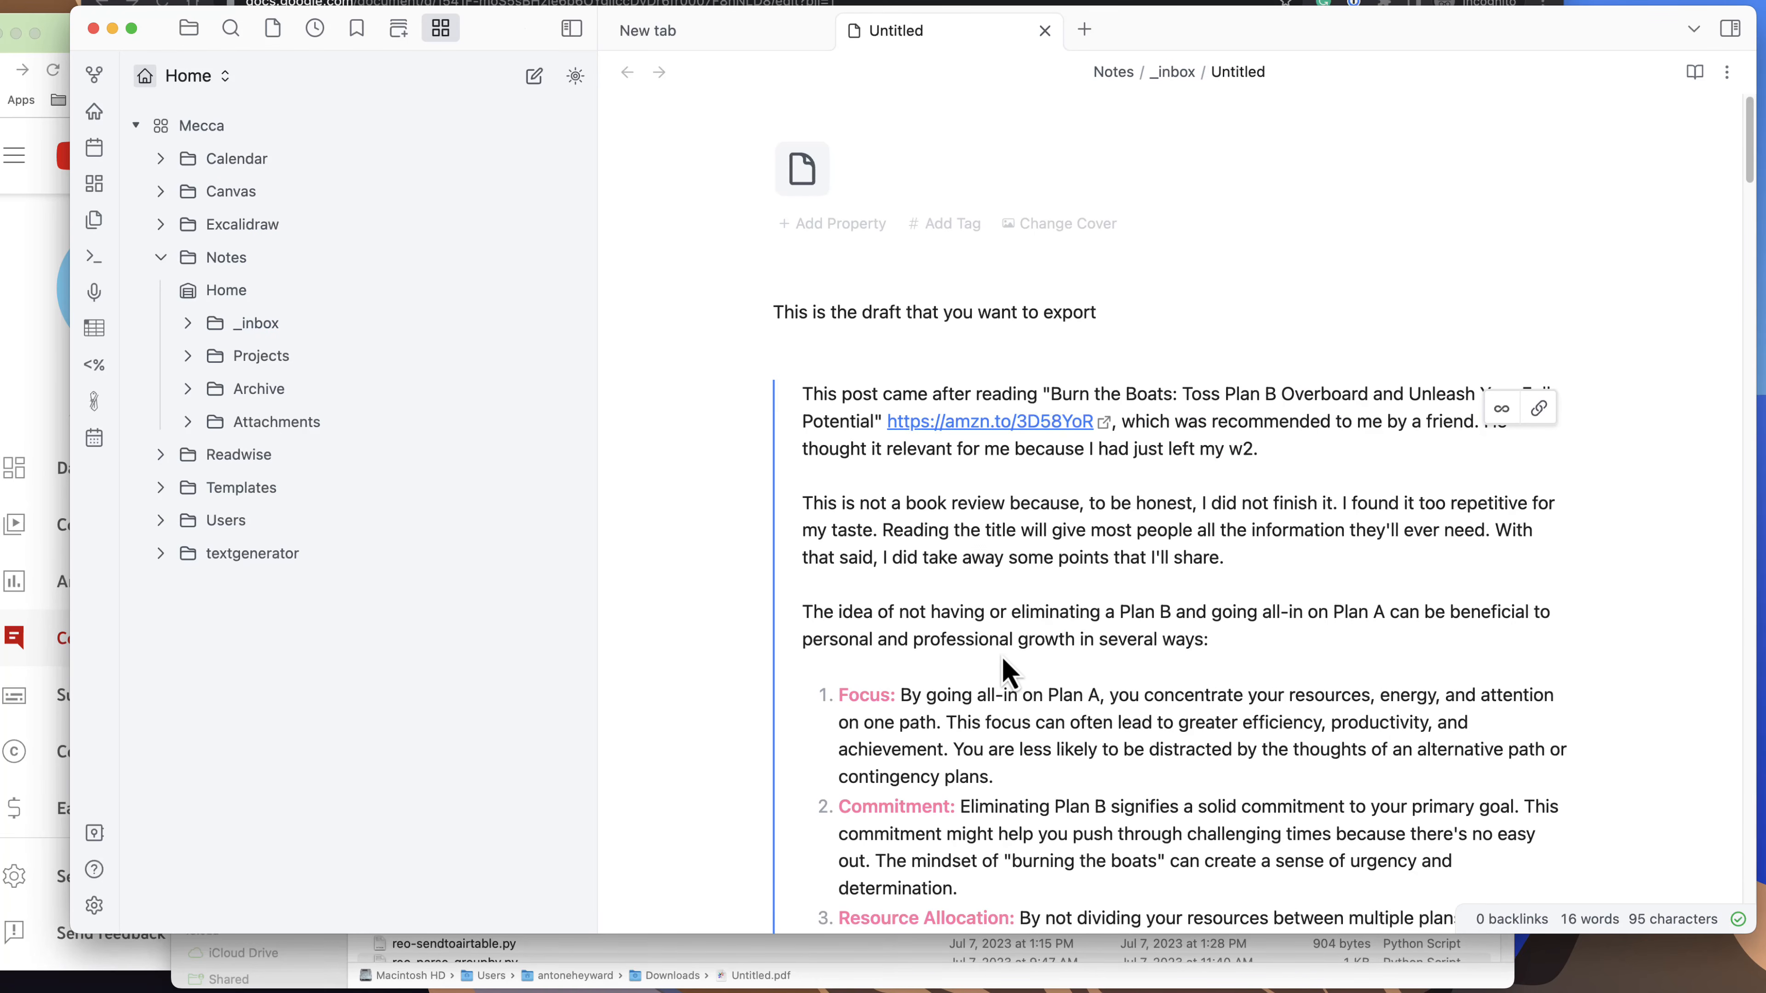